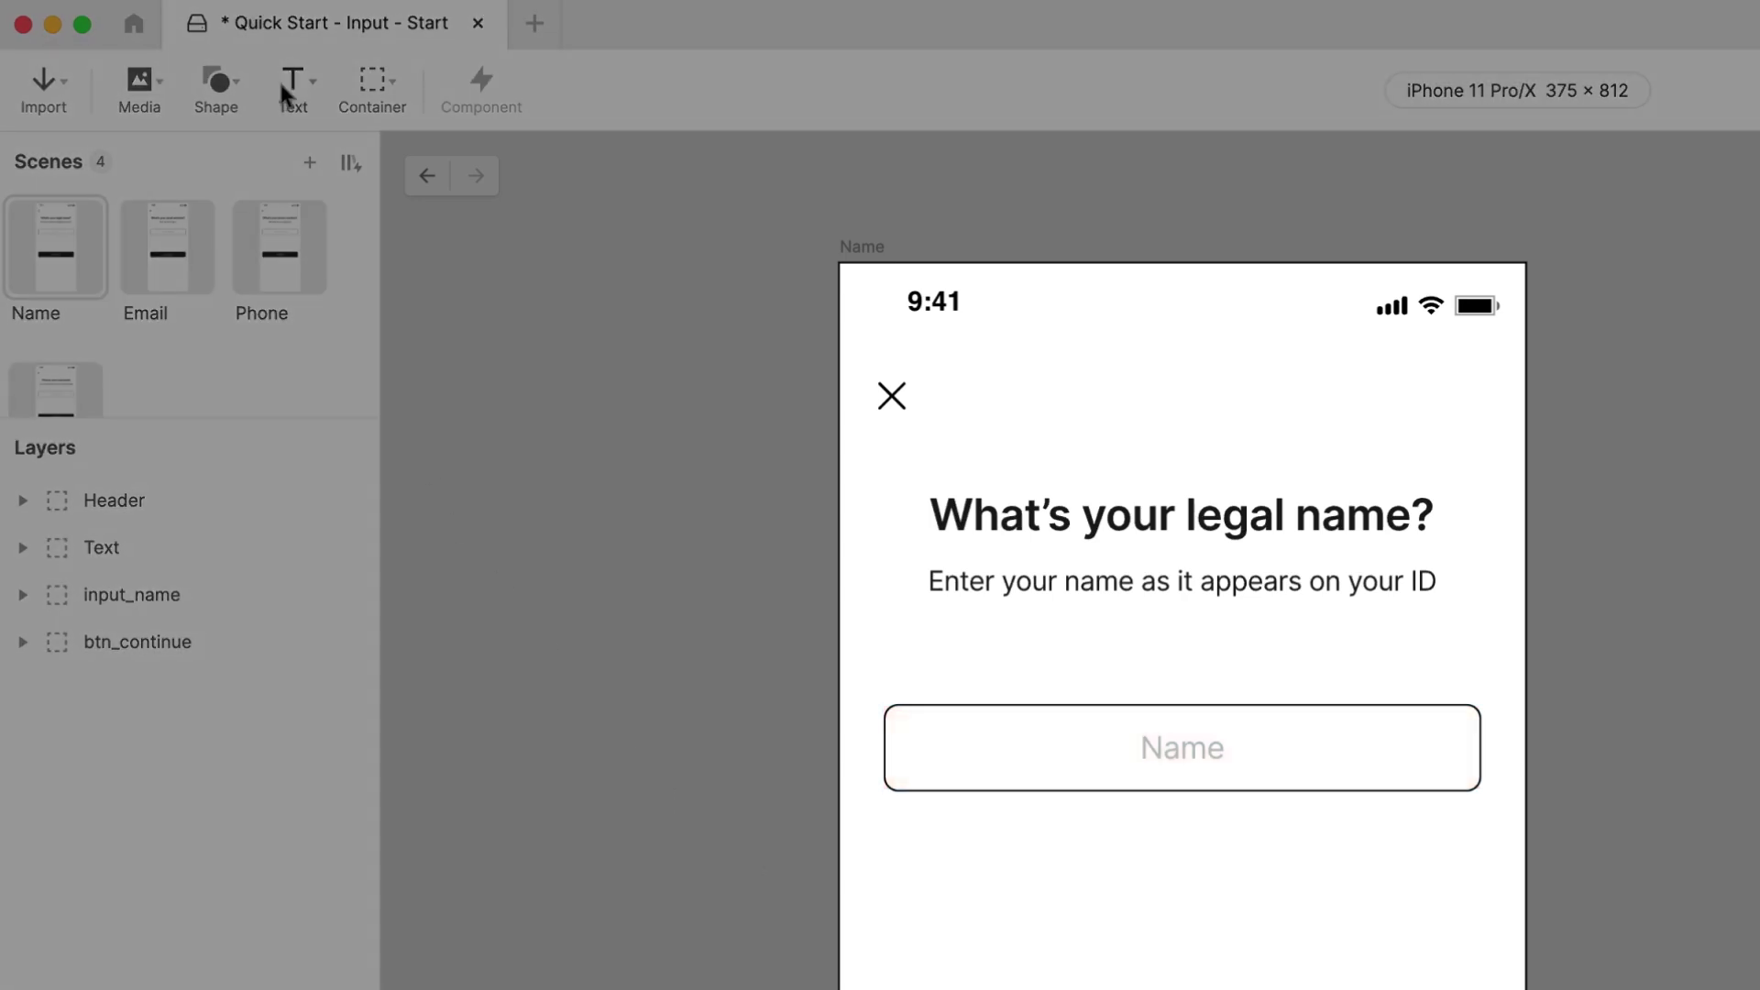
# Step: Draw a new text input box below the Name field
pyautogui.click(282, 80)
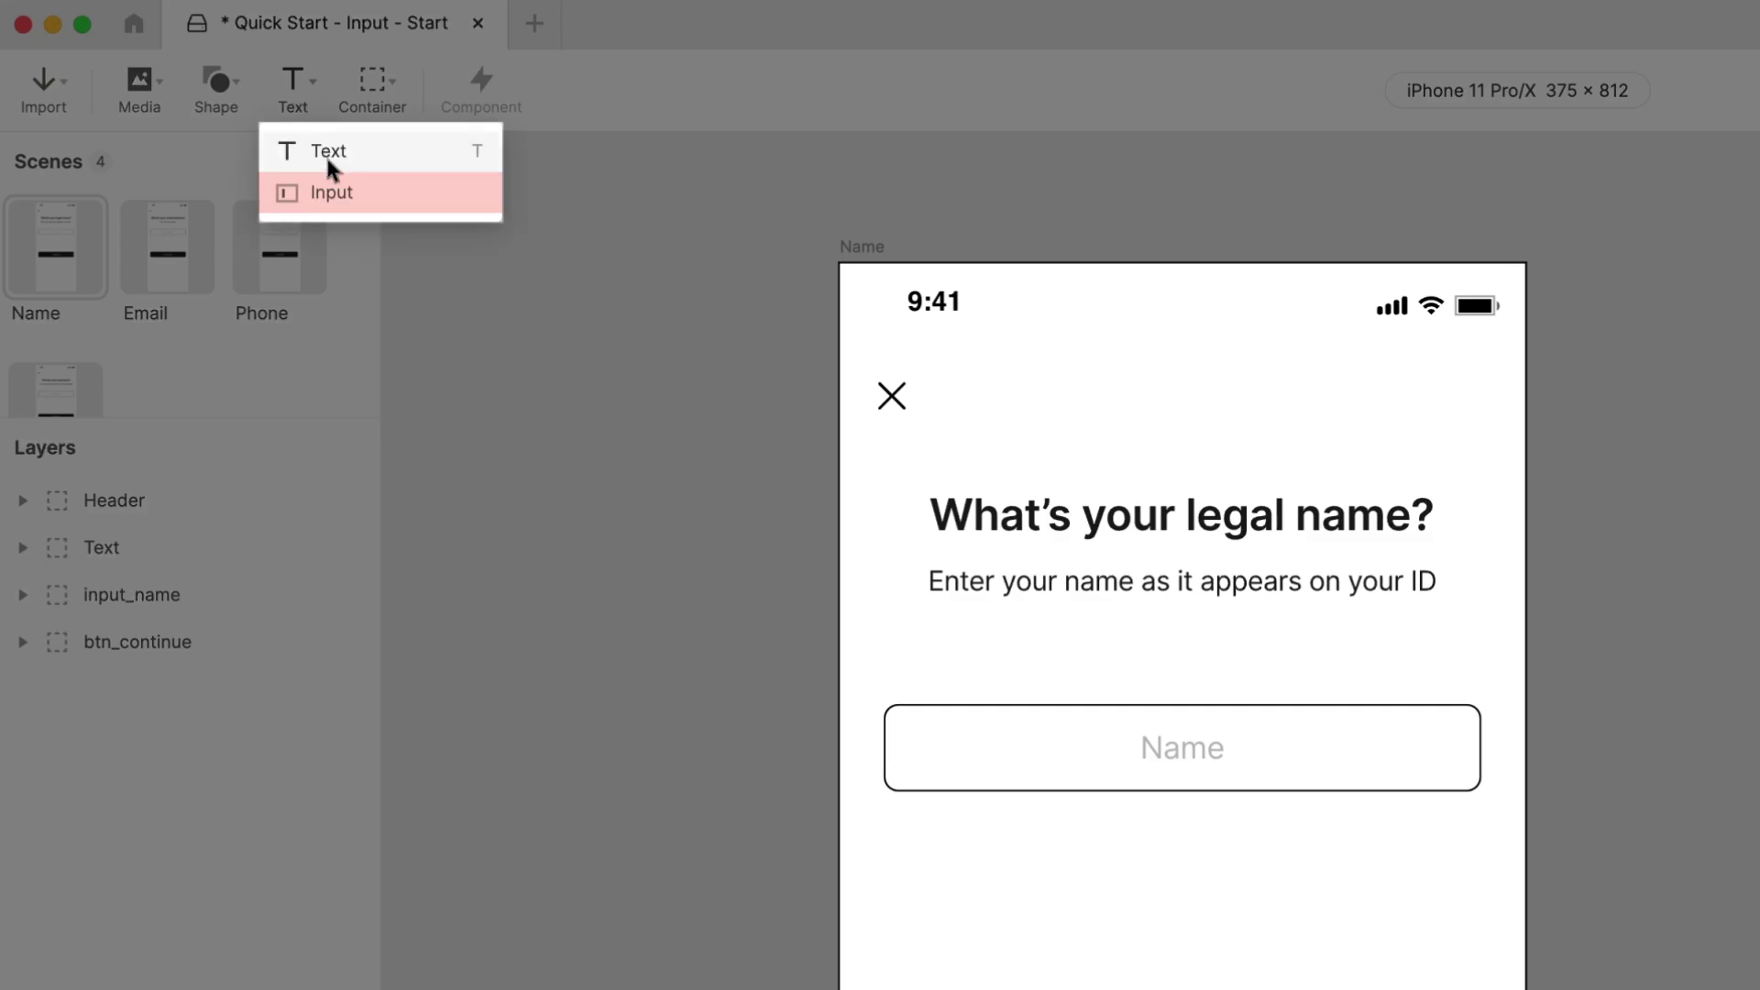
pyautogui.click(330, 189)
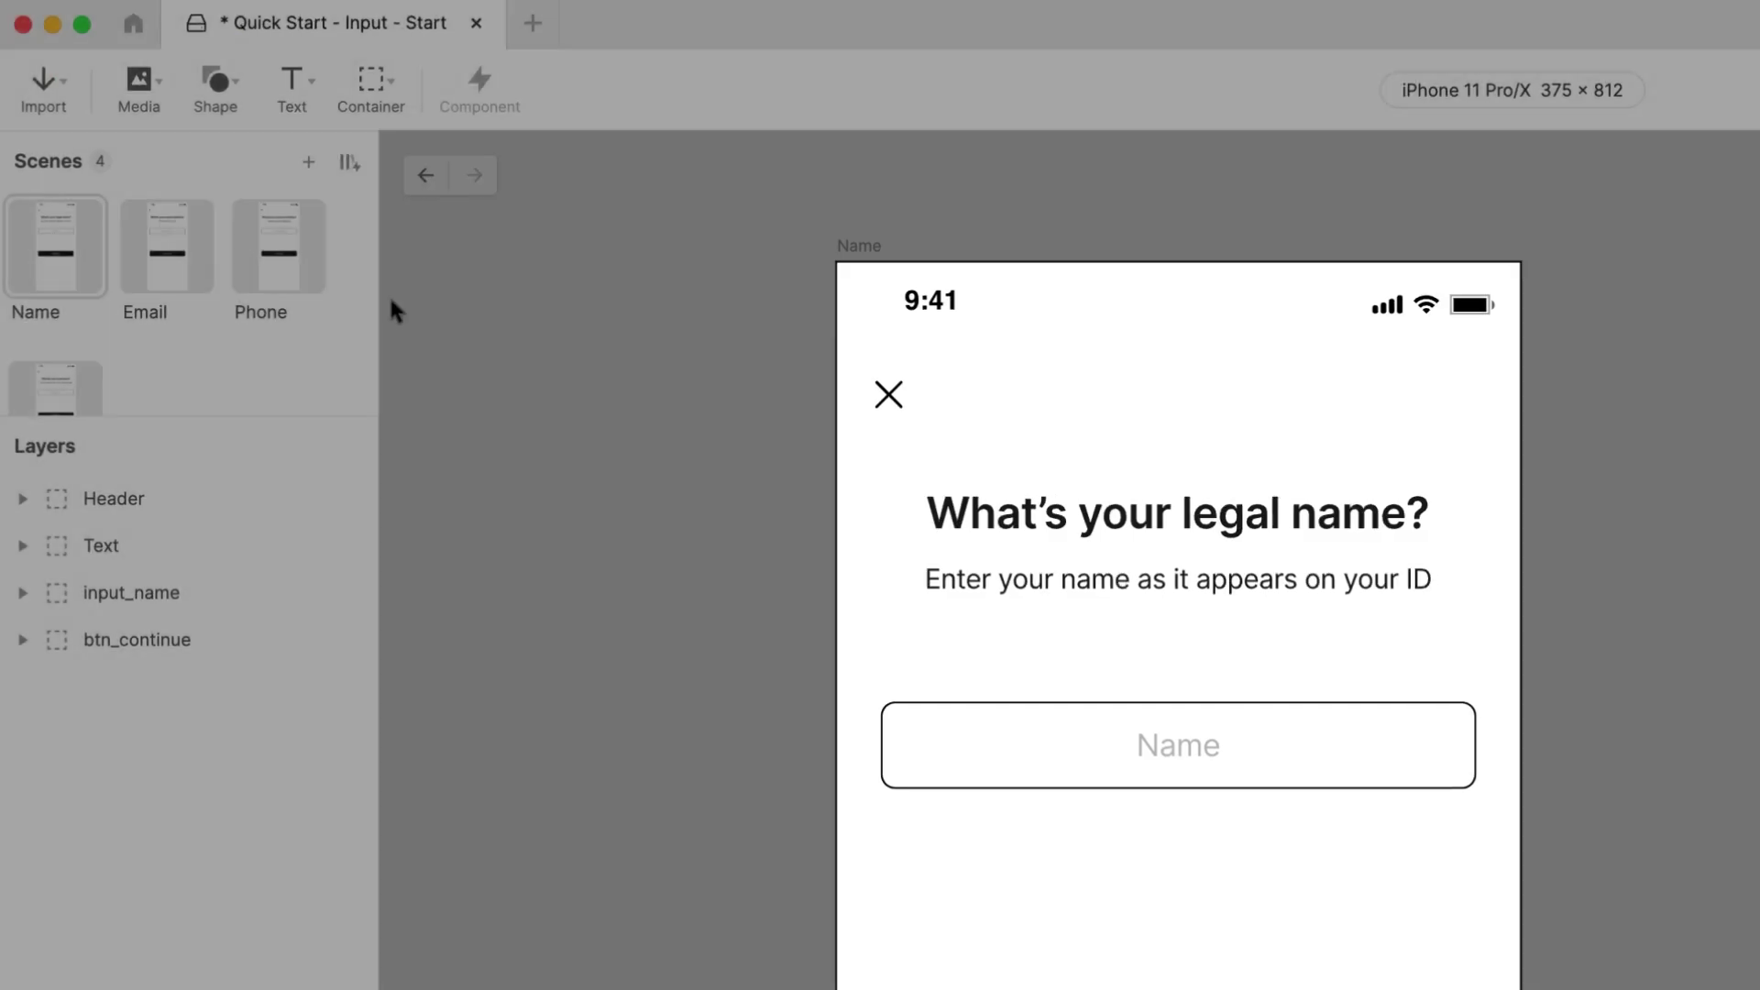
pyautogui.moveTo(891, 845); pyautogui.dragTo(1443, 949)
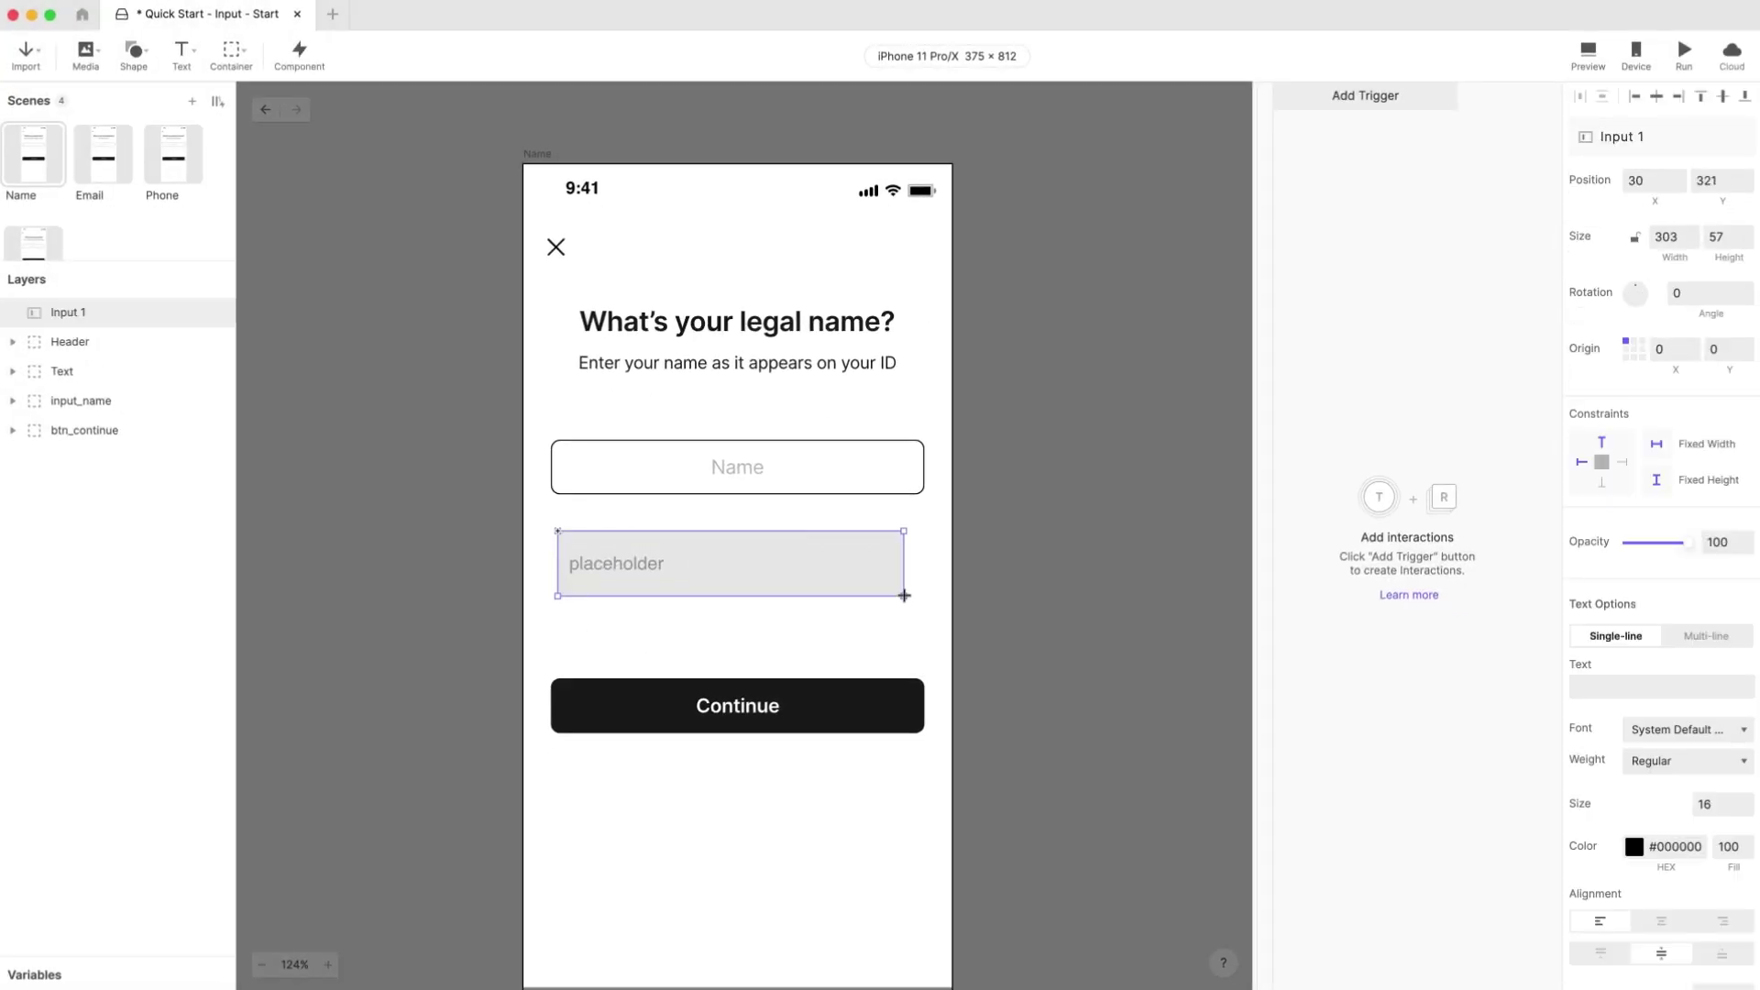
pyautogui.moveTo(904, 595); pyautogui.dragTo(905, 596)
pyautogui.click(951, 617)
pyautogui.click(856, 565)
# Step: Set the new input's width to 327 and height to 48
pyautogui.doubleClick(1665, 236)
pyautogui.write('2')
pyautogui.write('27')
pyautogui.press('Tab')
pyautogui.write('48')
pyautogui.press('Return')
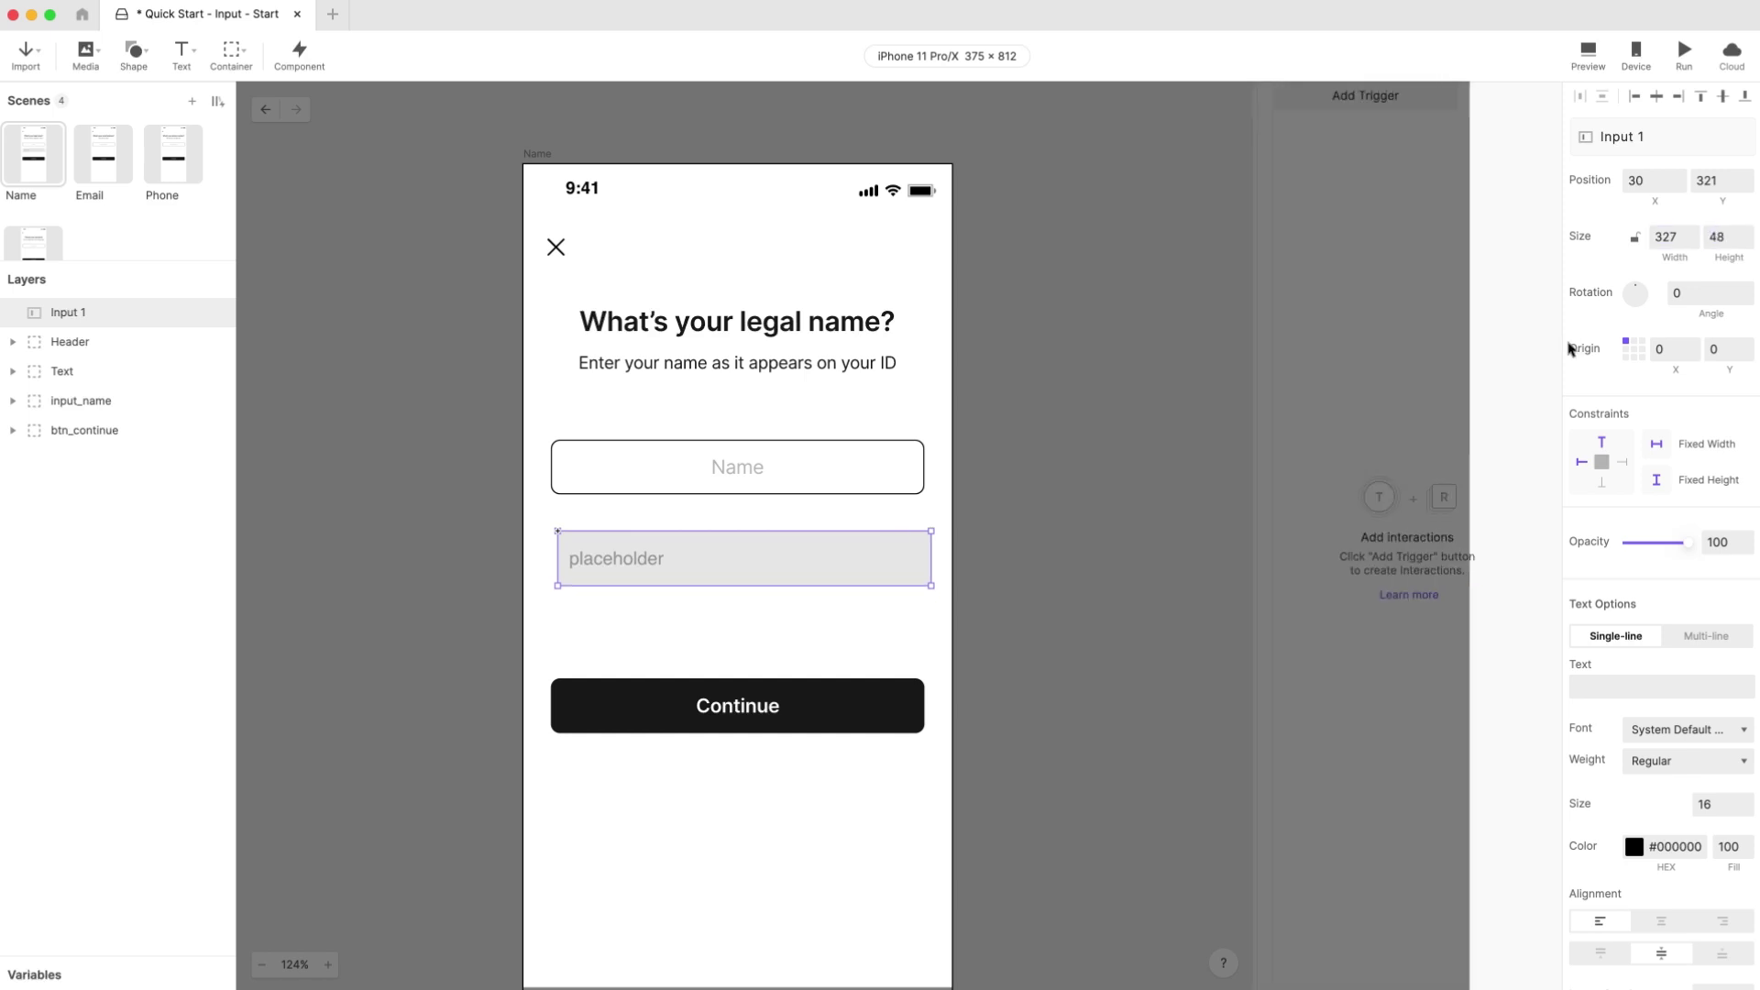
# Step: Set the input's text size to 17 and centre-align its text
pyautogui.scroll(-1, 1661, 733)
pyautogui.doubleClick(1703, 754)
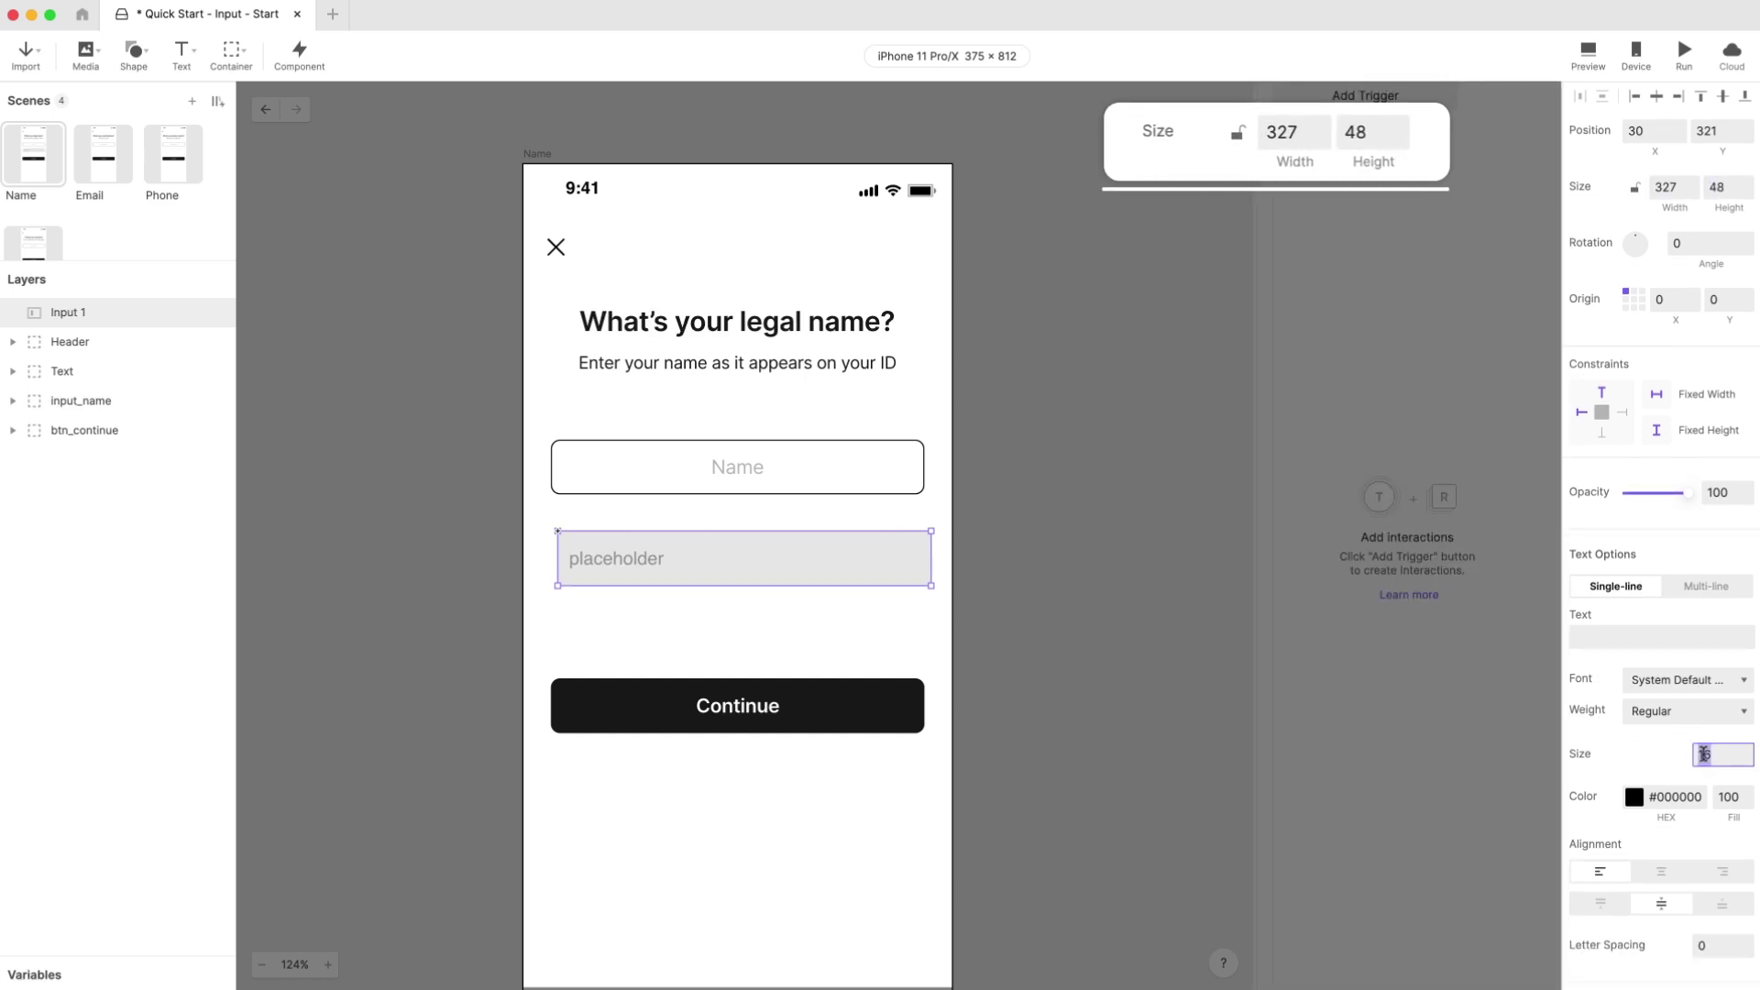
pyautogui.write('17')
pyautogui.press('Return')
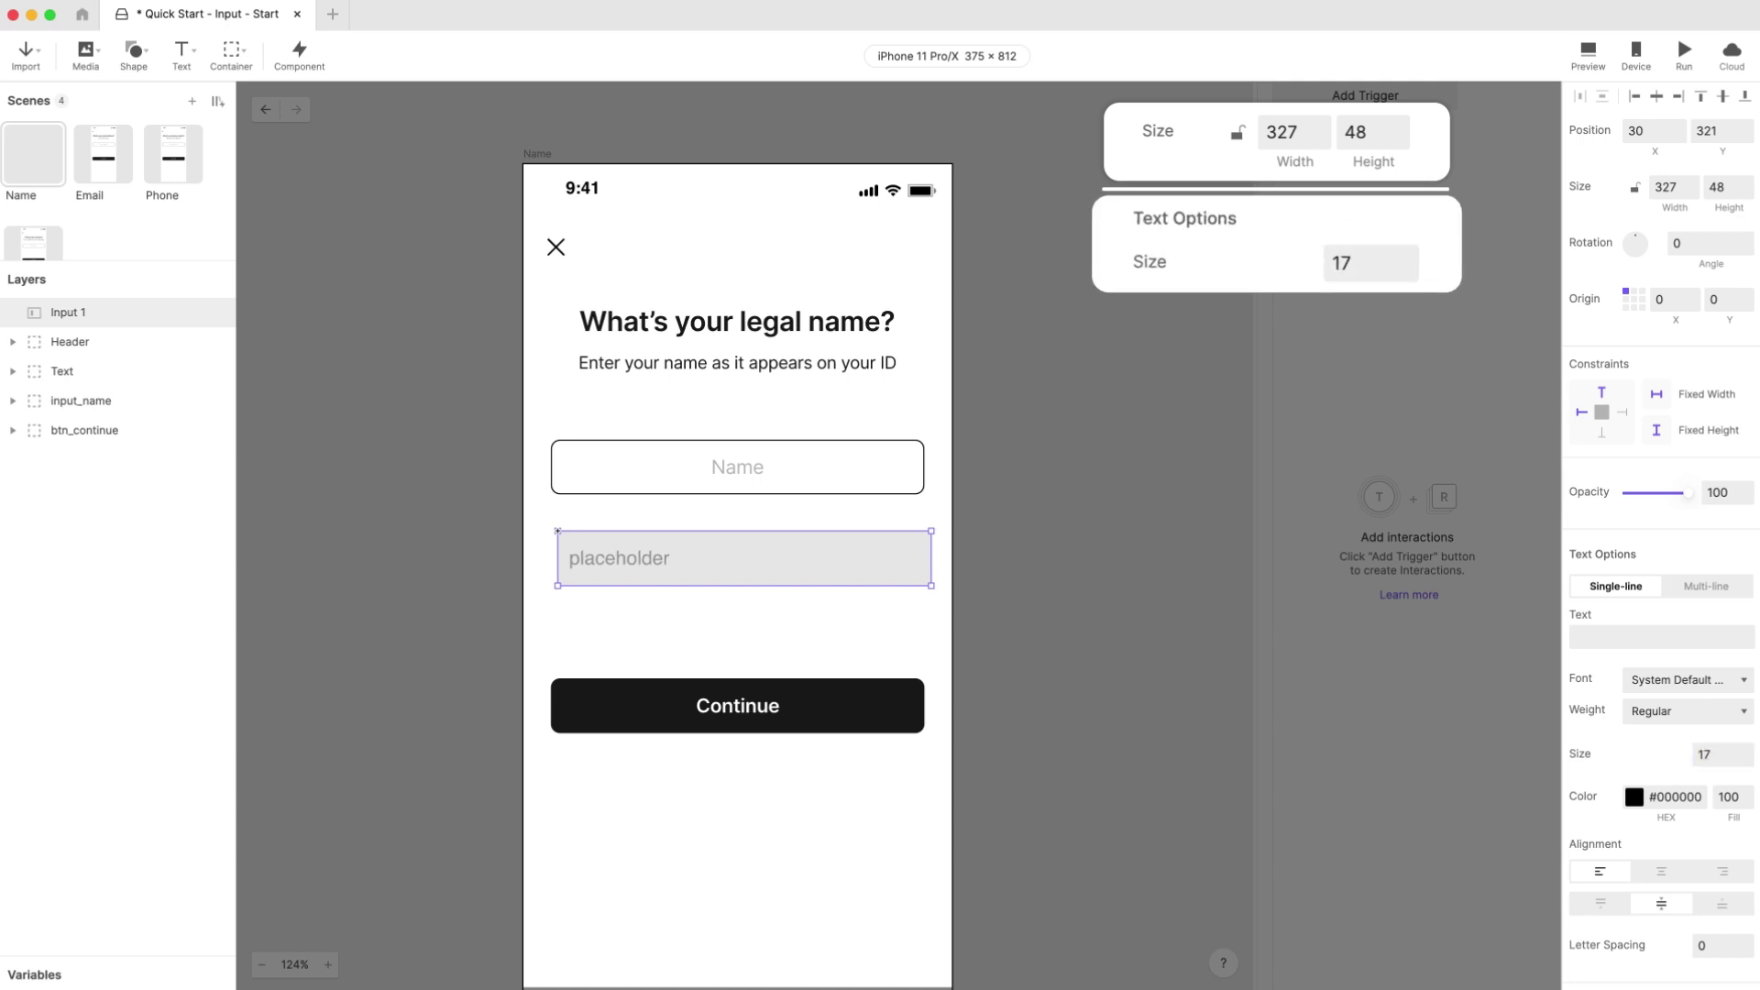
pyautogui.scroll(-3, 1661, 733)
pyautogui.click(1662, 708)
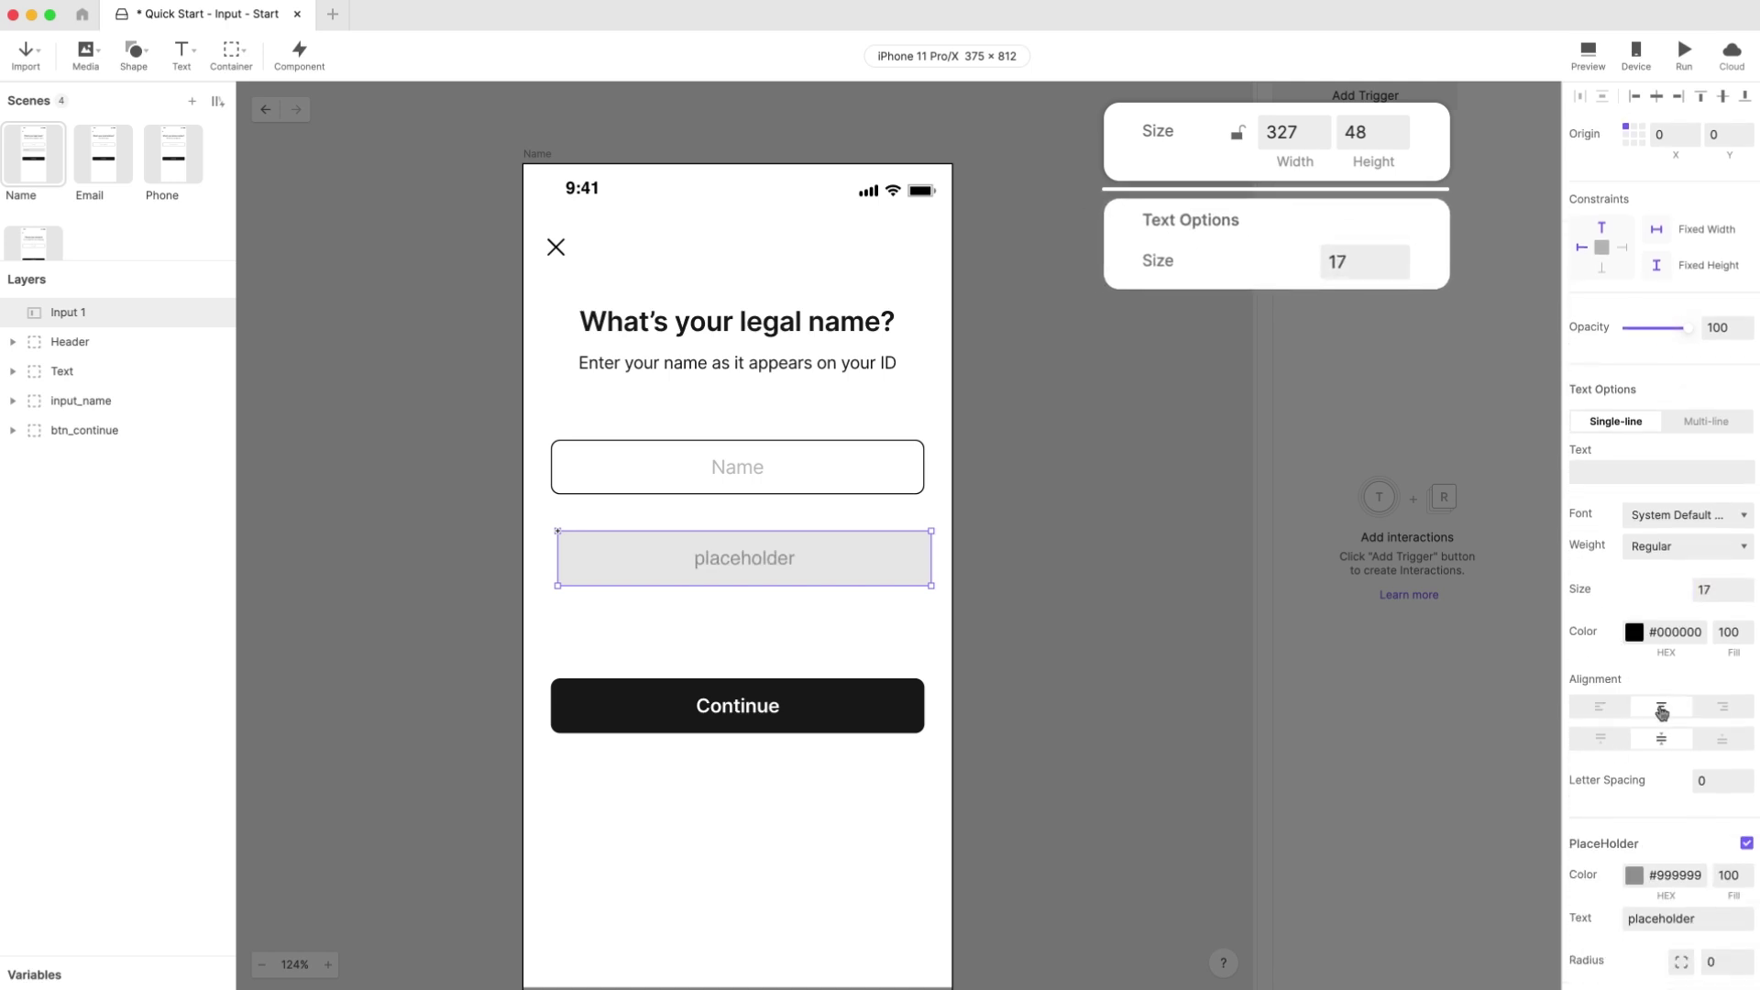
# Step: Make the placeholder read 'Name' in colour #BBBBBB
pyautogui.scroll(-2, 1663, 724)
pyautogui.click(1683, 756)
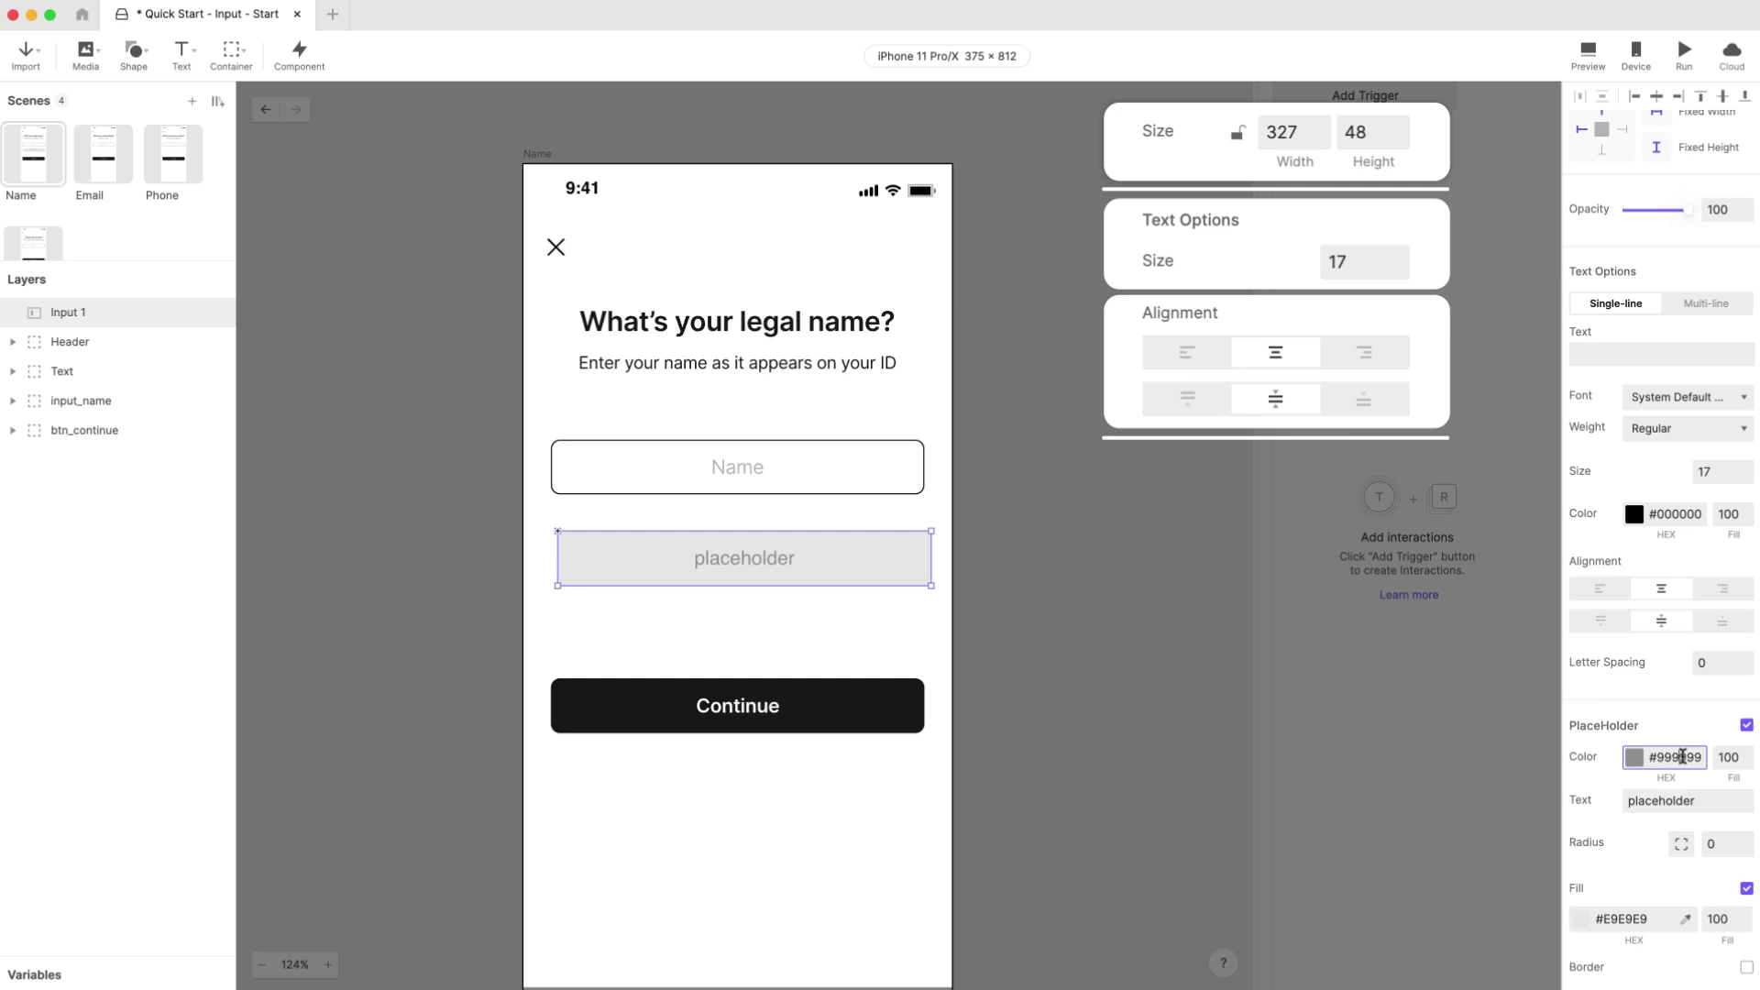
pyautogui.doubleClick(1683, 756)
pyautogui.write('BBBBBB')
pyautogui.press('Return')
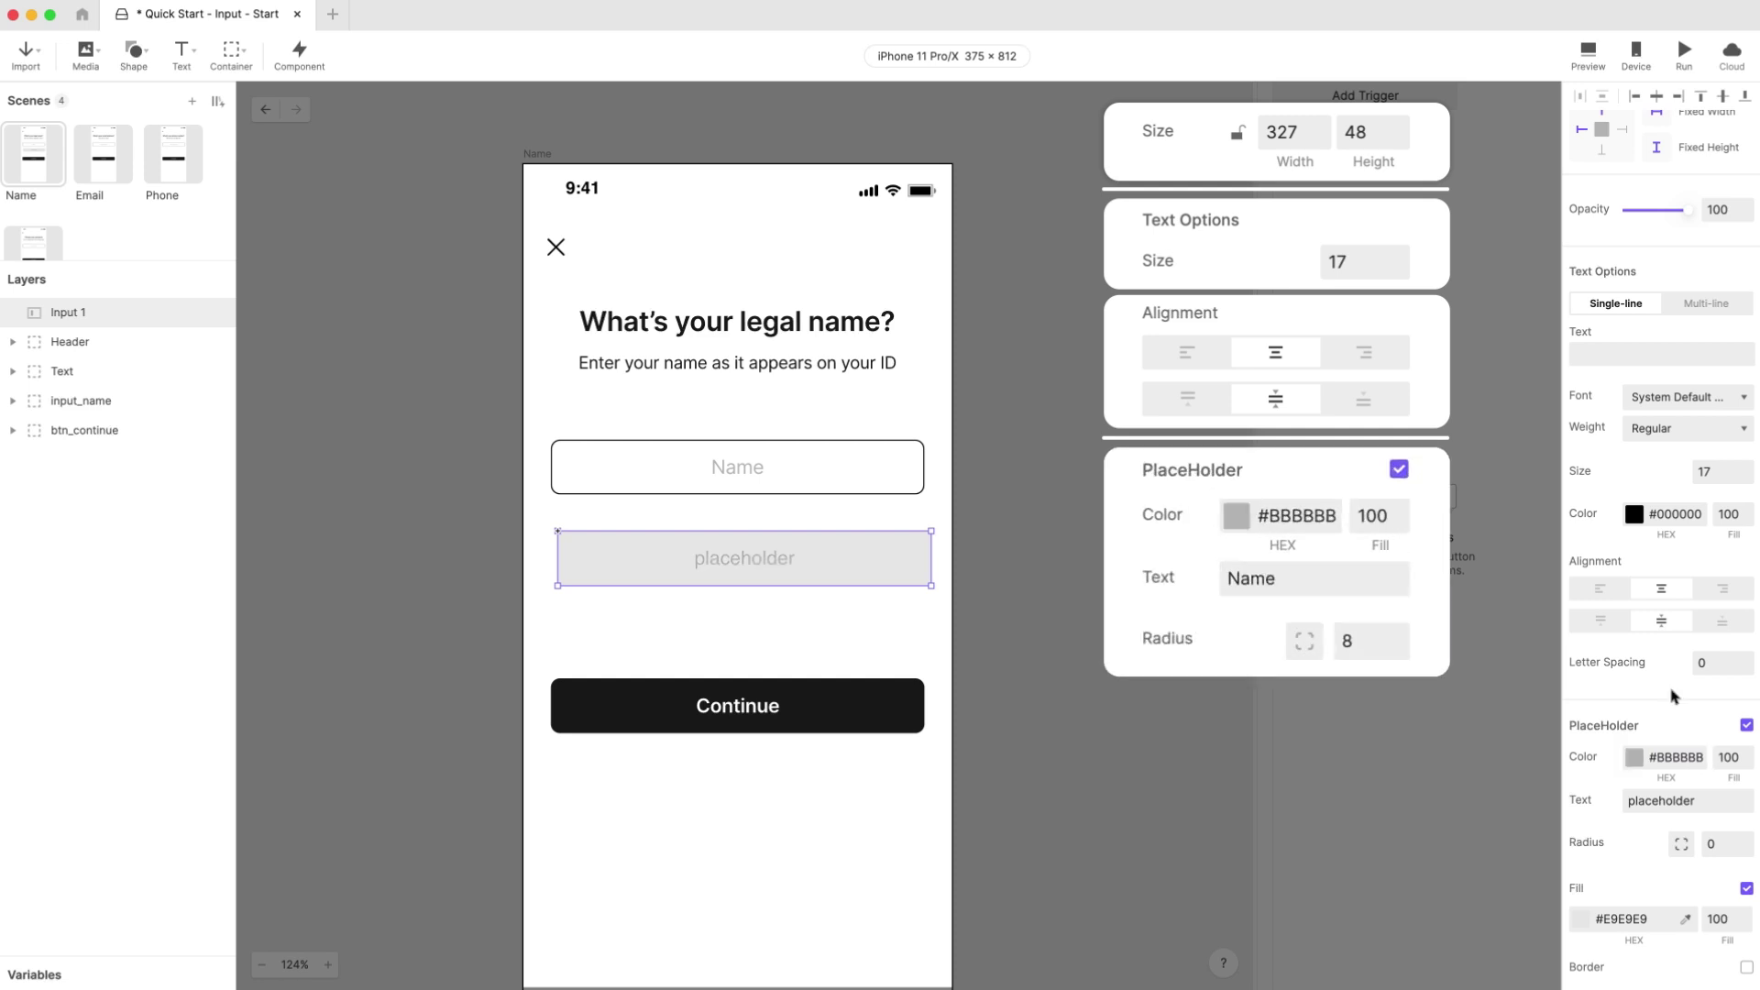
pyautogui.doubleClick(1661, 801)
pyautogui.write('Name')
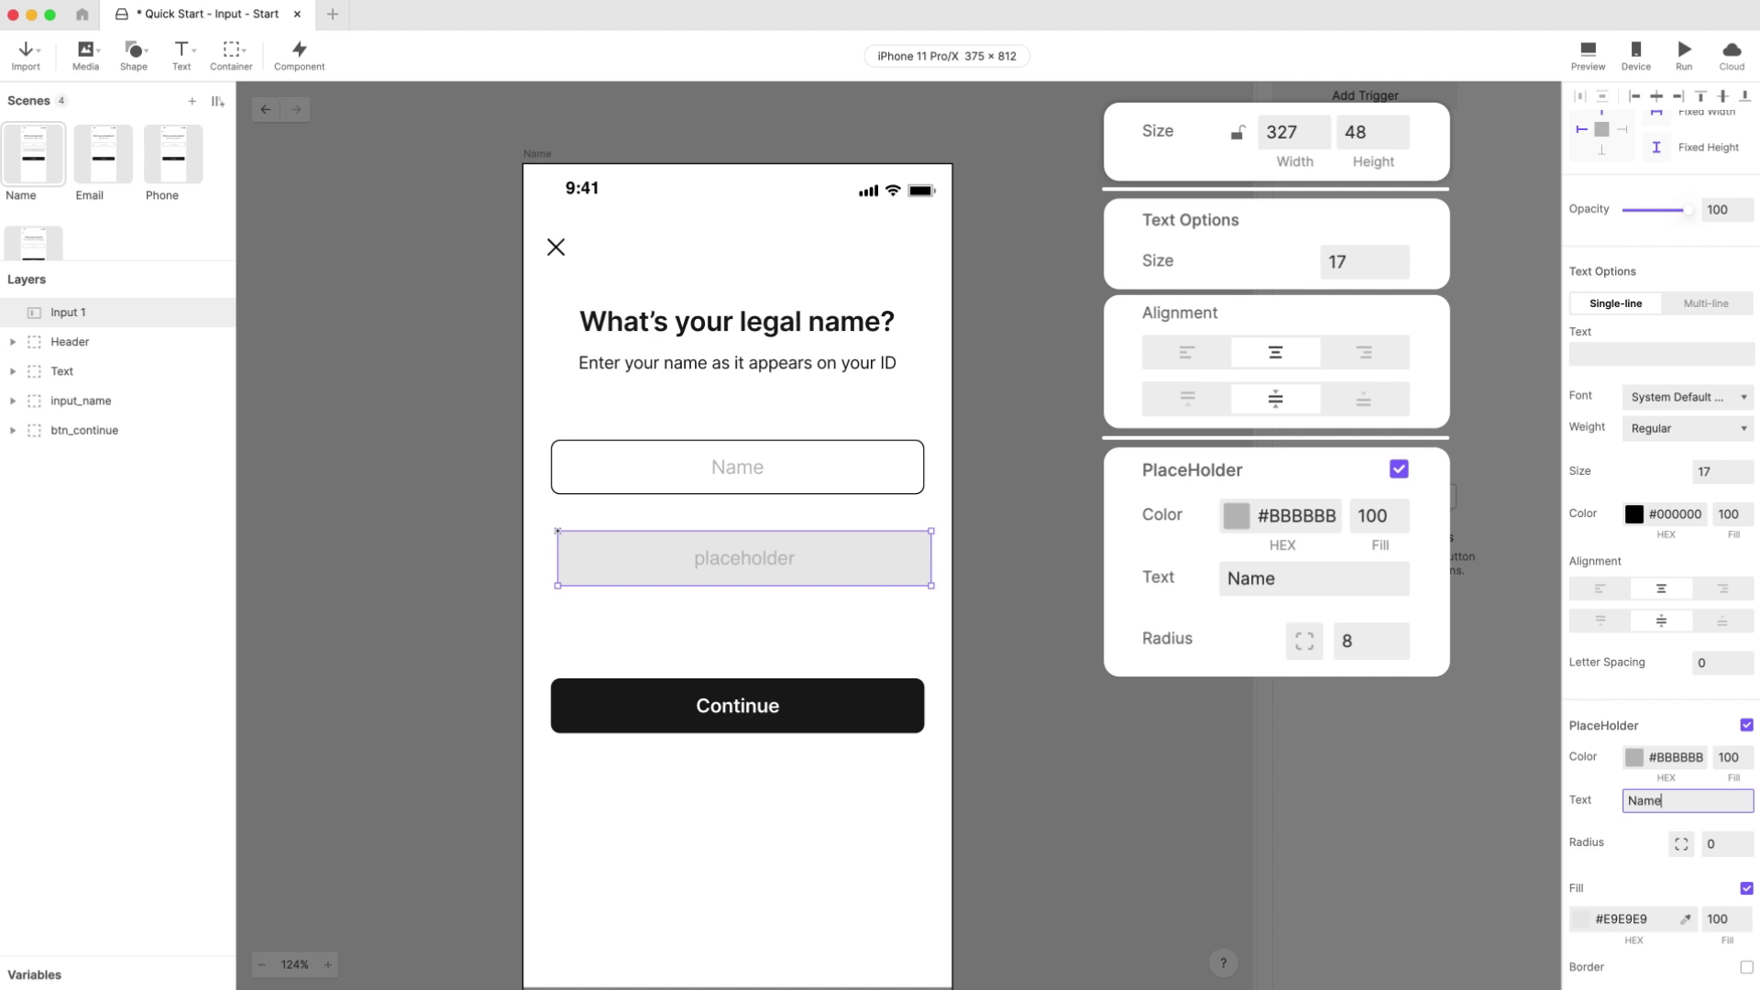
pyautogui.press('Return')
# Step: Give the input corner radius 8, a white #FFFFFF fill and a border
pyautogui.doubleClick(1711, 843)
pyautogui.write('8')
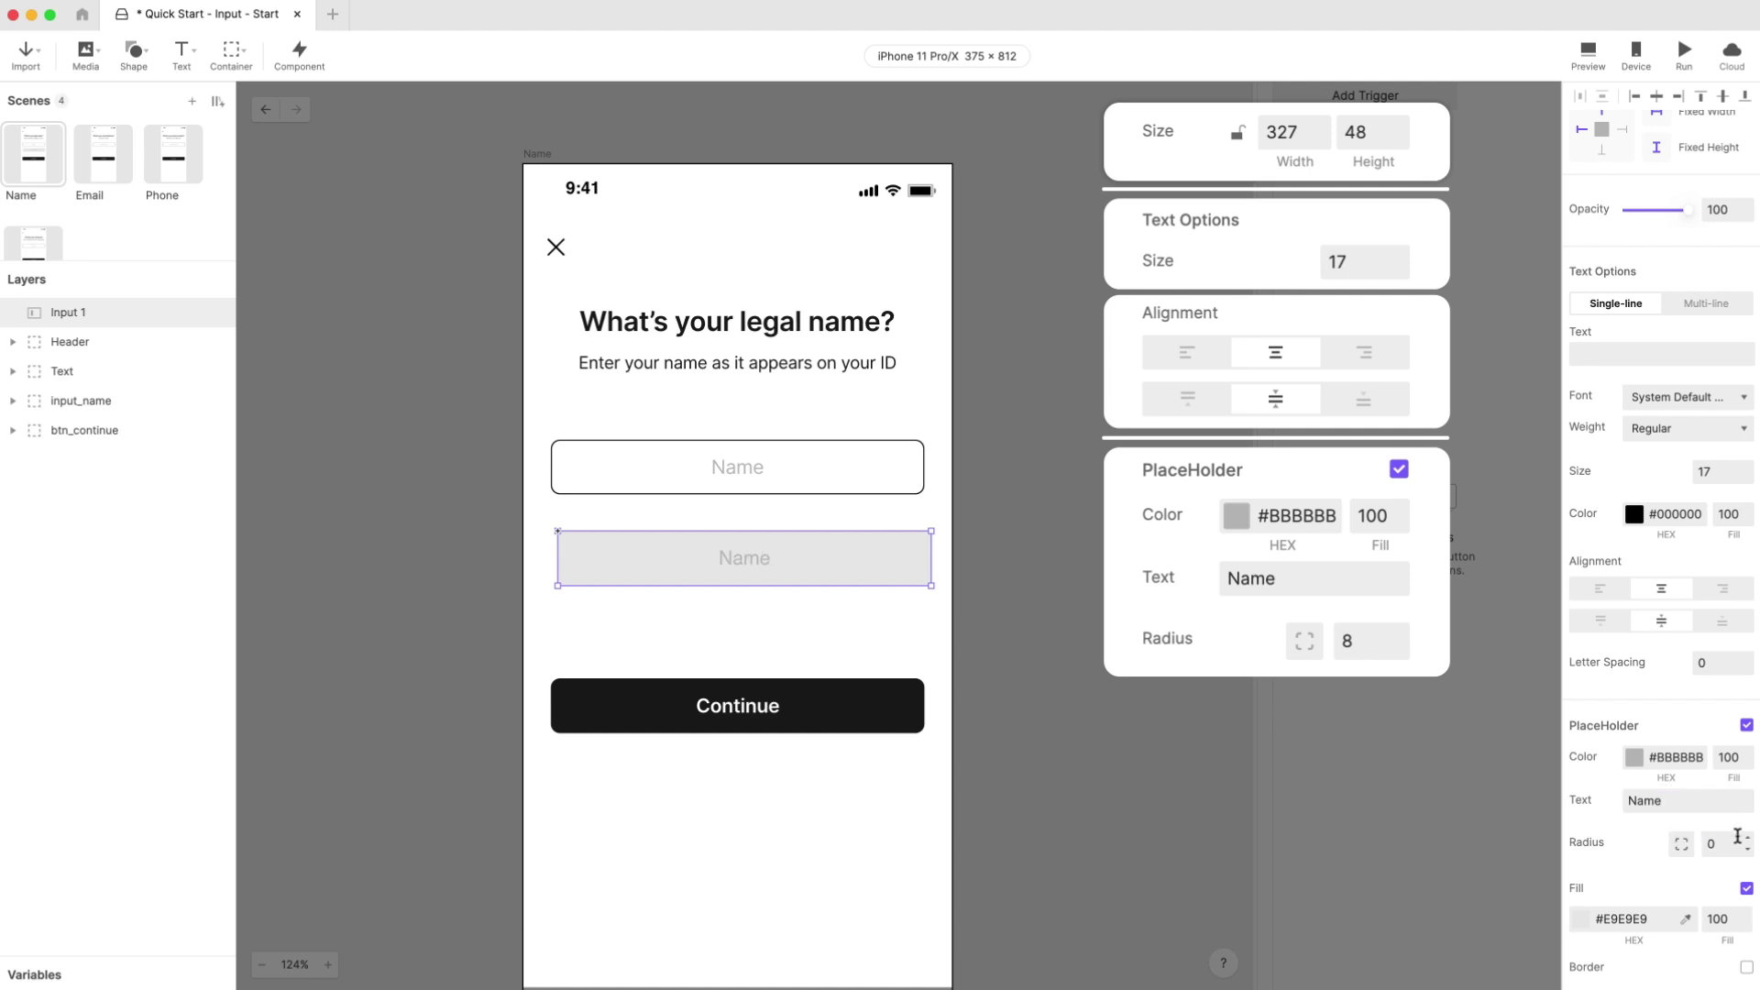
pyautogui.press('Return')
pyautogui.scroll(-3, 1672, 843)
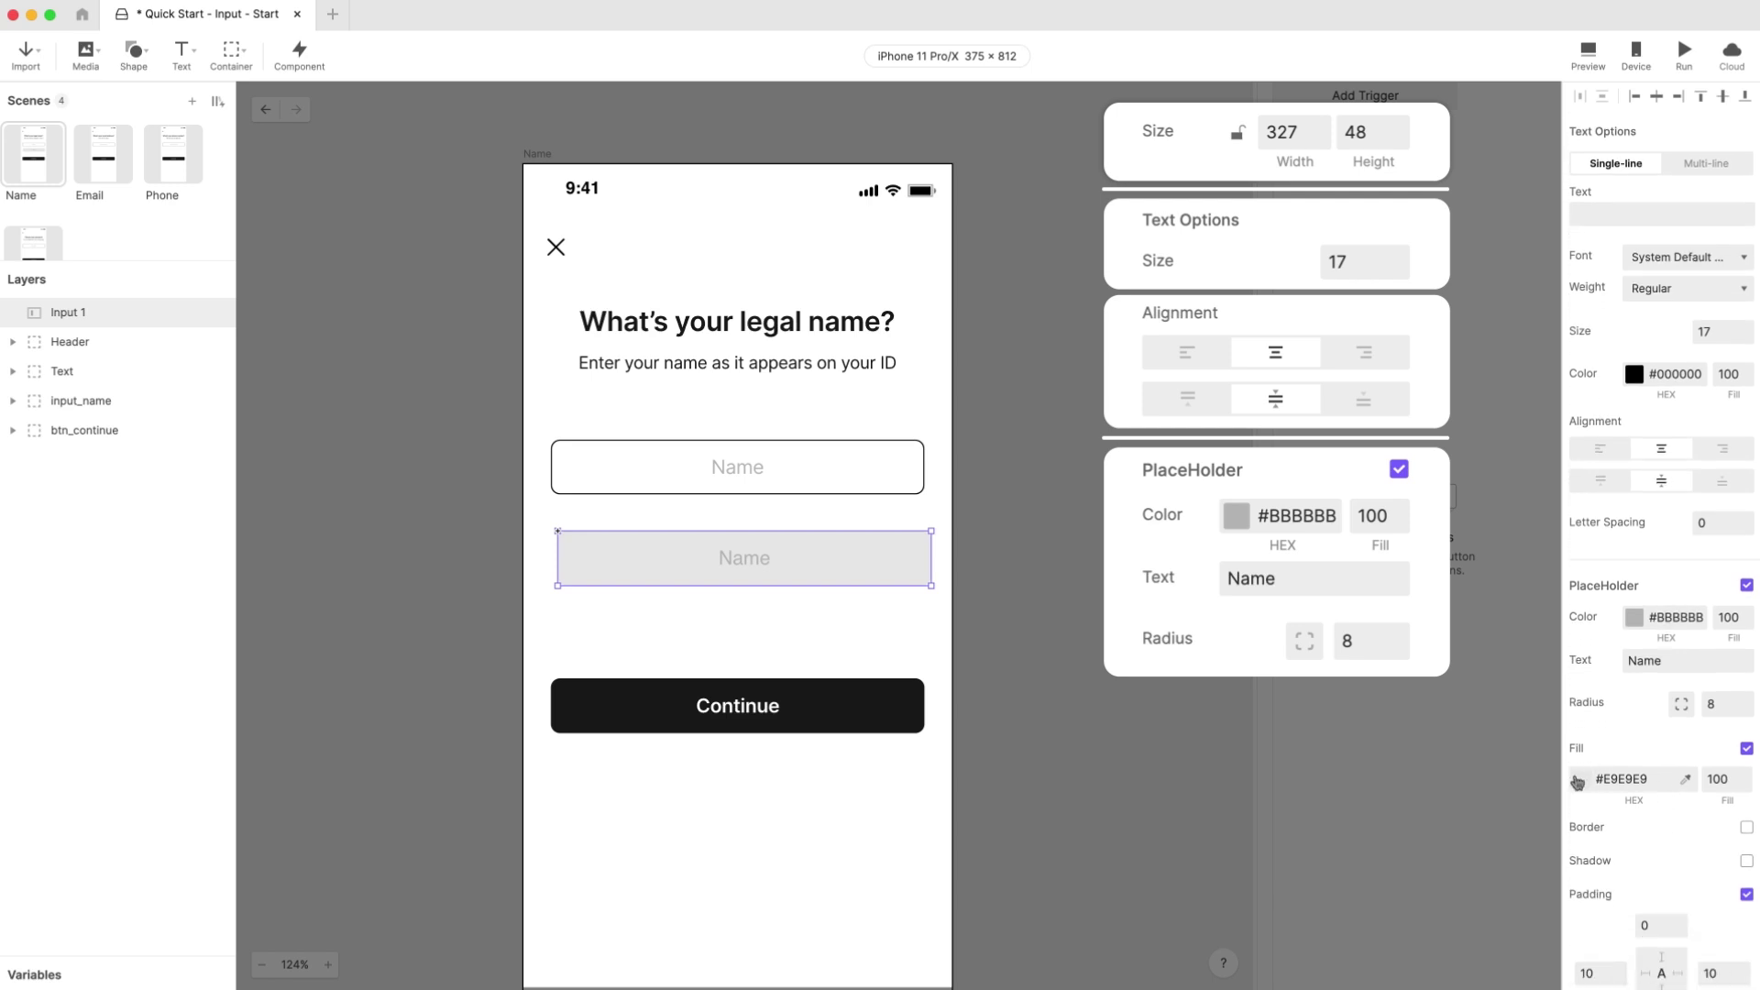
pyautogui.click(1581, 779)
pyautogui.click(1410, 708)
pyautogui.moveTo(1385, 675); pyautogui.dragTo(1346, 629)
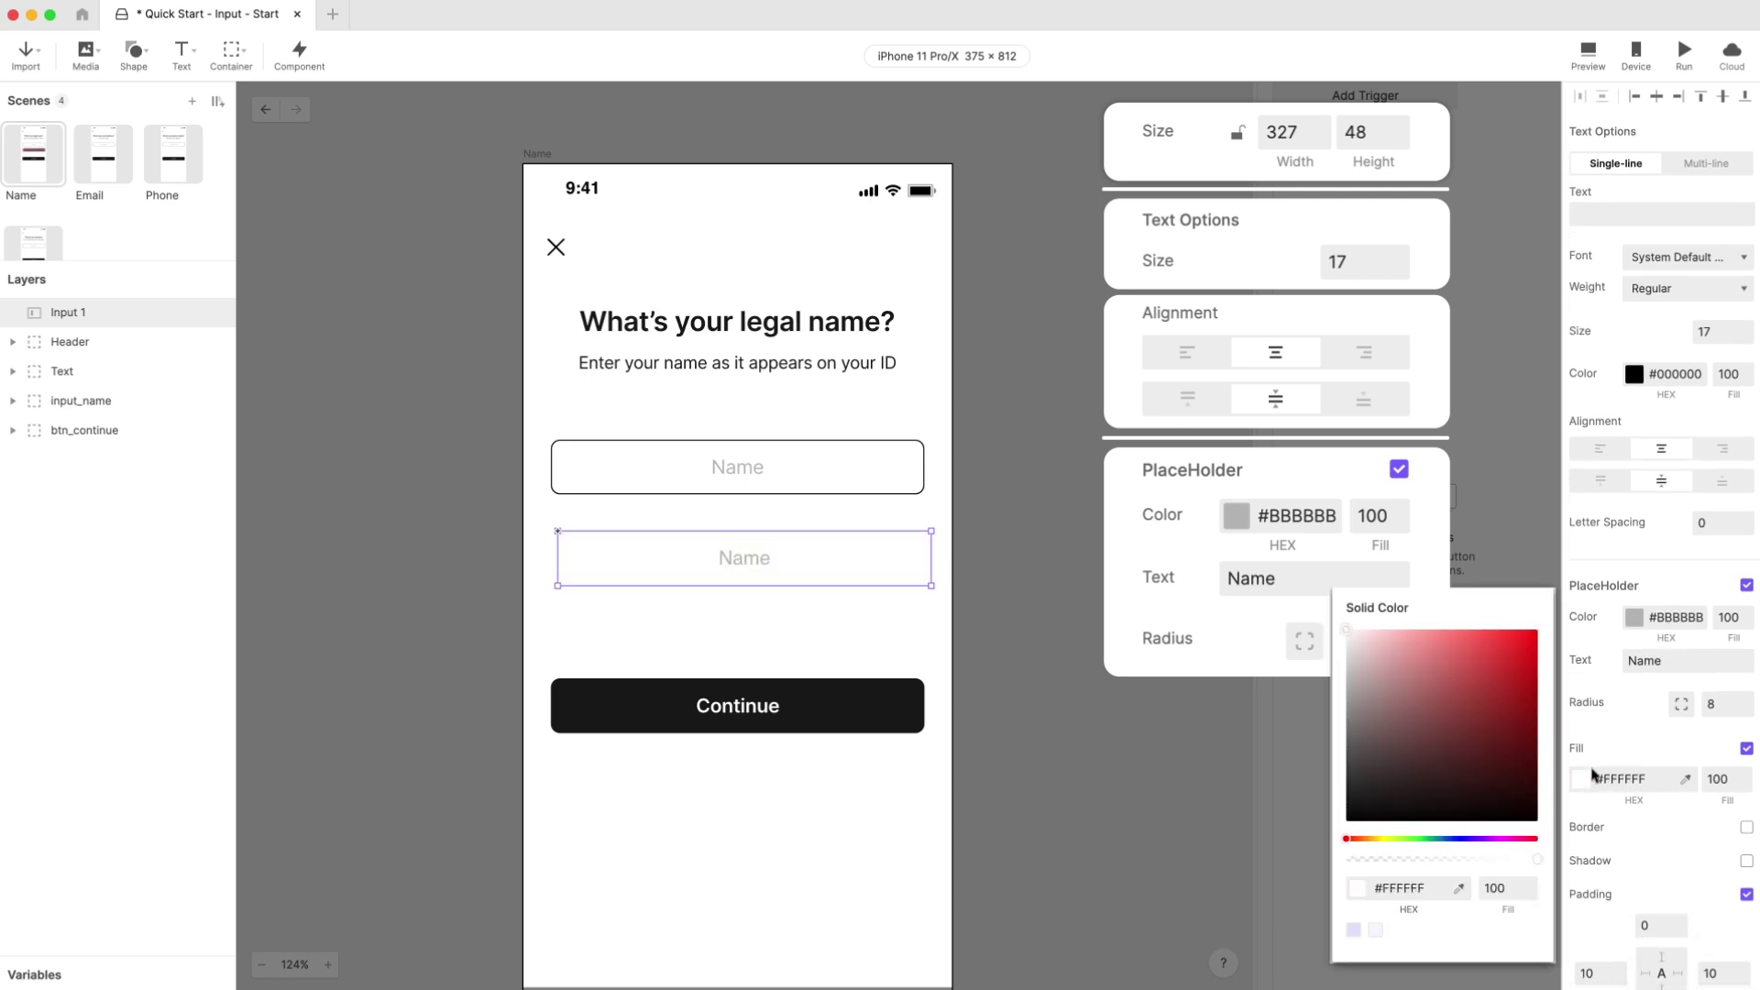
pyautogui.click(1736, 830)
pyautogui.click(1747, 829)
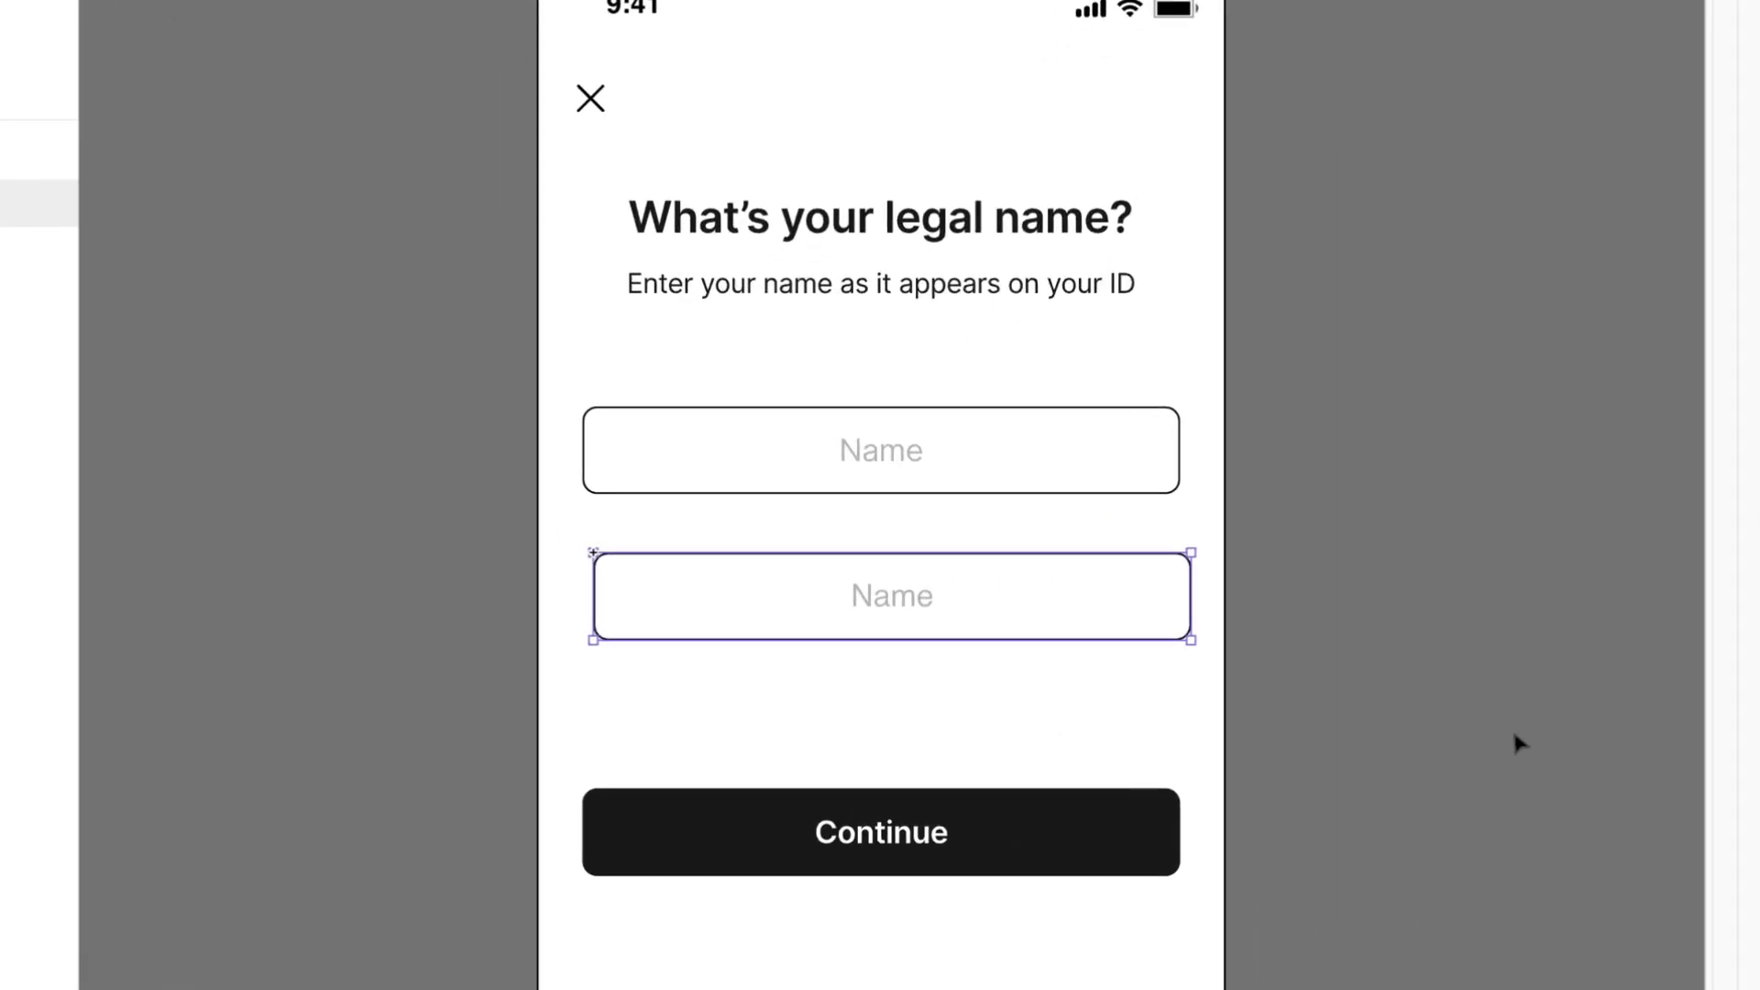
# Step: Move Input 1 onto the old Name field's position and delete the input_name layer
pyautogui.moveTo(992, 621); pyautogui.dragTo(979, 473)
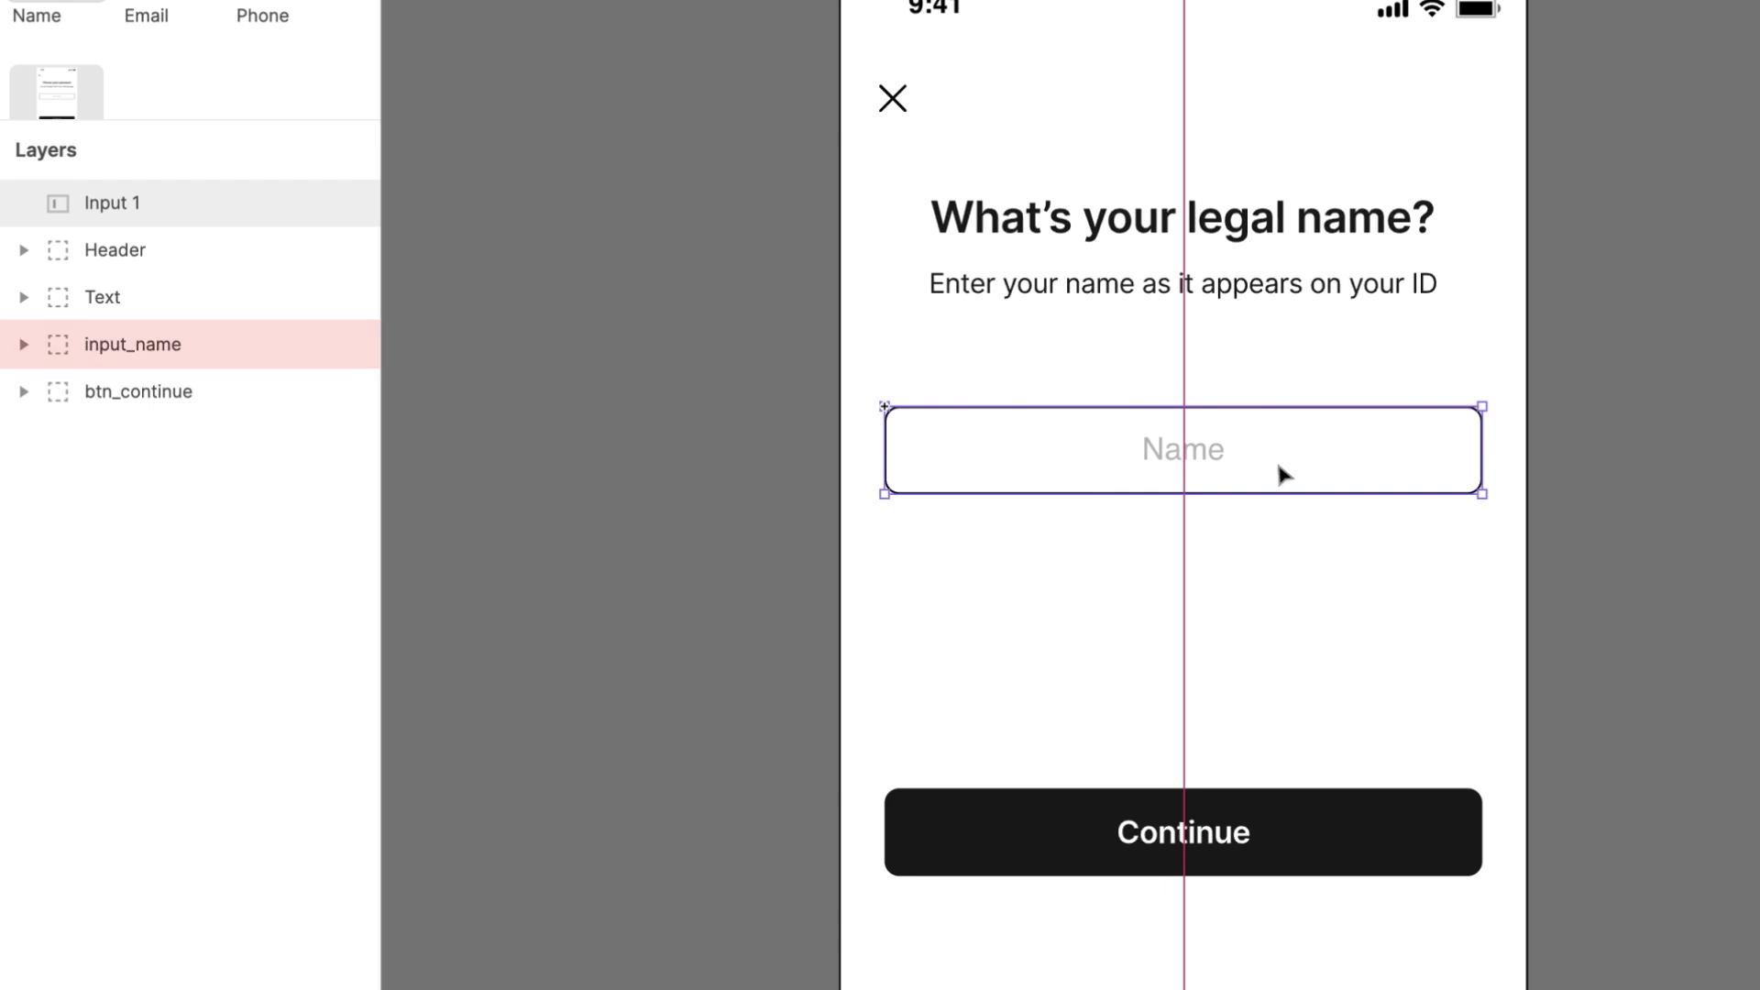
pyautogui.moveTo(1283, 474); pyautogui.dragTo(1277, 471)
pyautogui.click(204, 341)
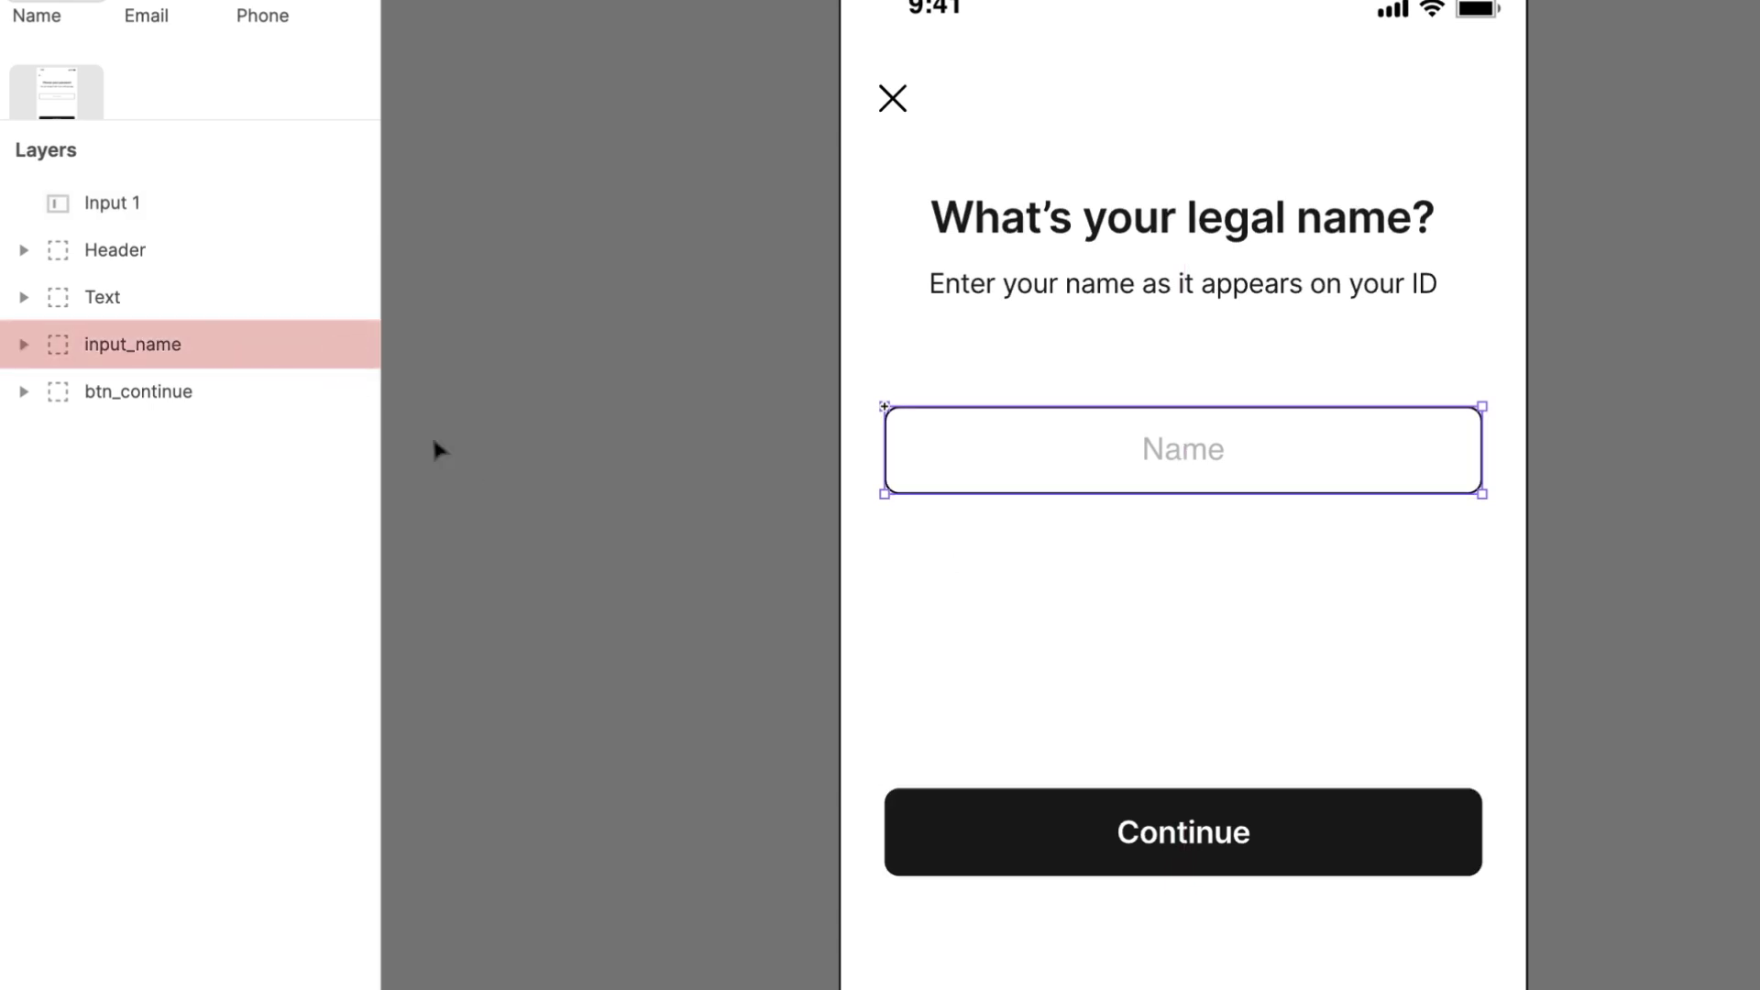
pyautogui.press('Delete')
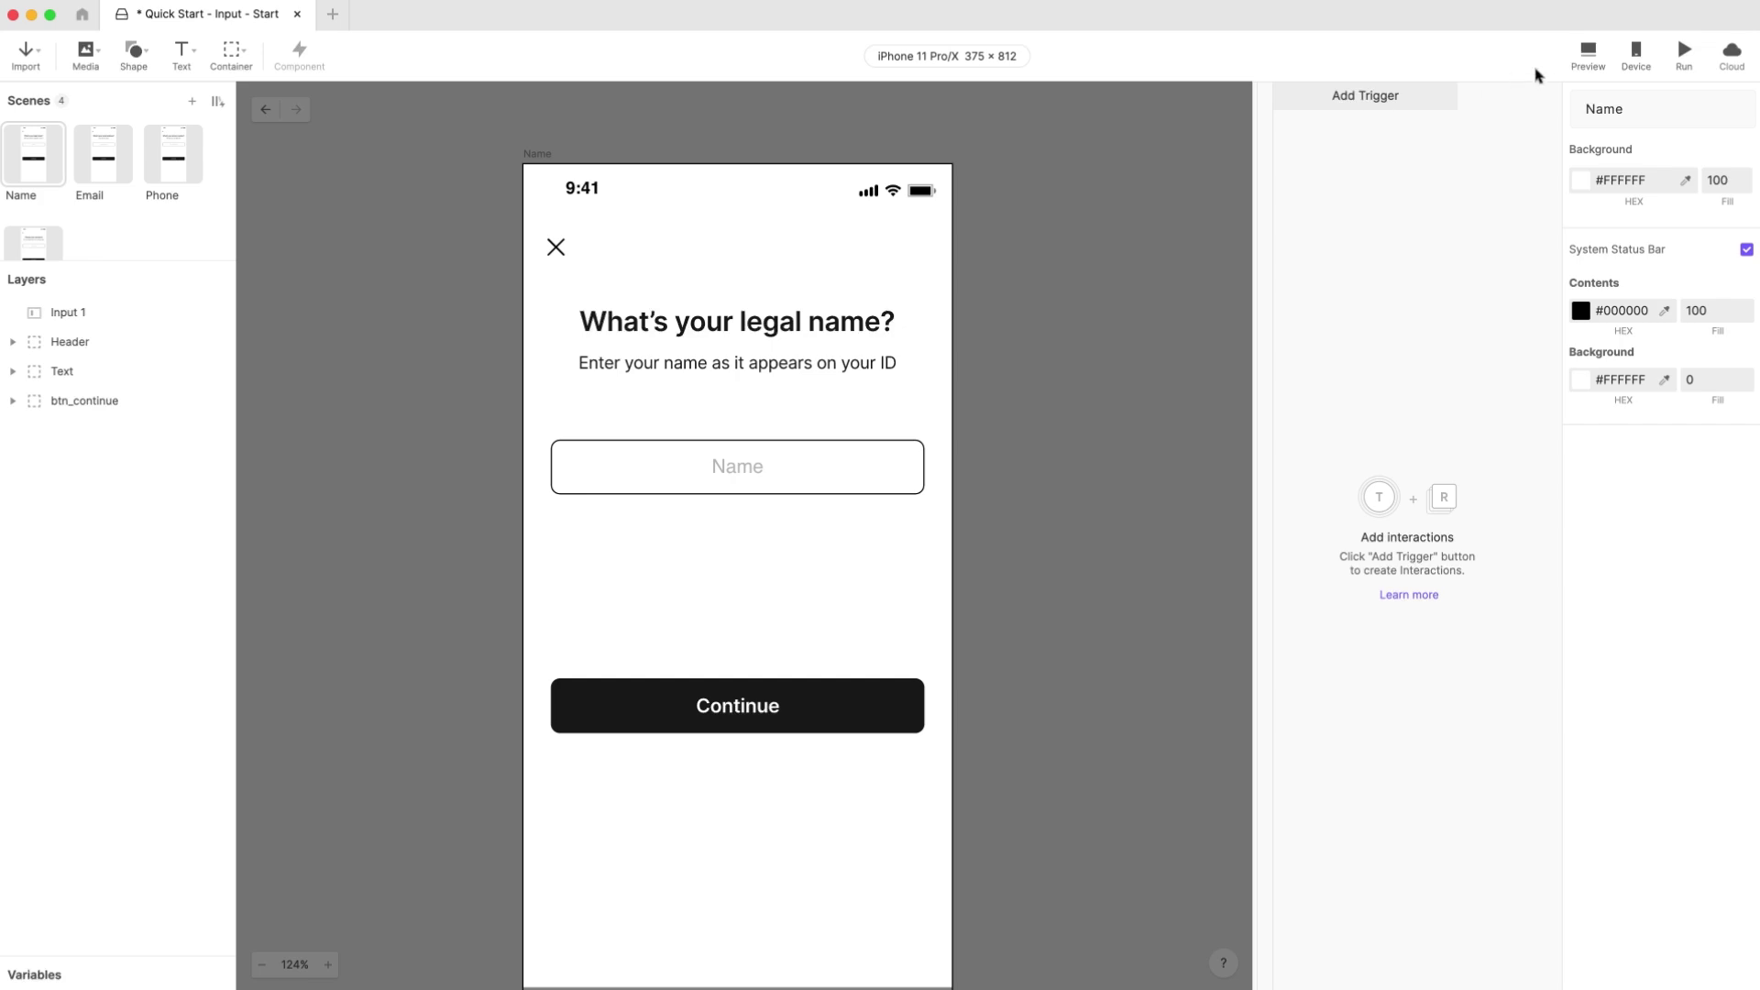
# Step: Preview the Name scene, tap its field to raise the keyboard, then dismiss it
pyautogui.click(1587, 57)
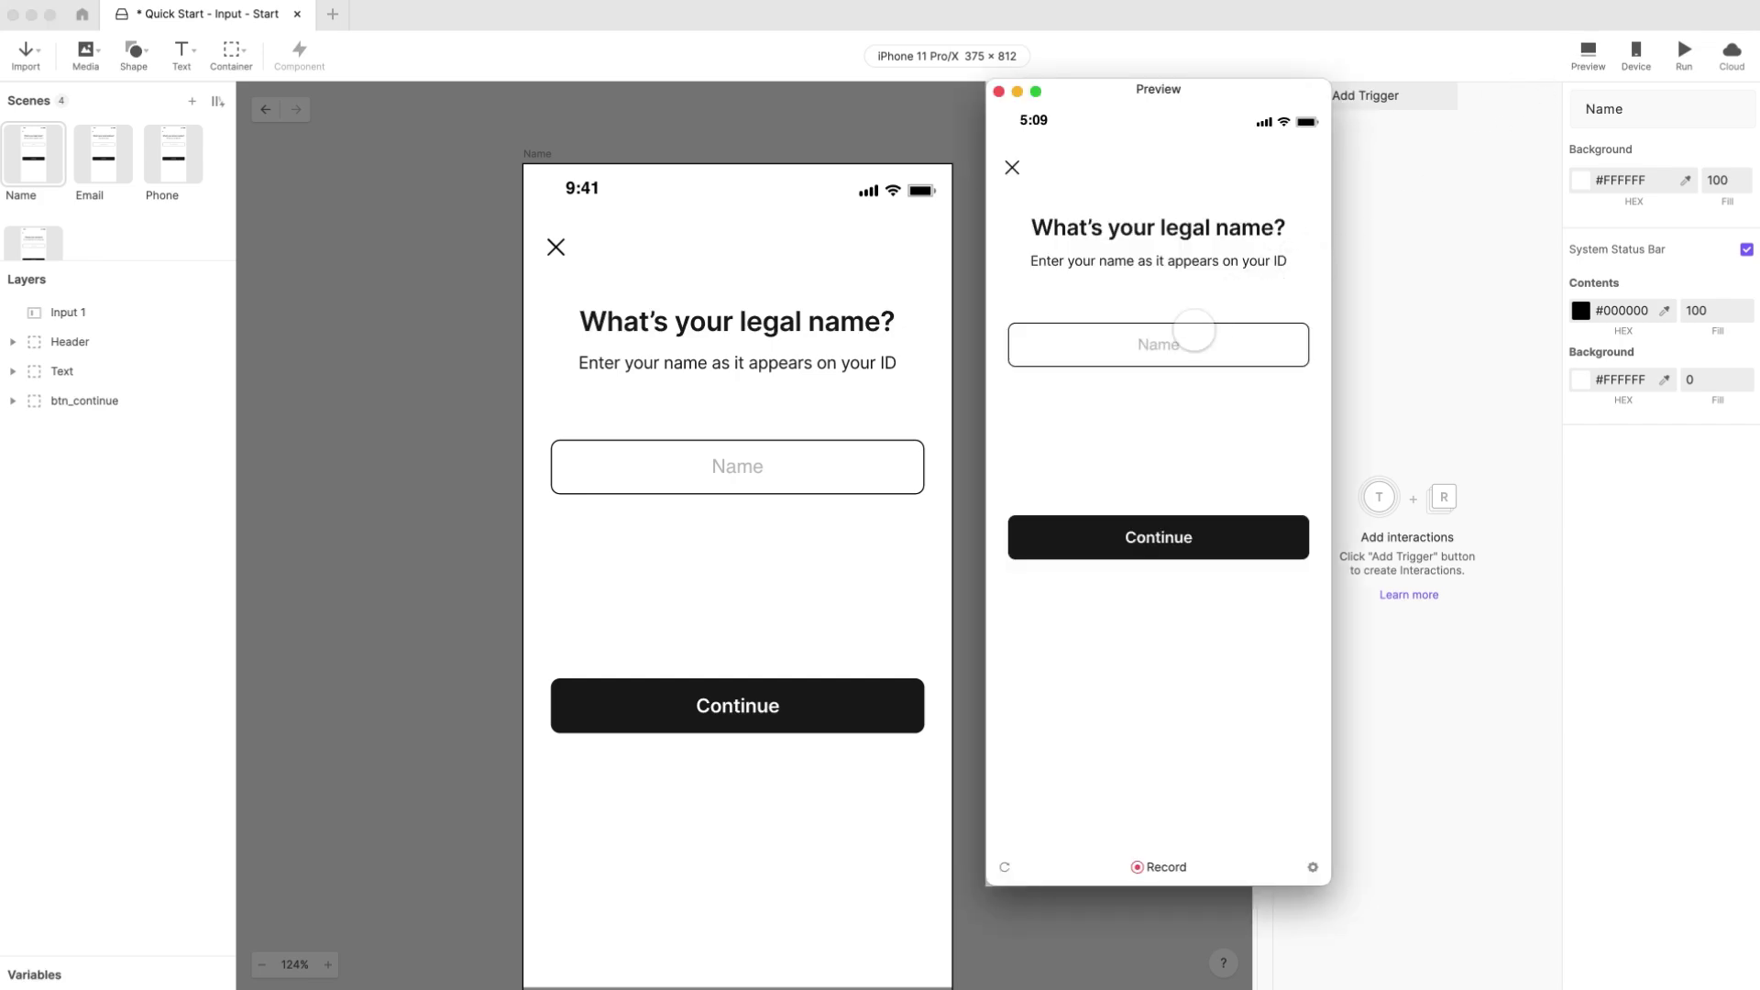
pyautogui.click(1195, 336)
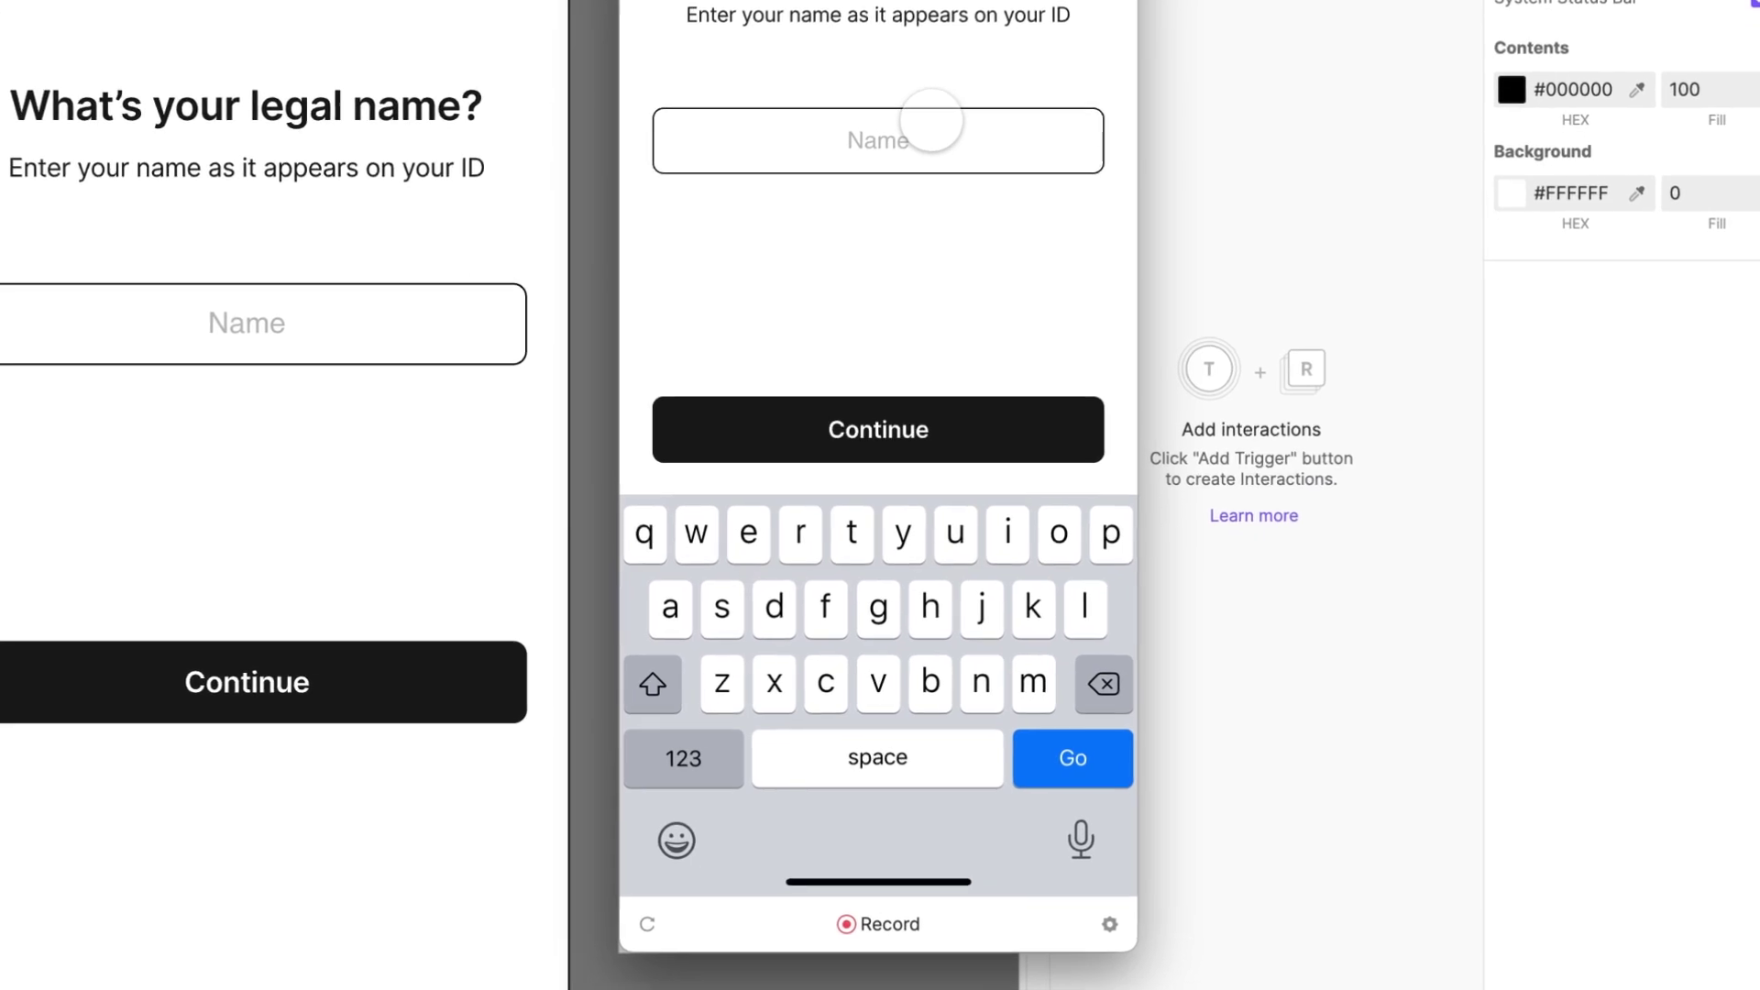
pyautogui.moveTo(882, 561); pyautogui.dragTo(871, 594)
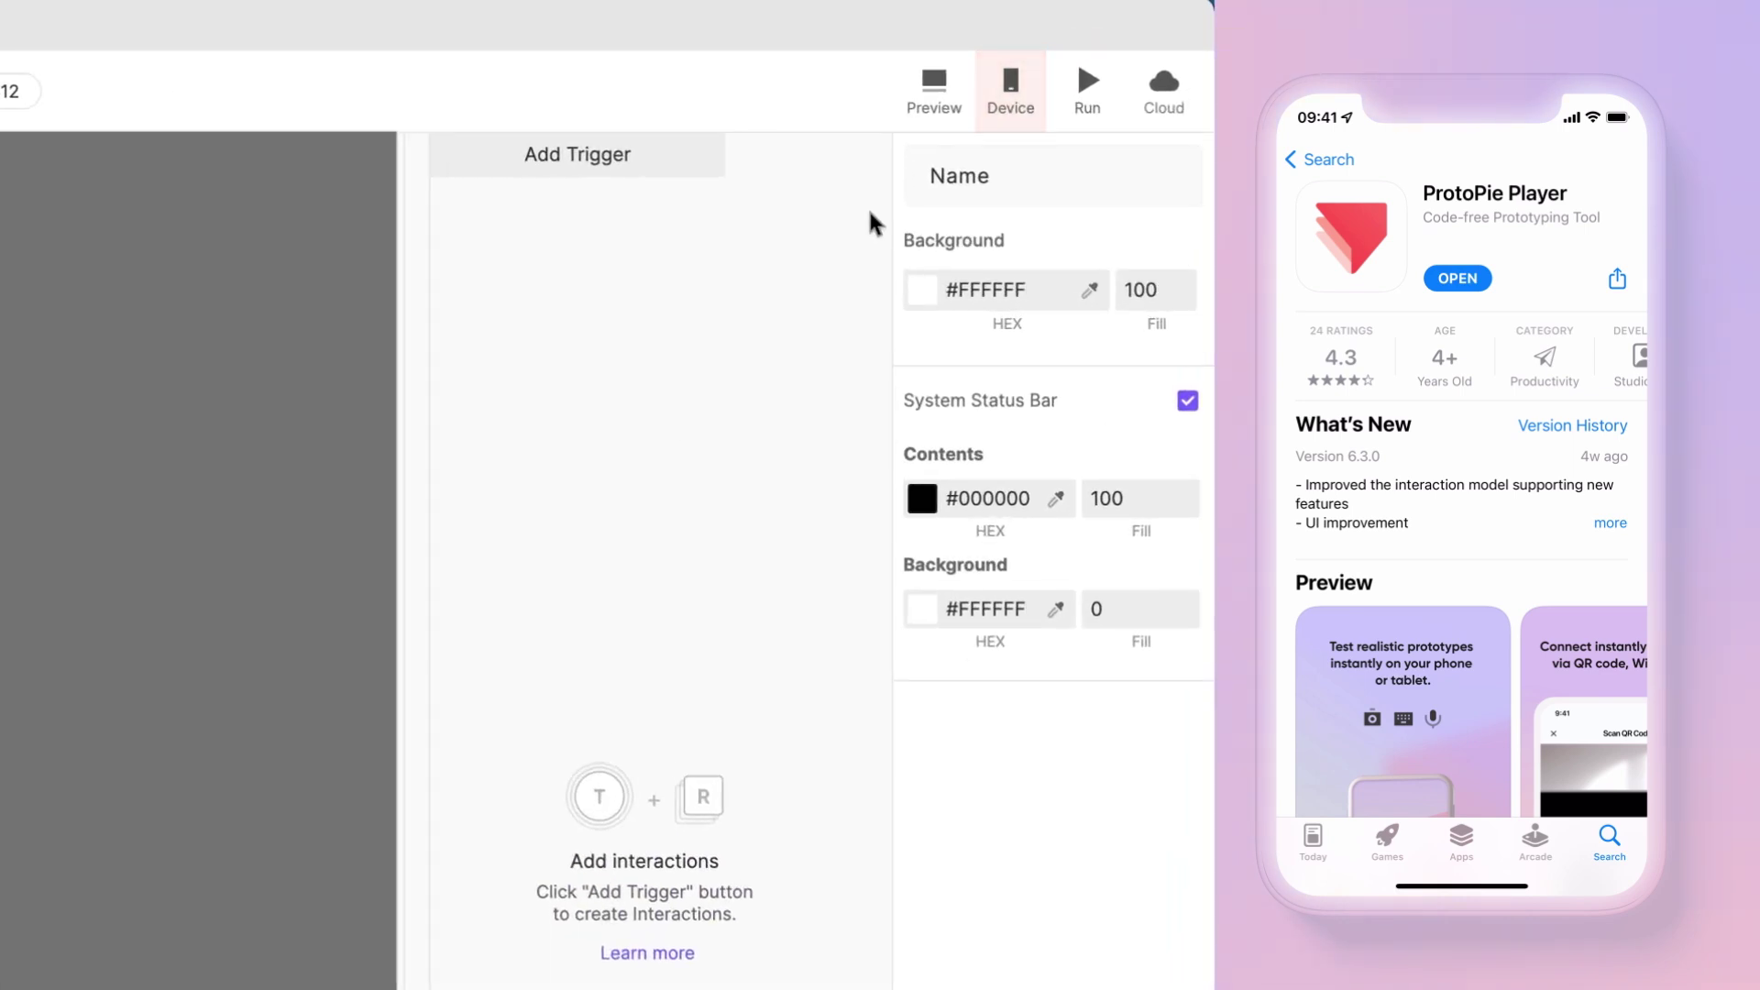
# Step: Open the Device options to connect a phone for testing
pyautogui.click(1013, 90)
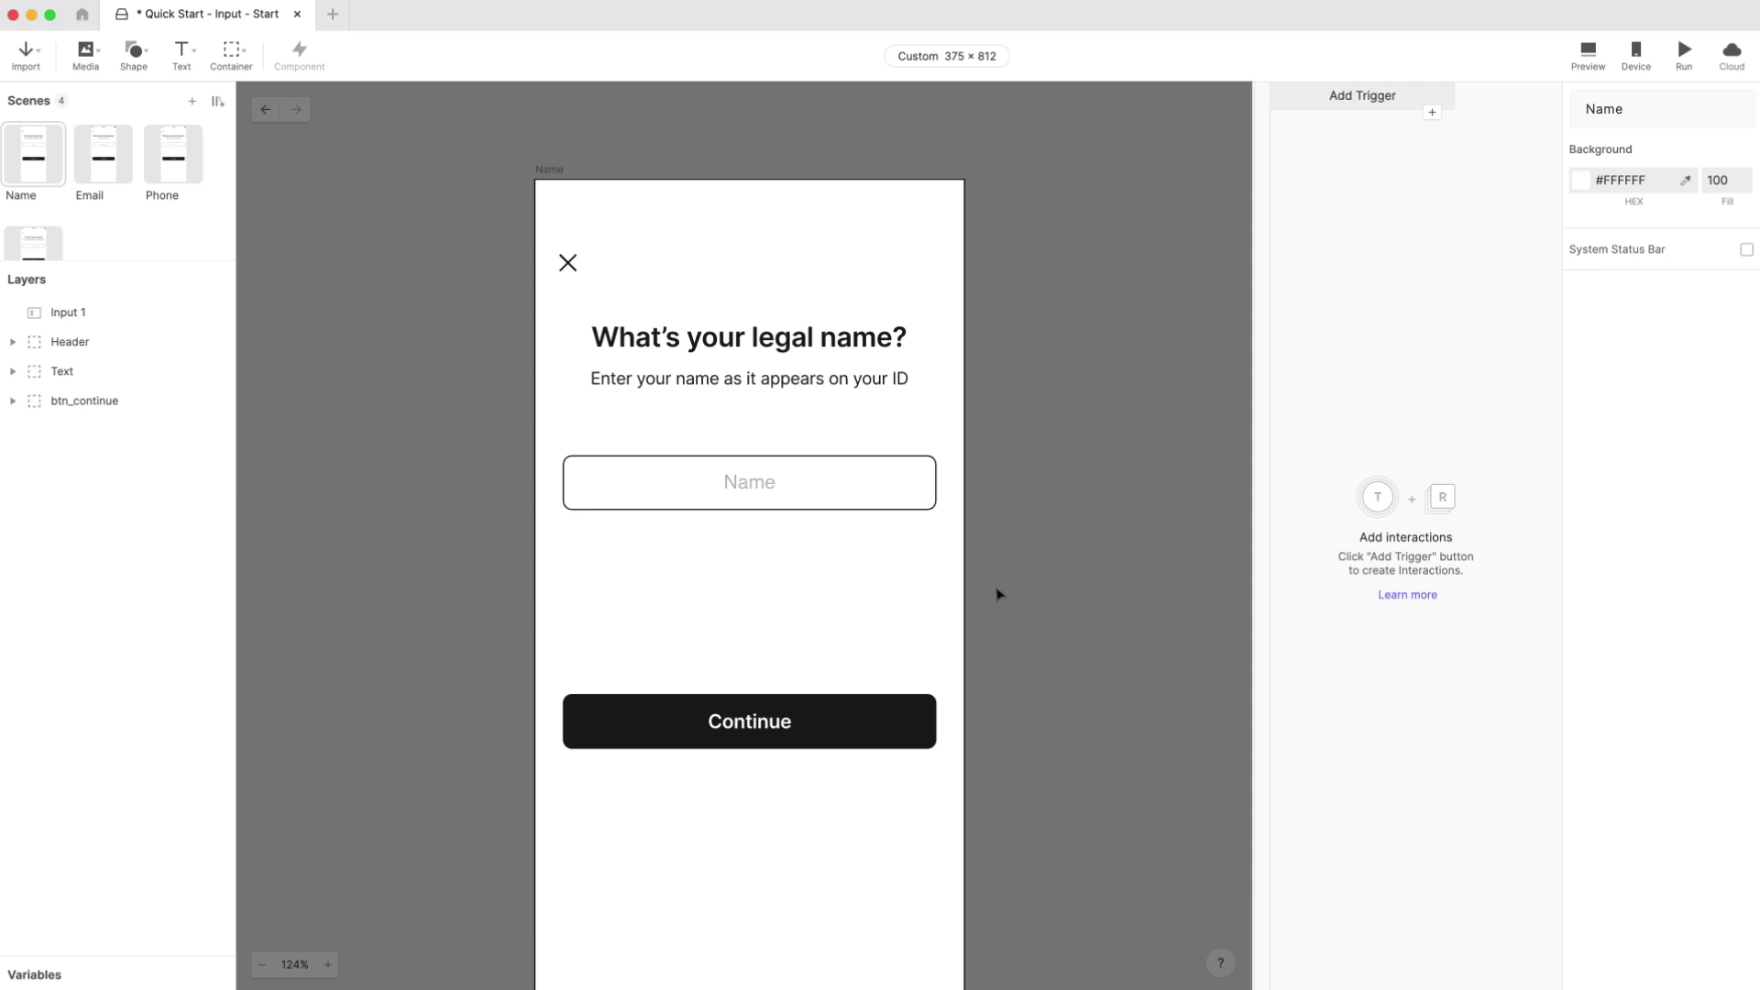
# Step: Give btn_continue a Tap trigger that jumps to Email with a Slide In transition
pyautogui.click(766, 721)
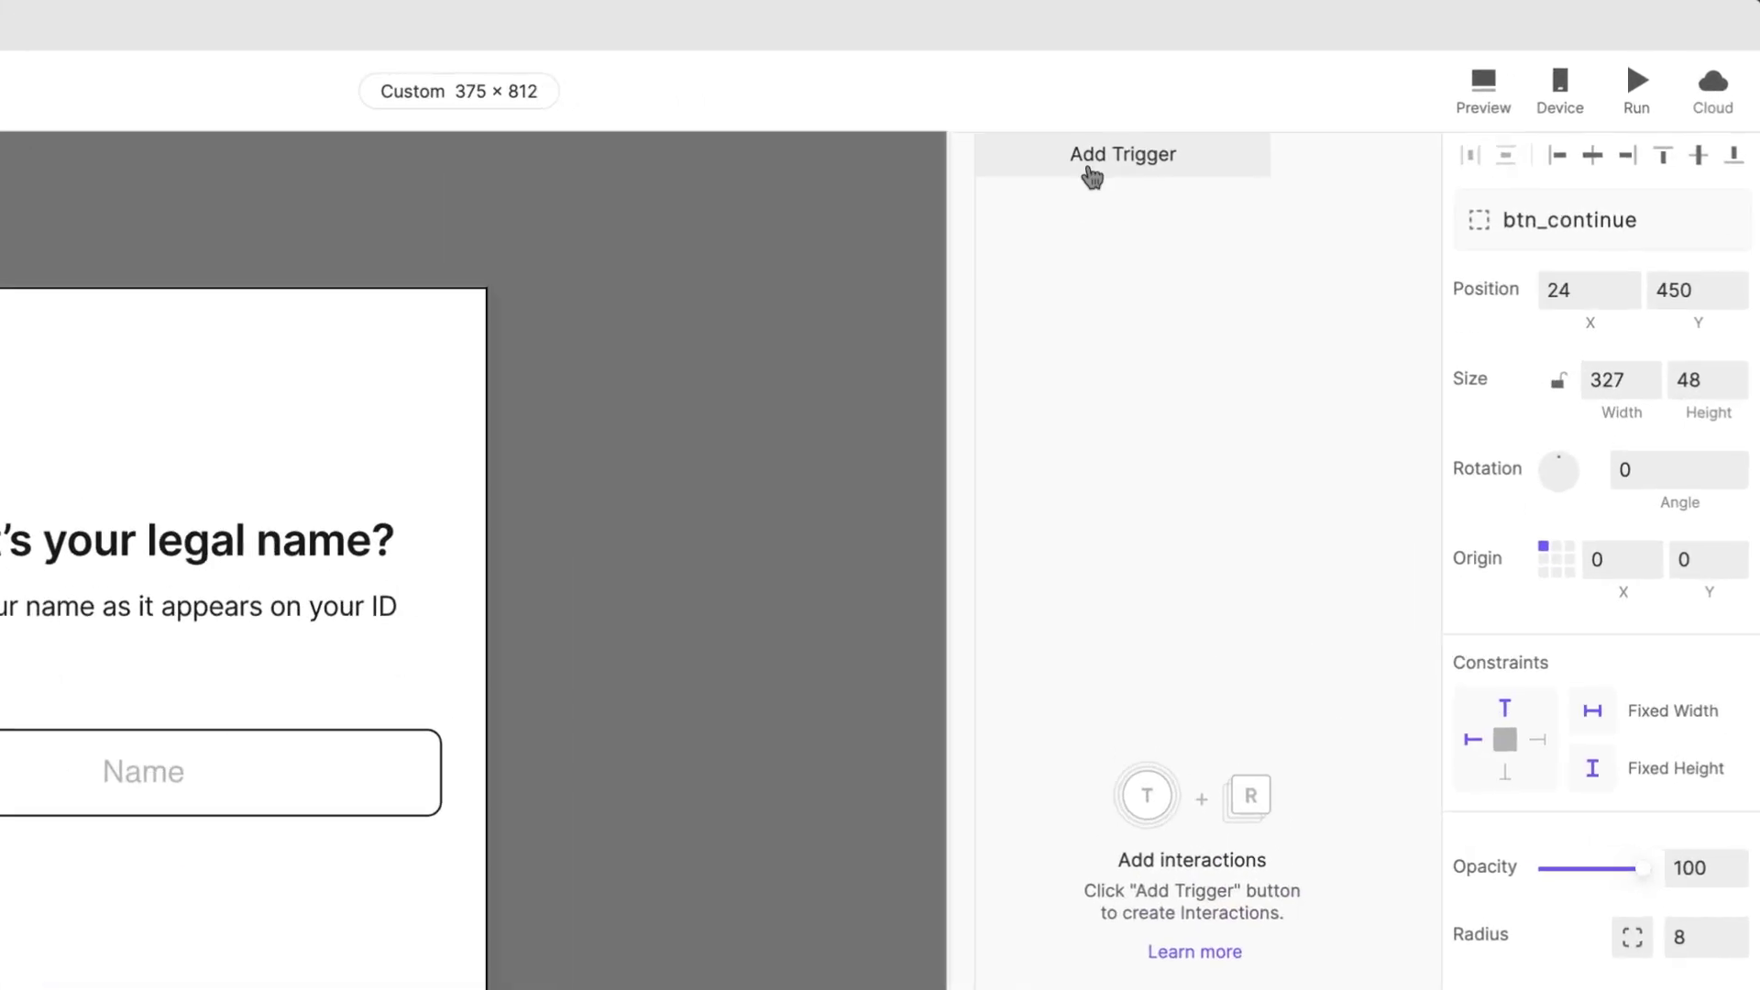
pyautogui.click(1349, 101)
pyautogui.click(1183, 236)
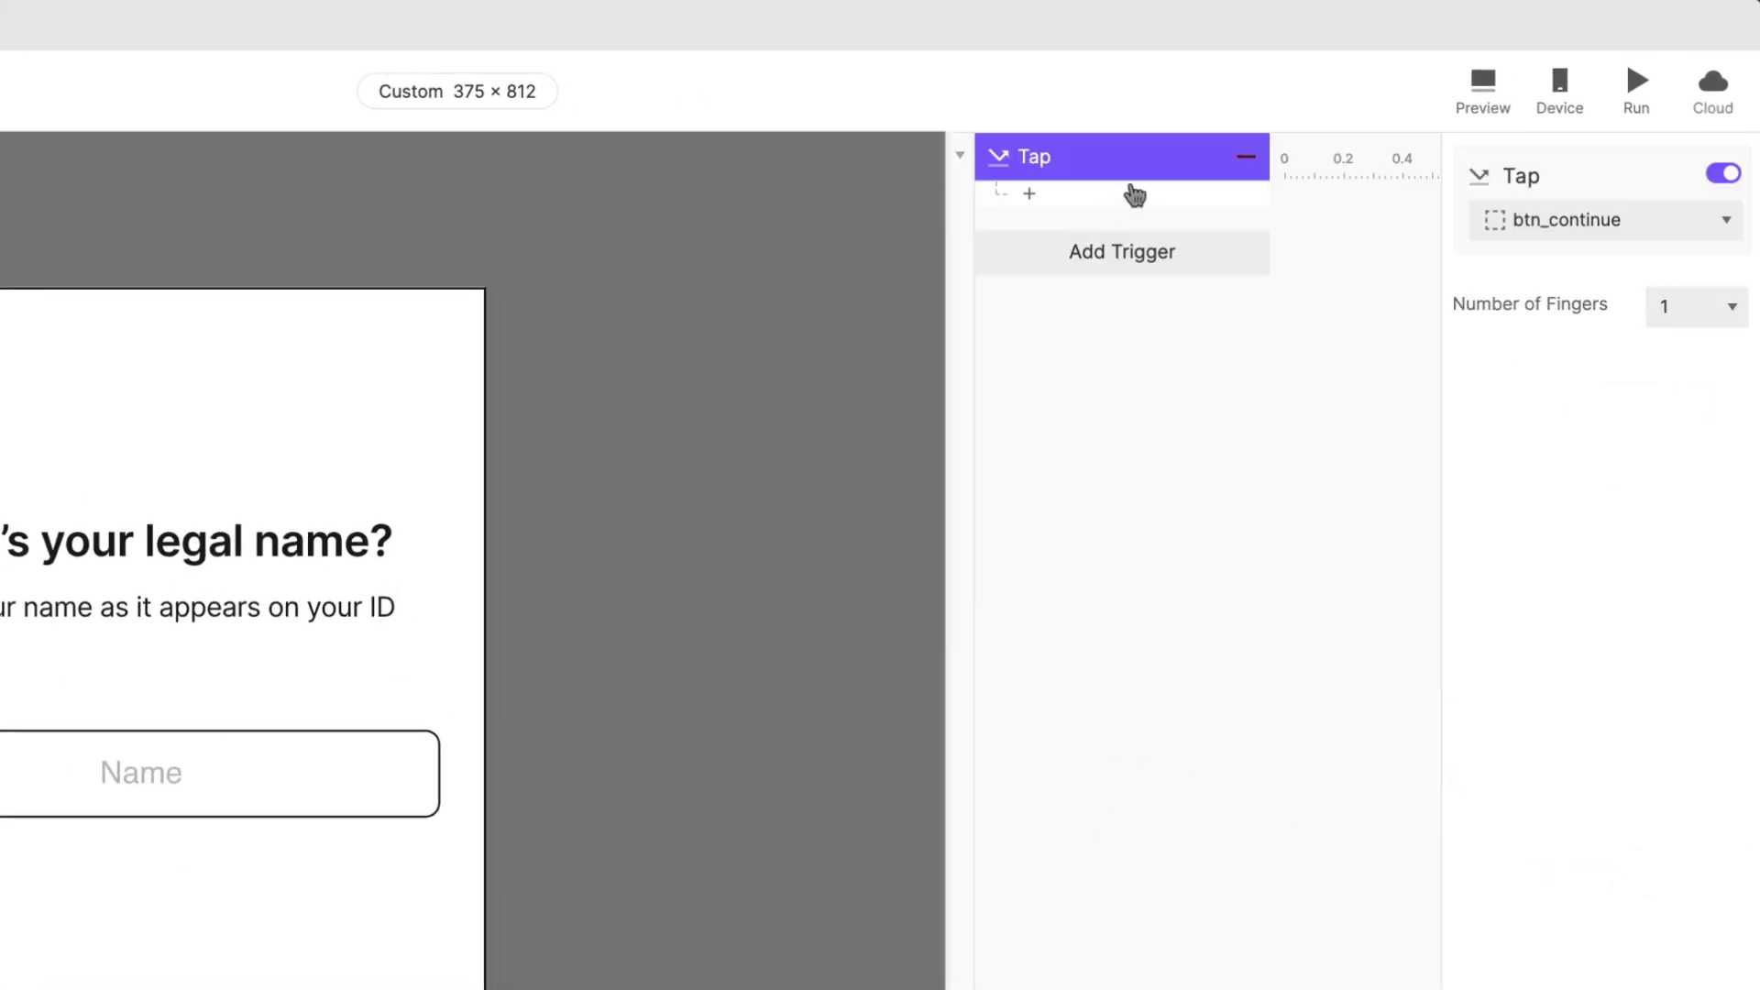
pyautogui.click(1139, 191)
pyautogui.click(1412, 238)
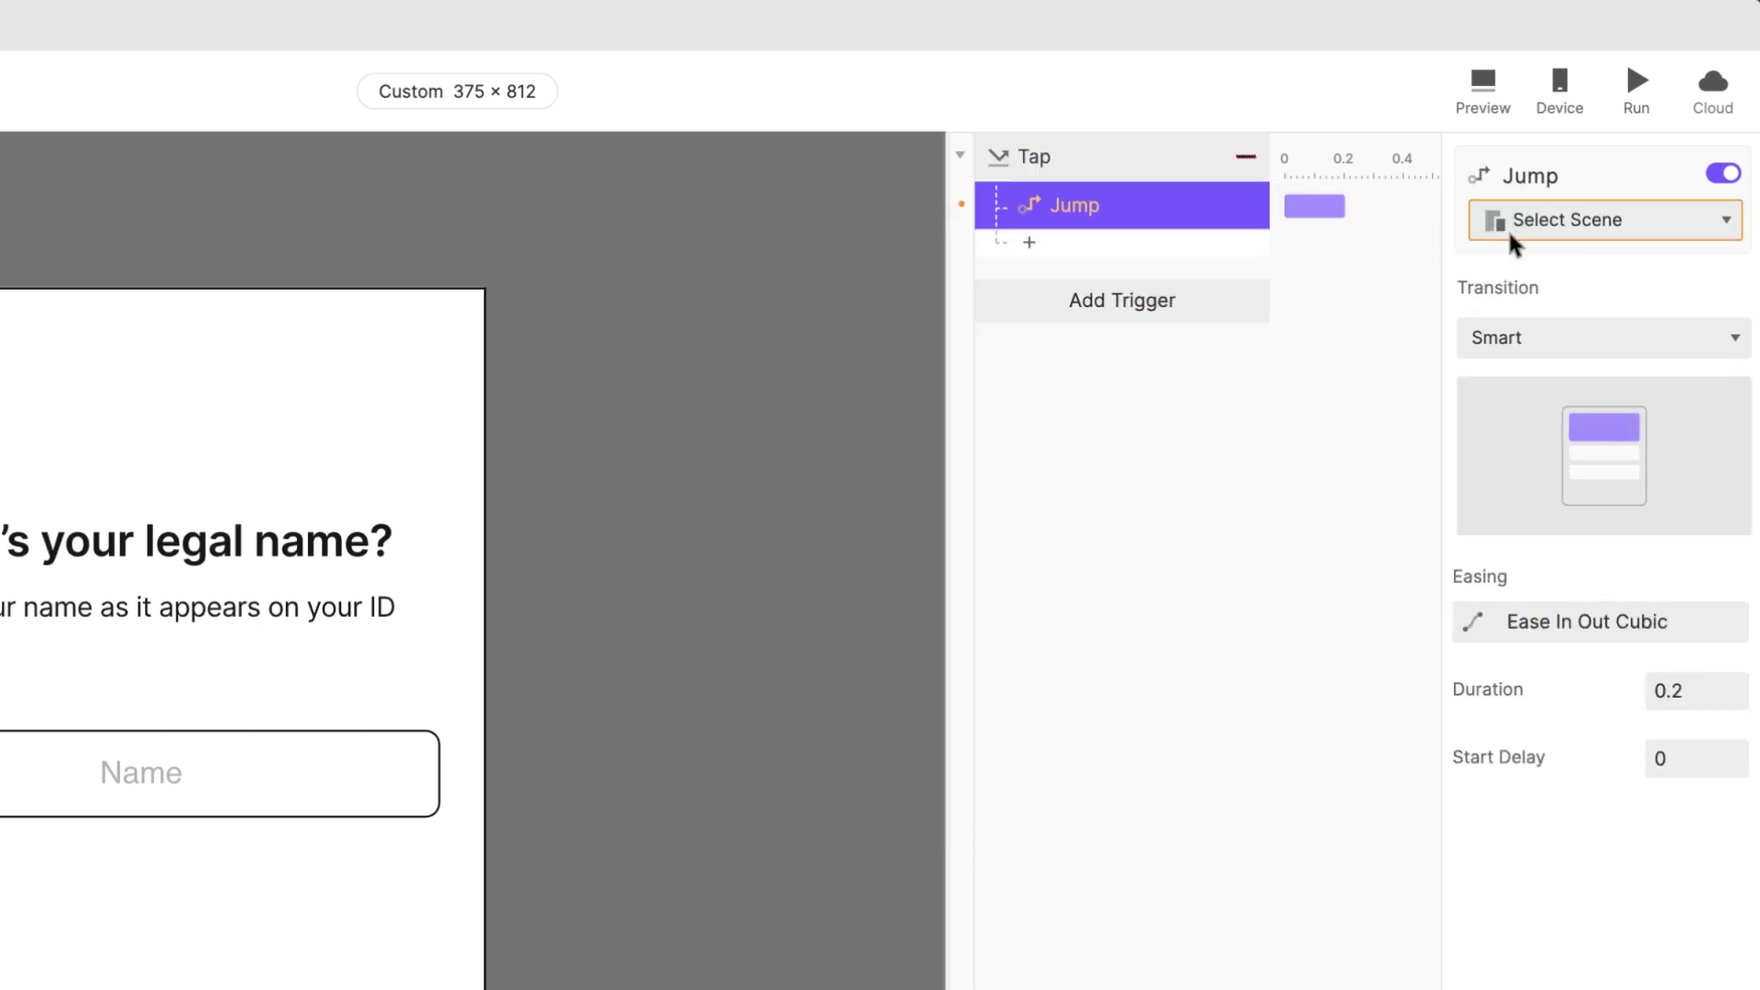
pyautogui.click(1568, 227)
pyautogui.click(1575, 399)
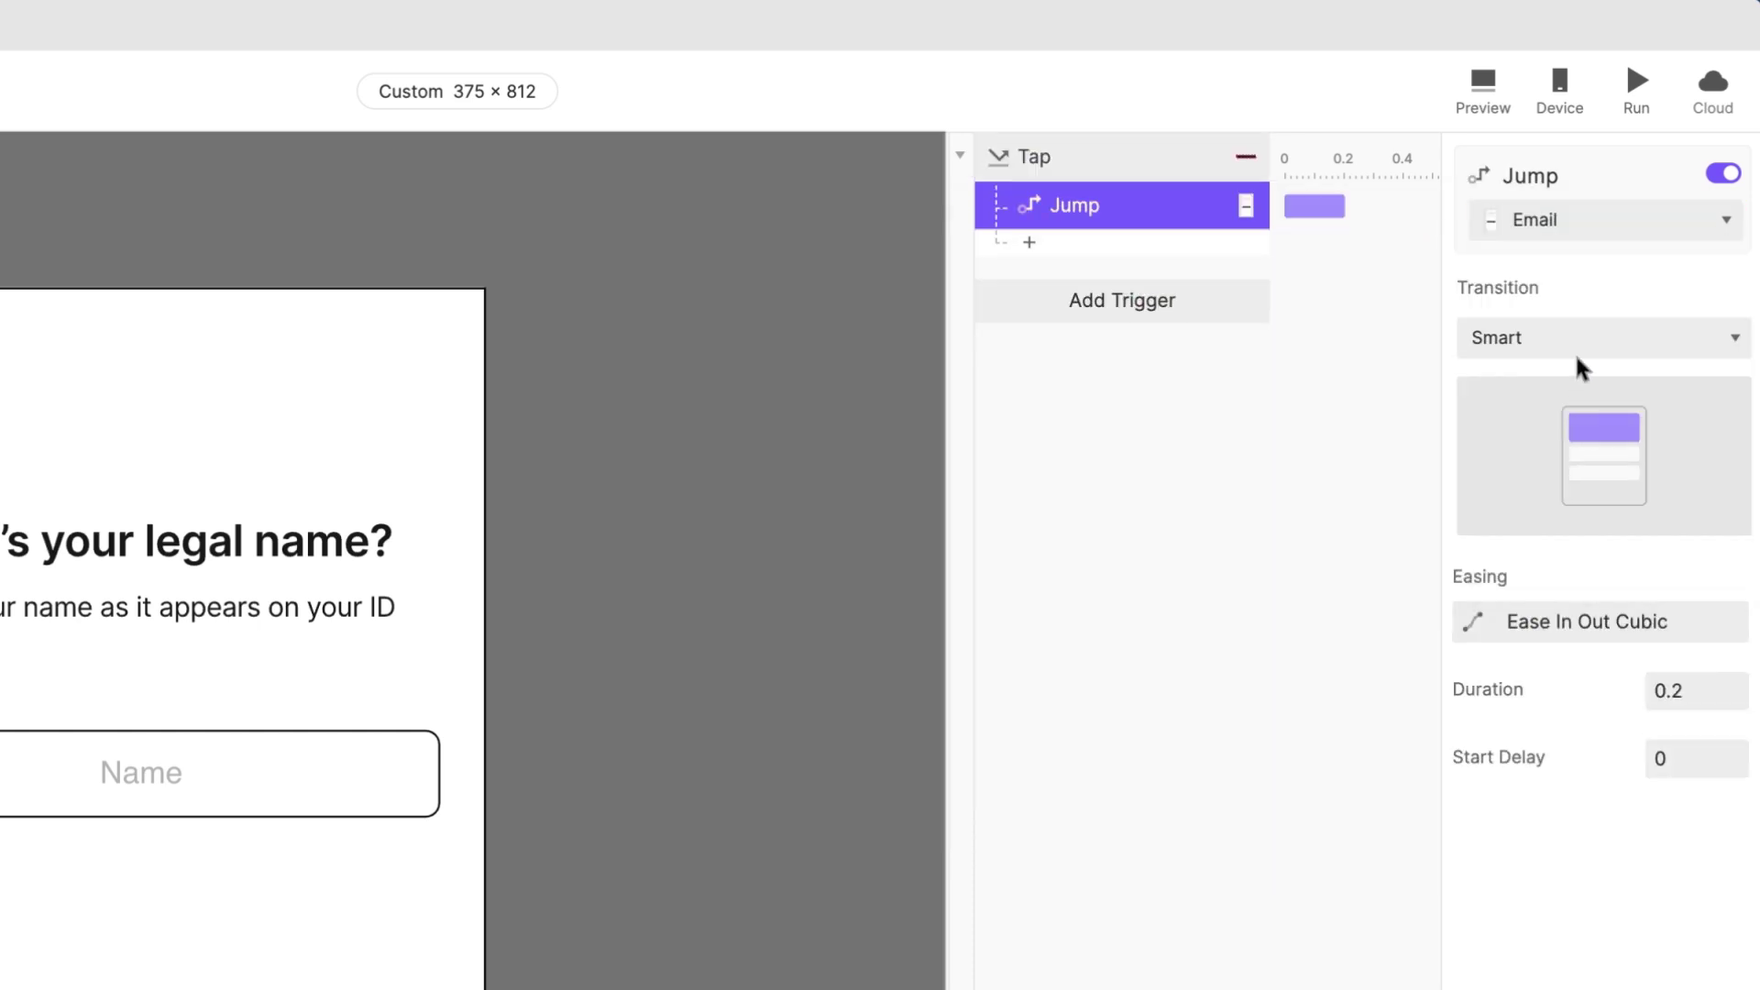
pyautogui.click(1579, 339)
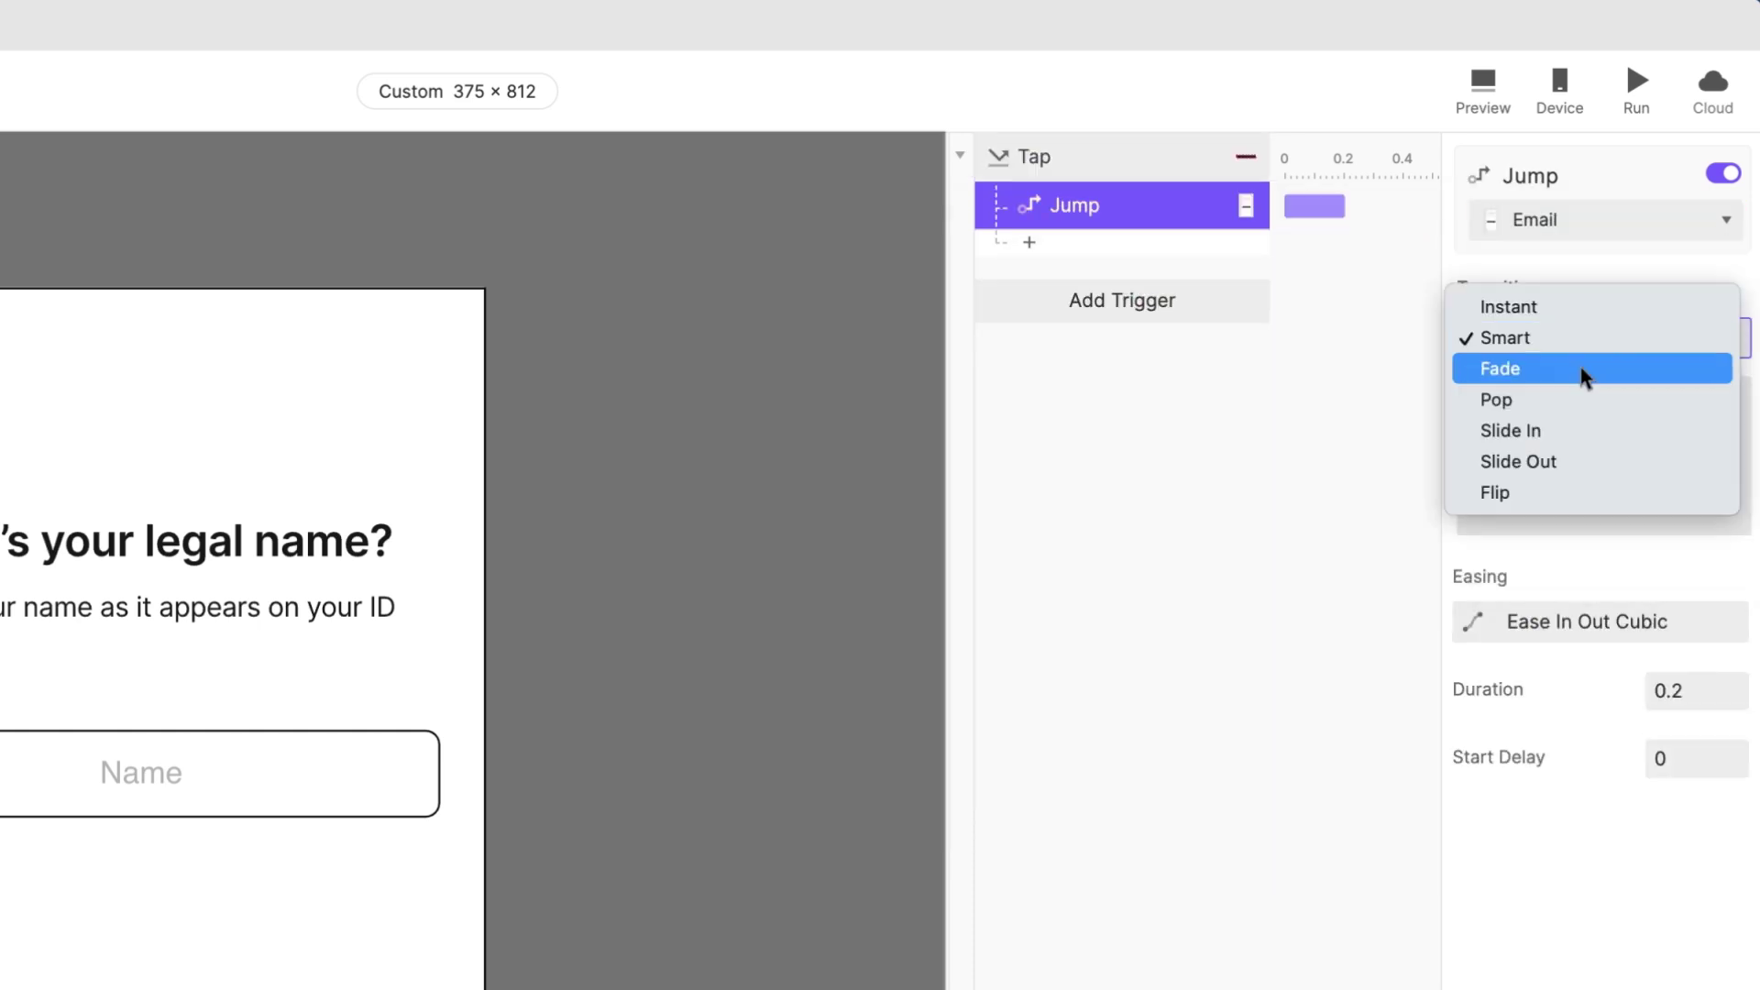
pyautogui.click(1573, 431)
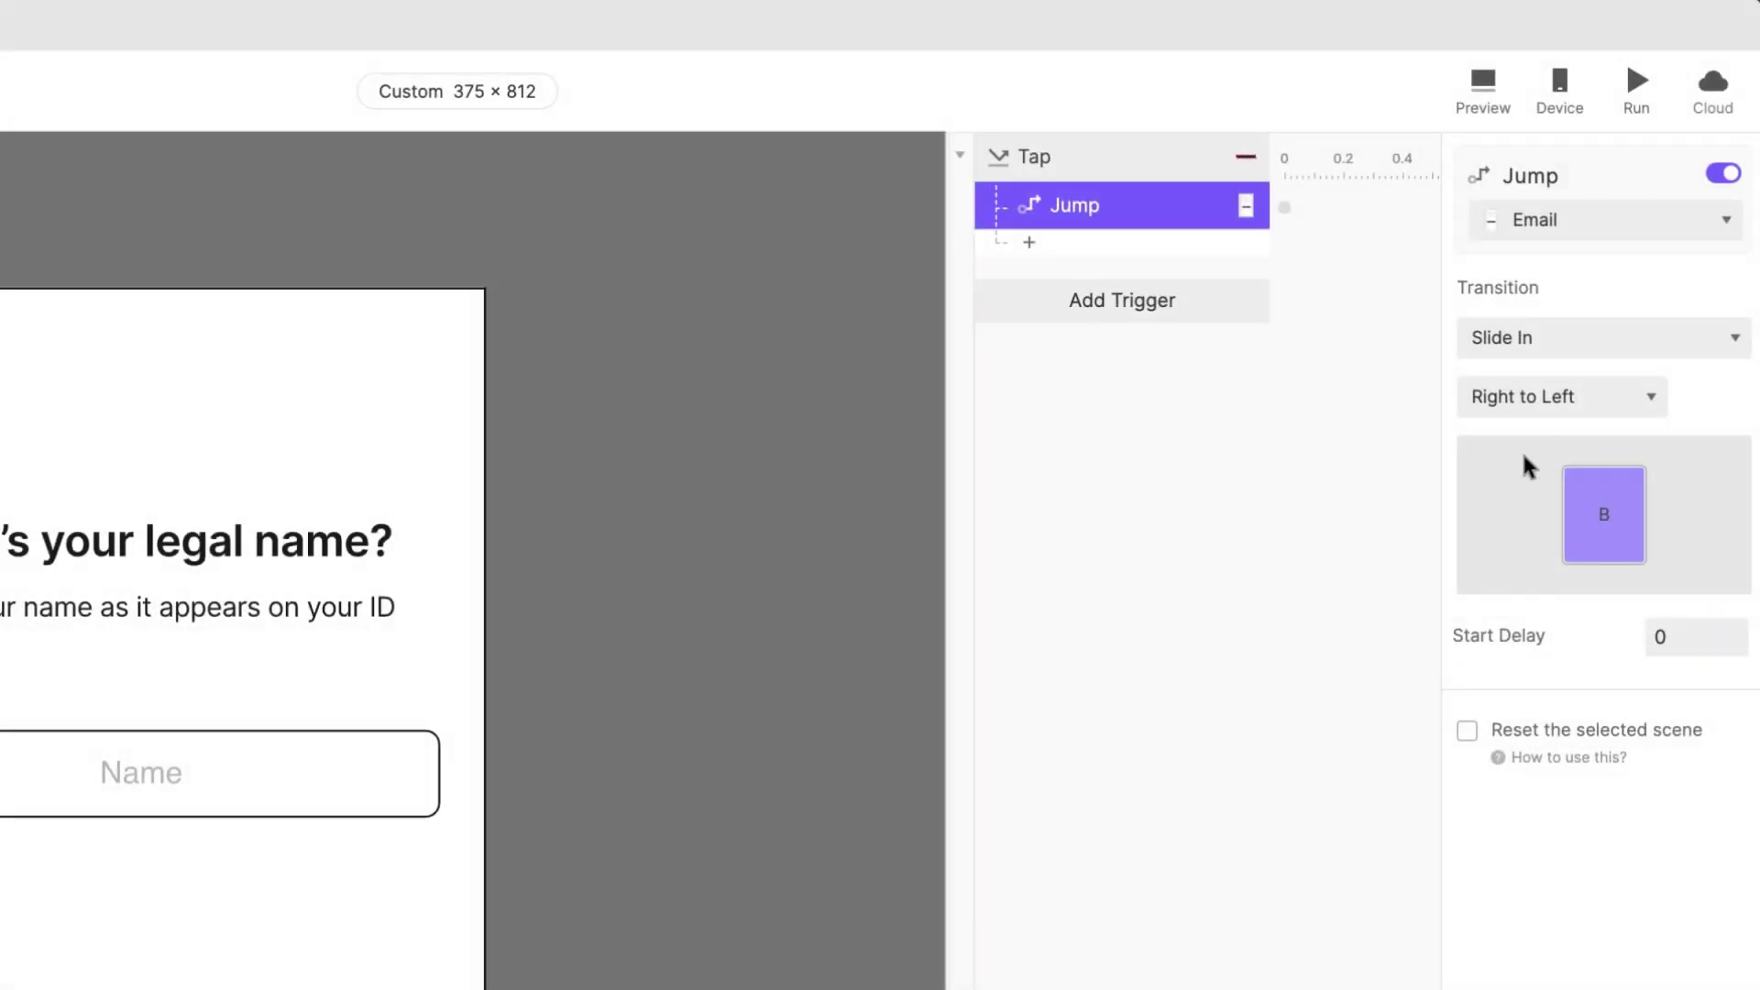
# Step: Add a Return trigger to Input 1 with the copied Jump-to-Email response, then preview
pyautogui.click(361, 758)
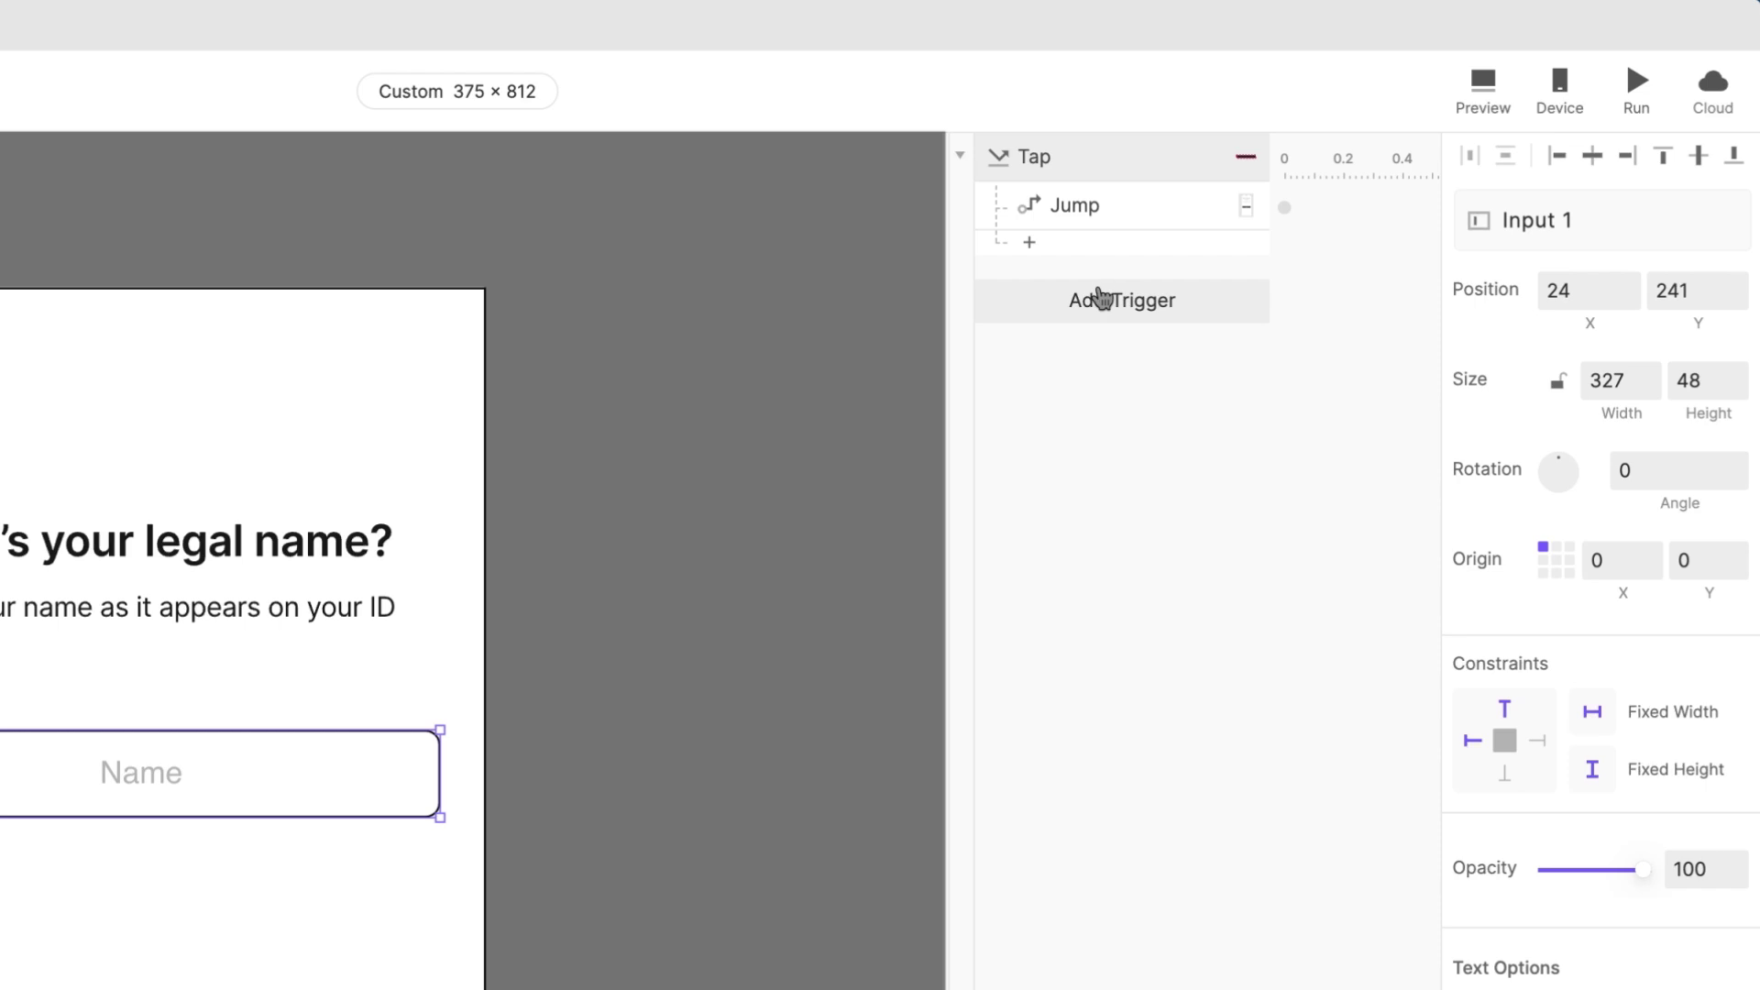
pyautogui.click(1101, 299)
pyautogui.click(1558, 427)
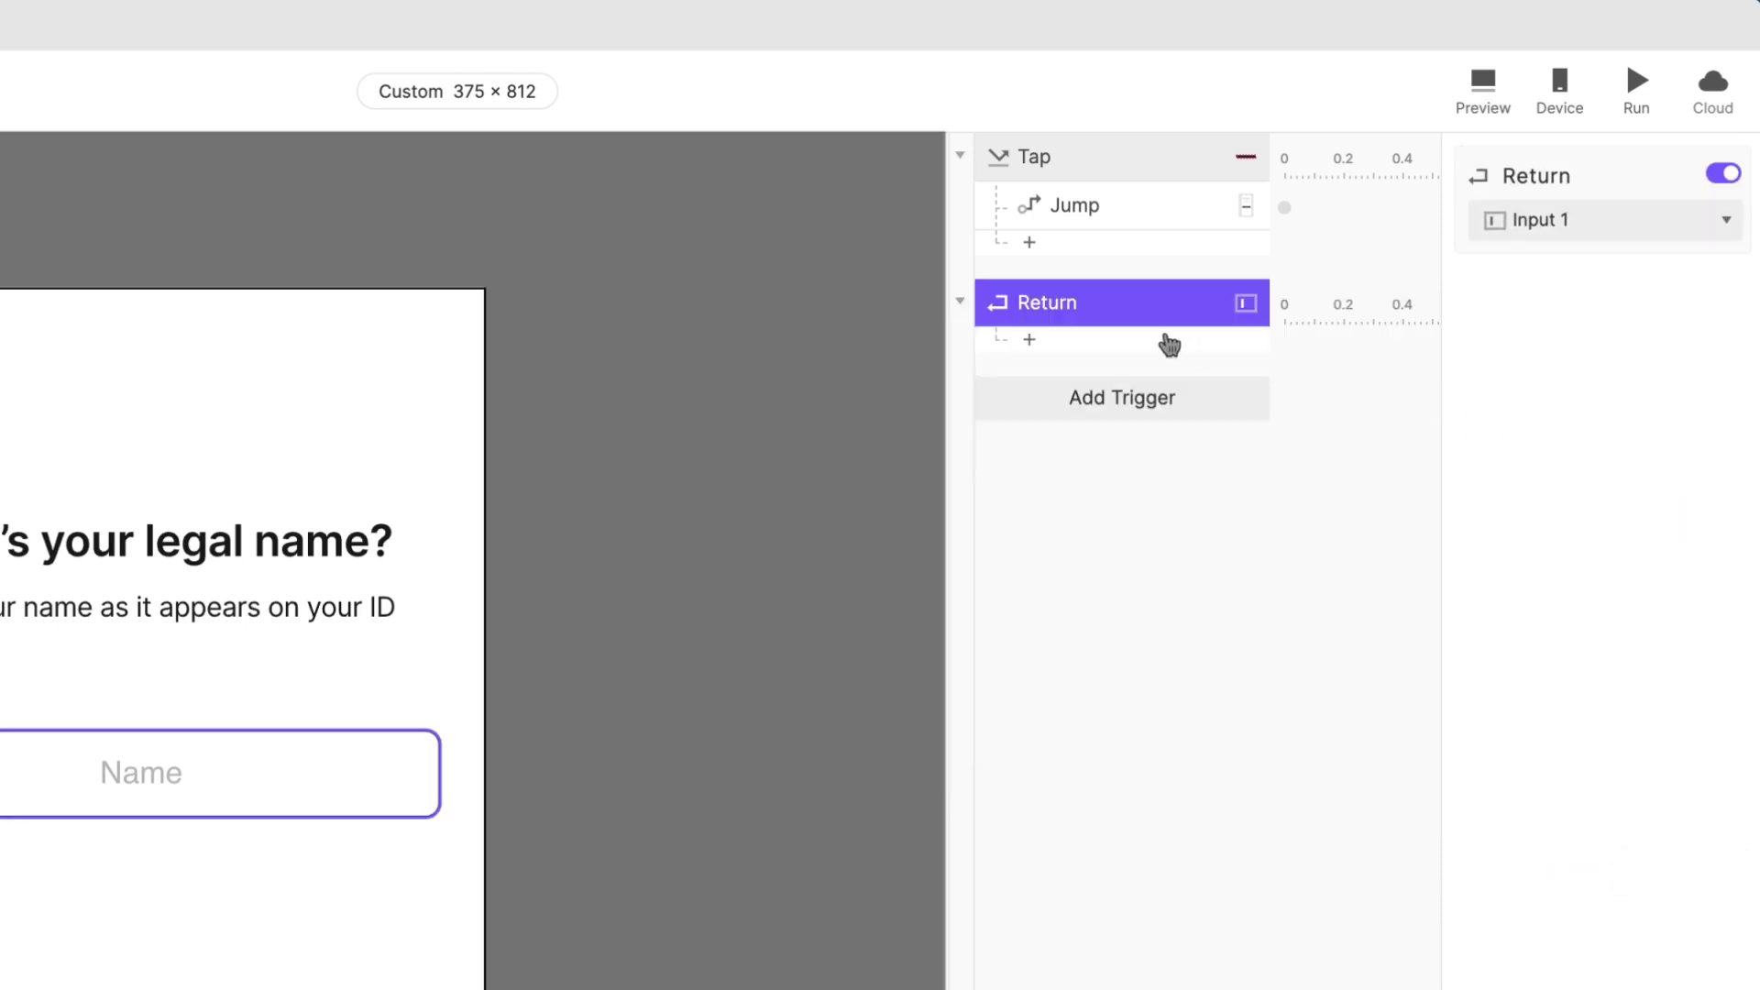
pyautogui.click(1140, 215)
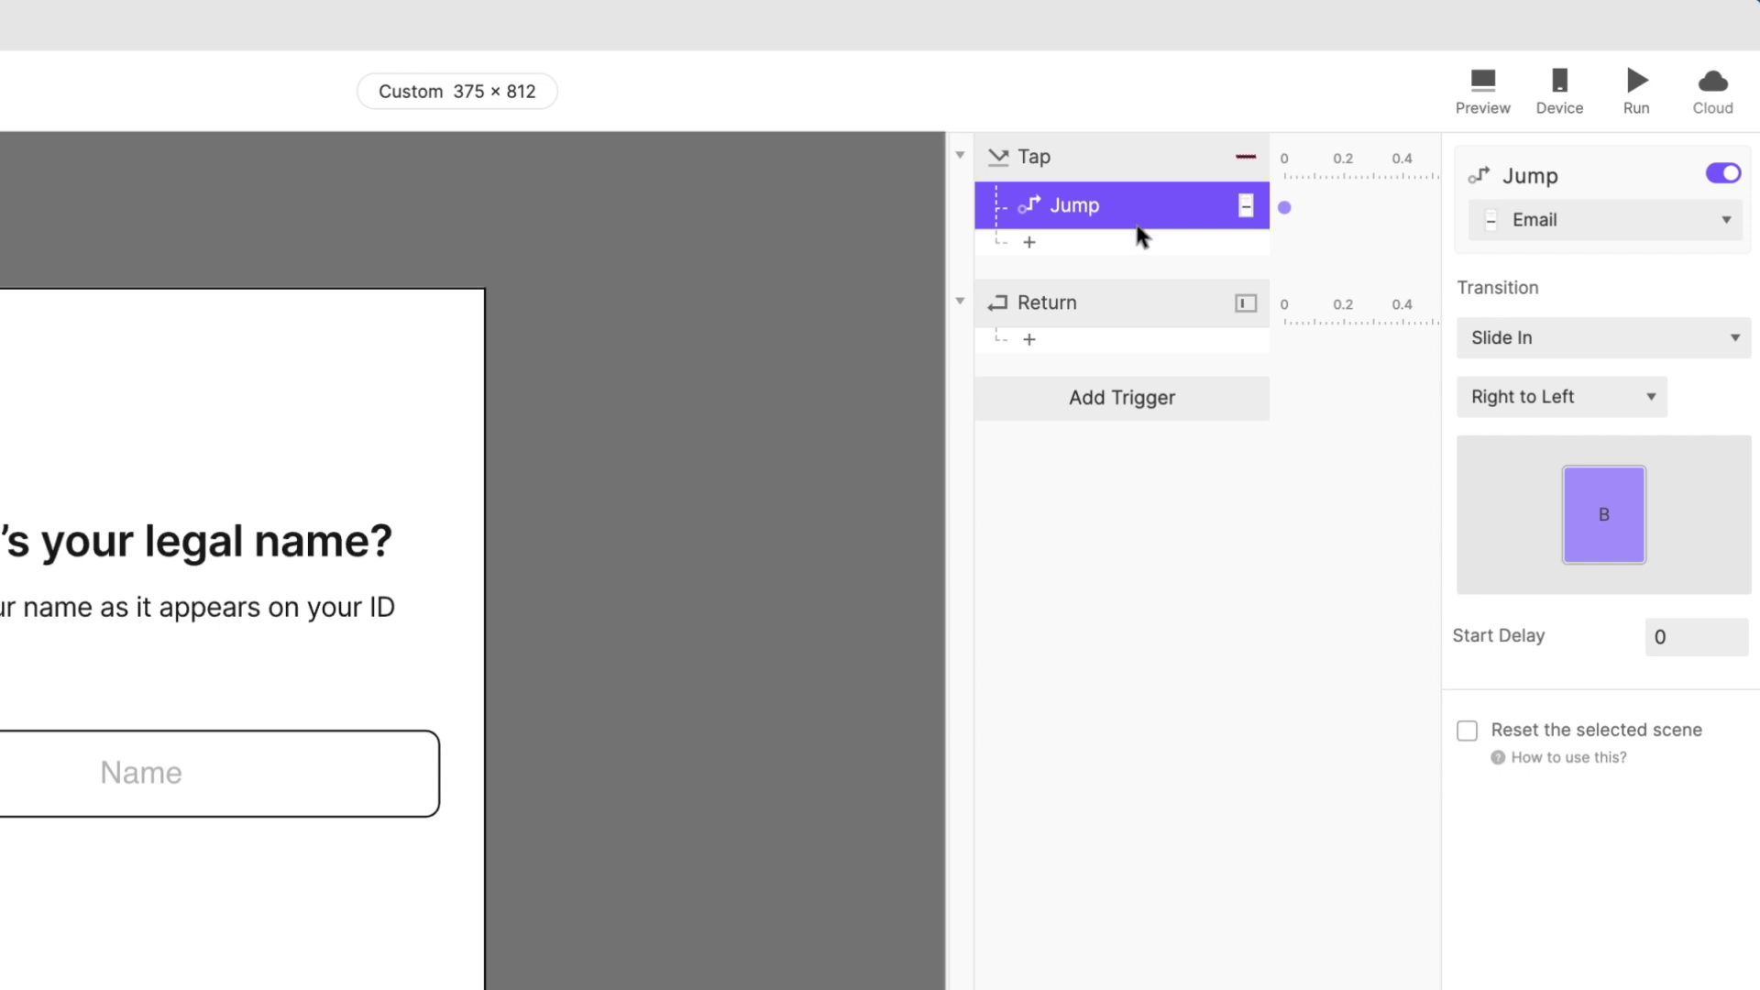
pyautogui.click(1148, 310)
pyautogui.press('super+v')
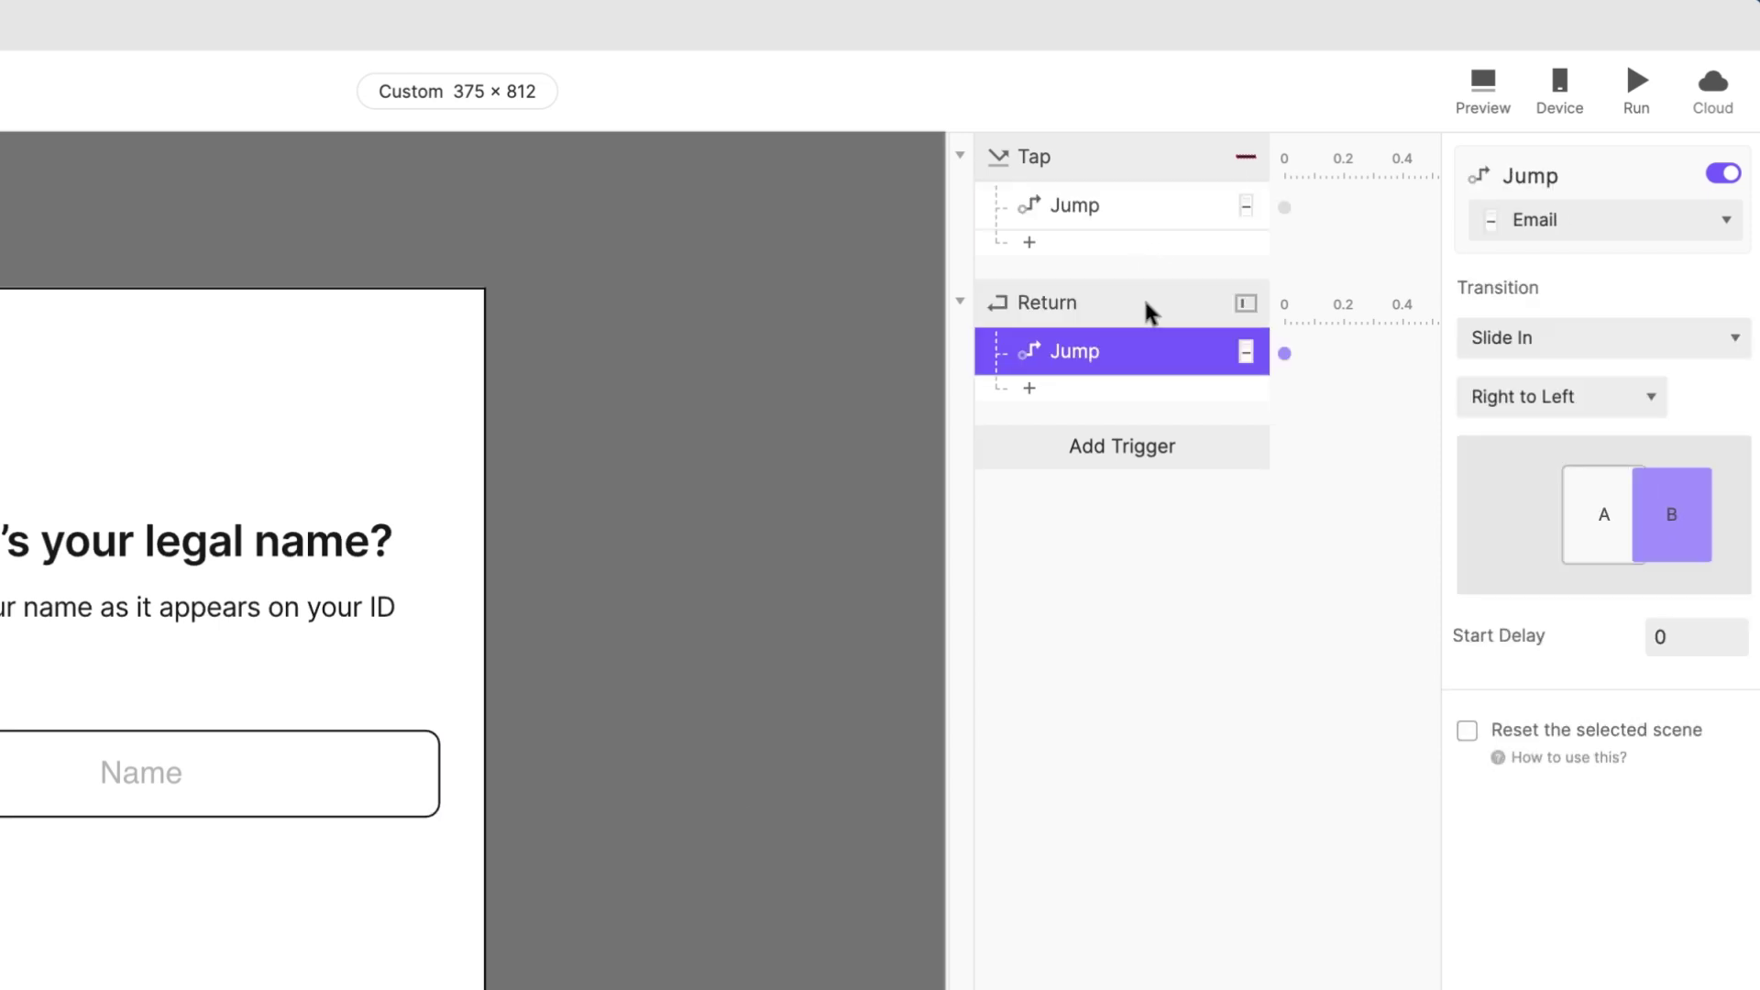
pyautogui.click(911, 687)
pyautogui.click(1637, 91)
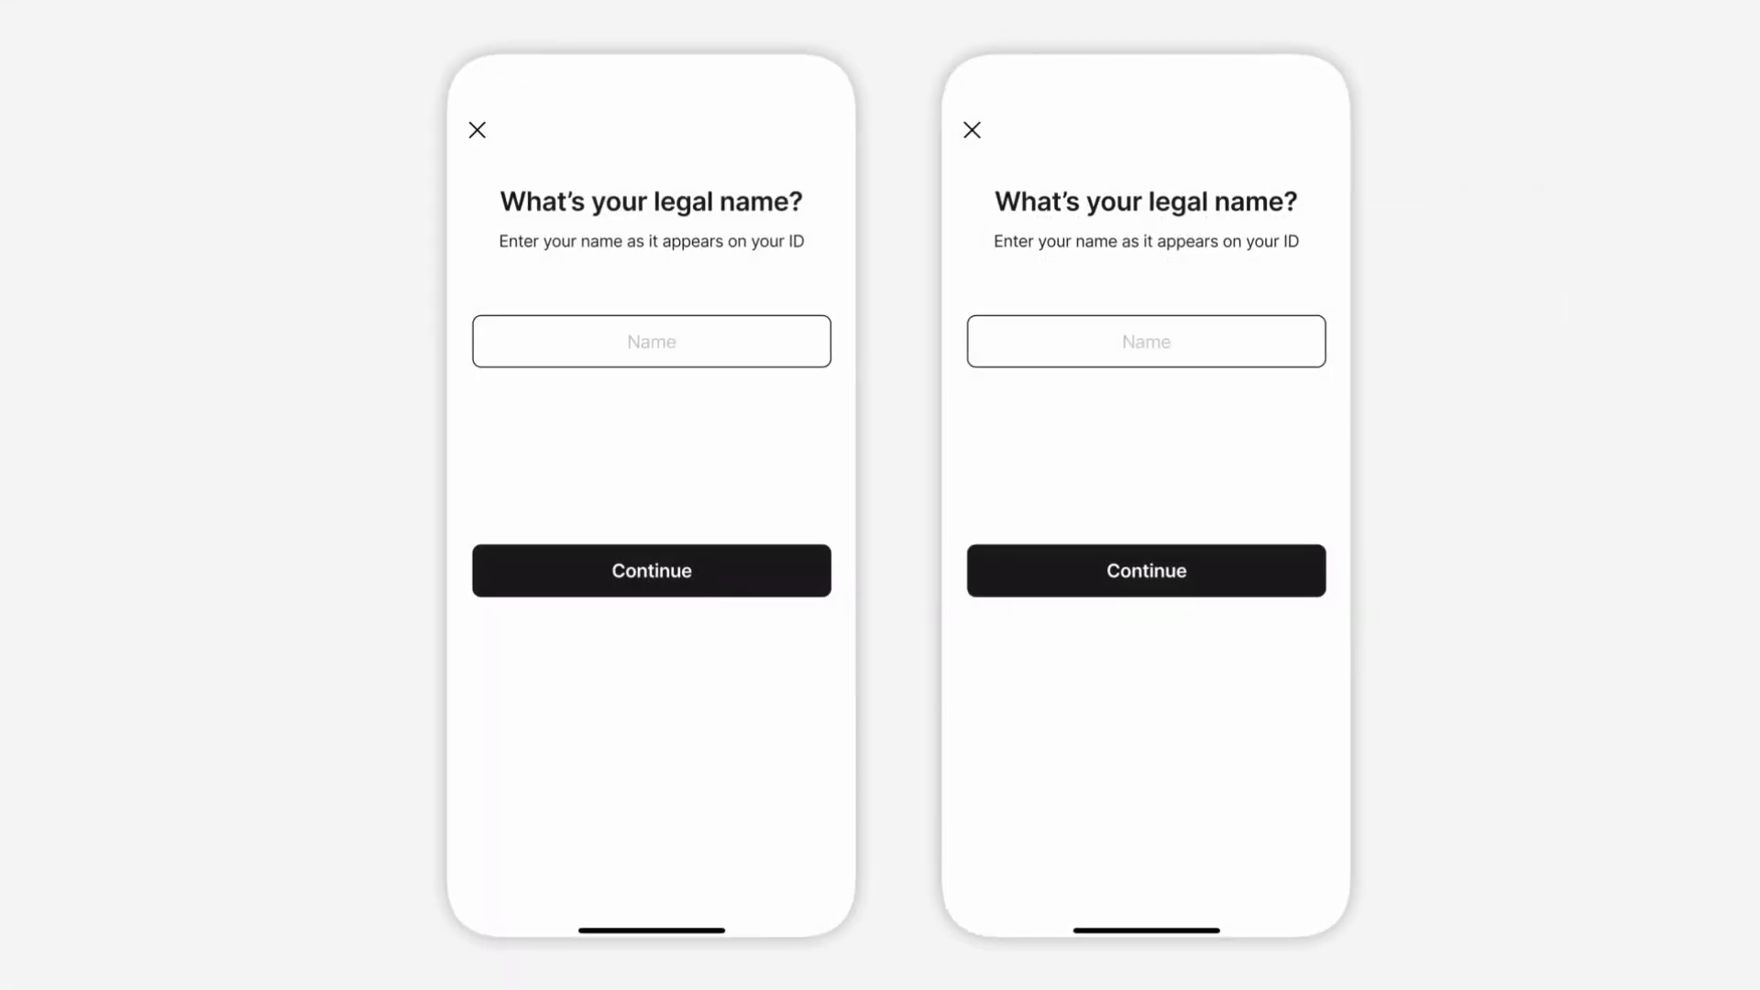
# Step: On both preview phones, enter a first name and advance to Email via Continue and the keyboard
pyautogui.click(677, 336)
pyautogui.write('Jeff')
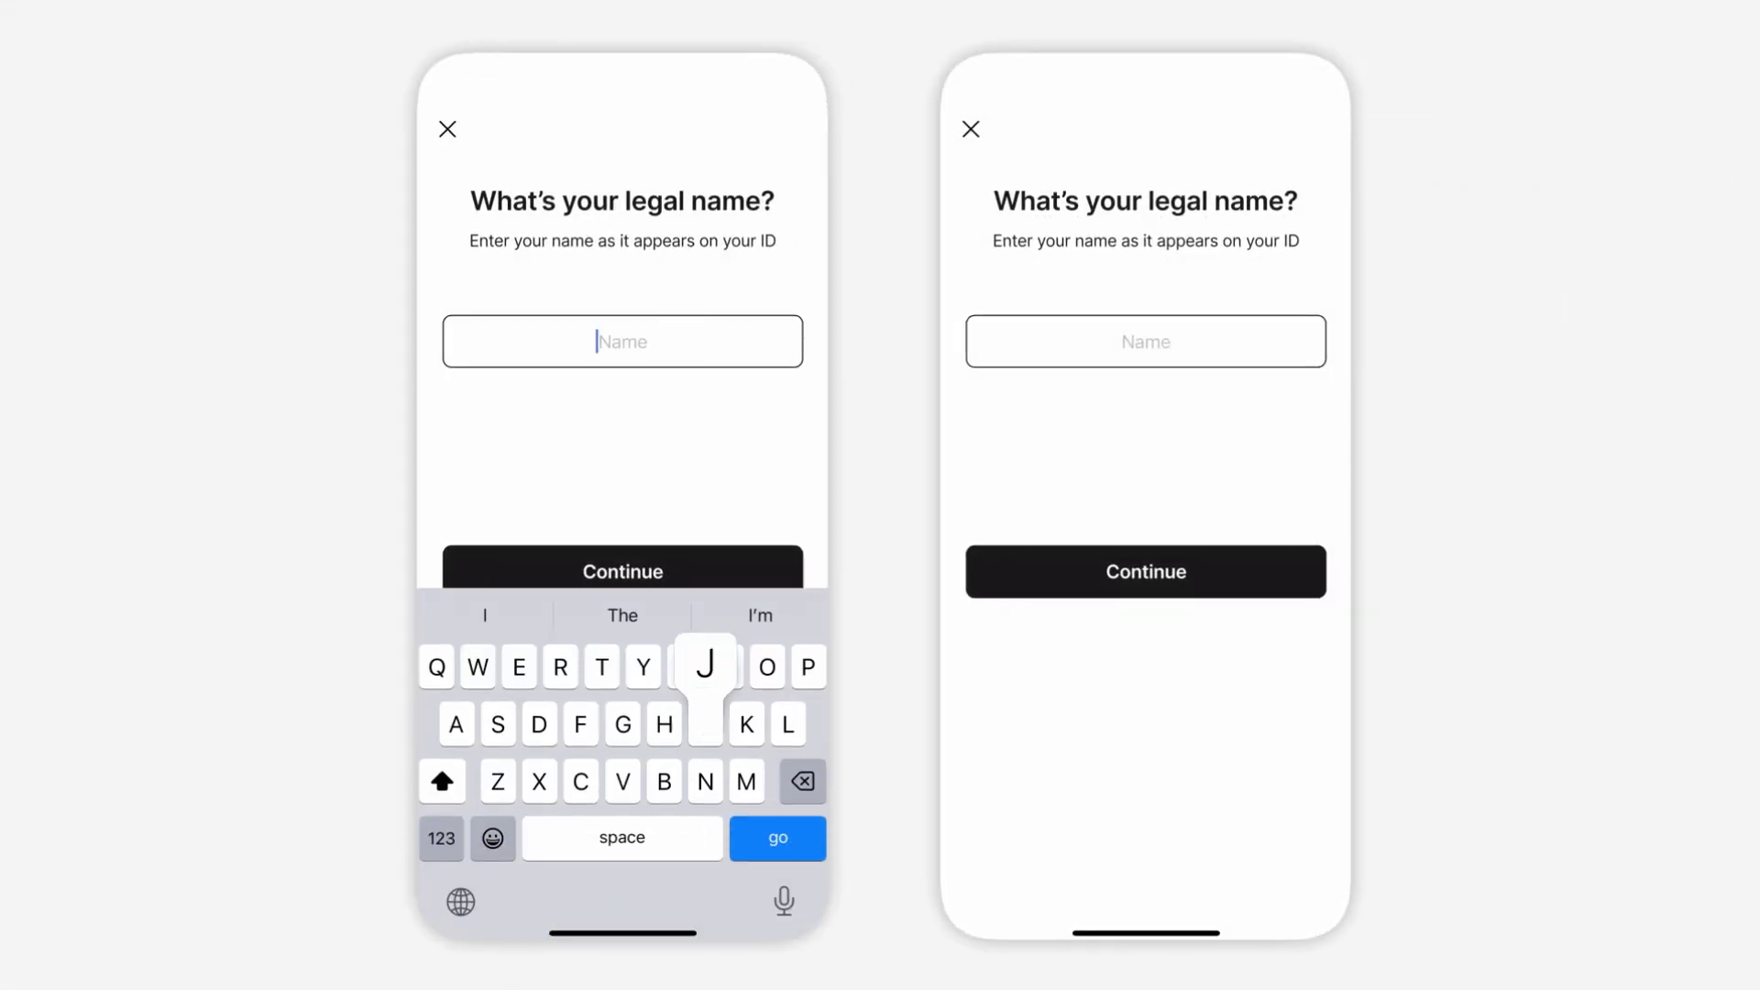
pyautogui.click(621, 570)
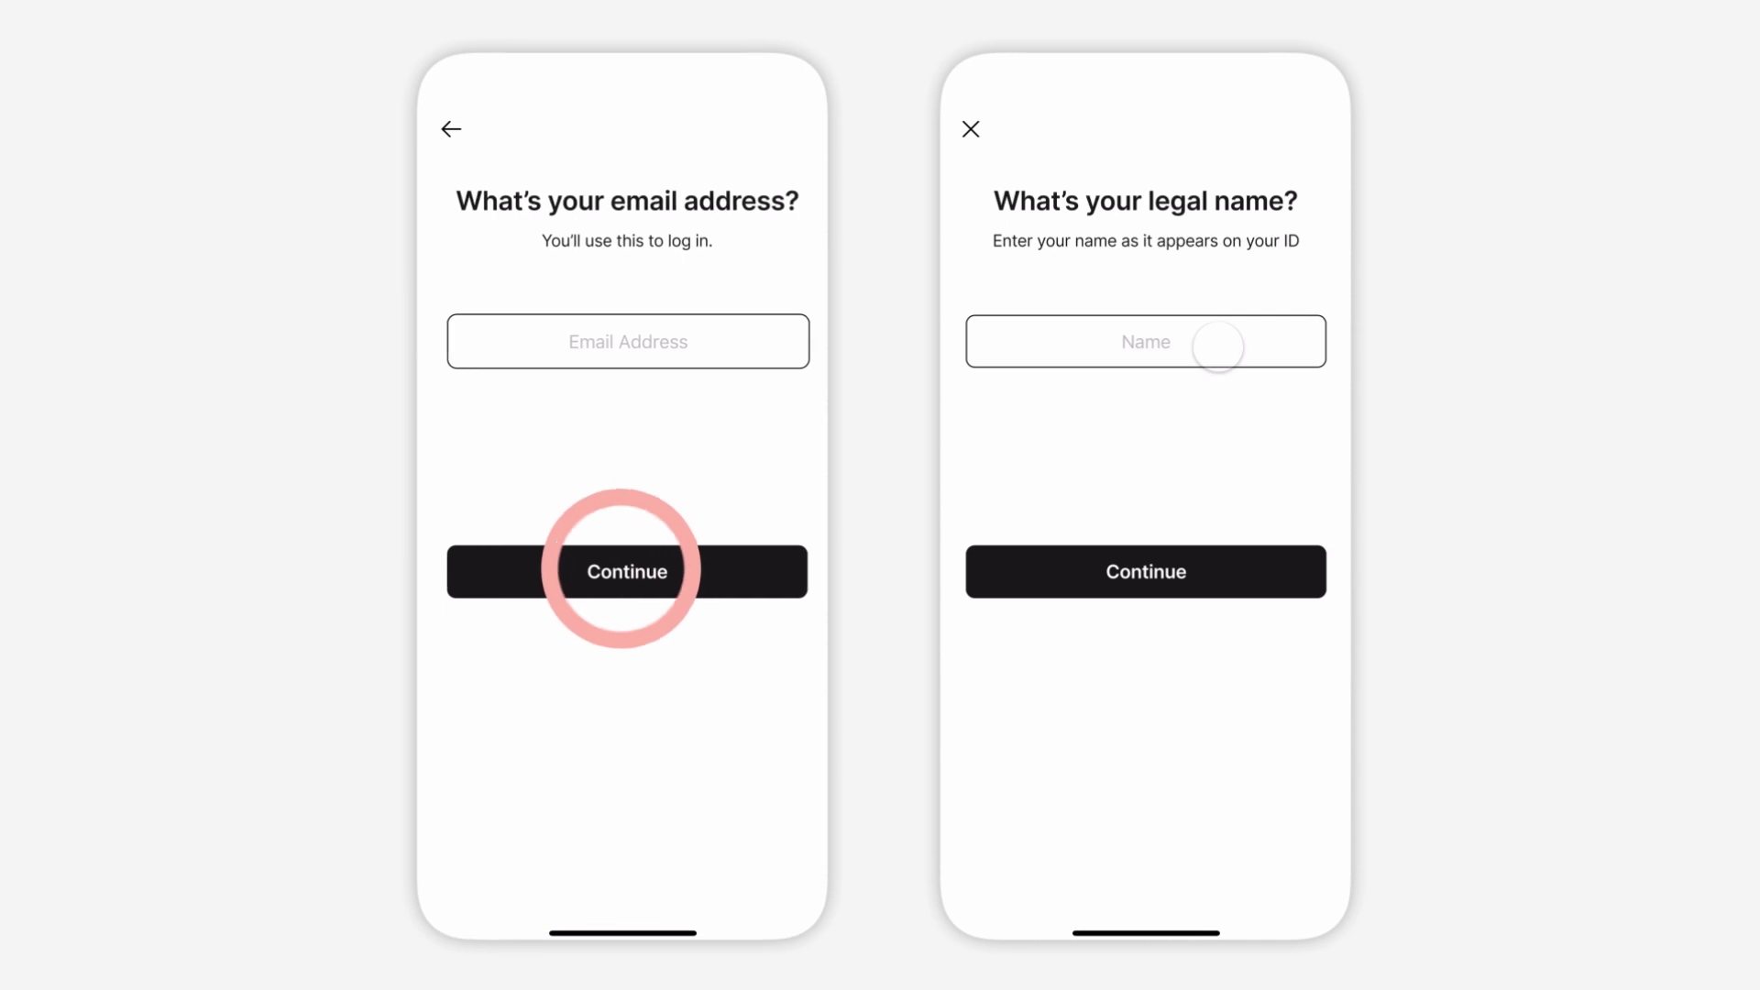
pyautogui.click(1214, 341)
pyautogui.write('Jeff')
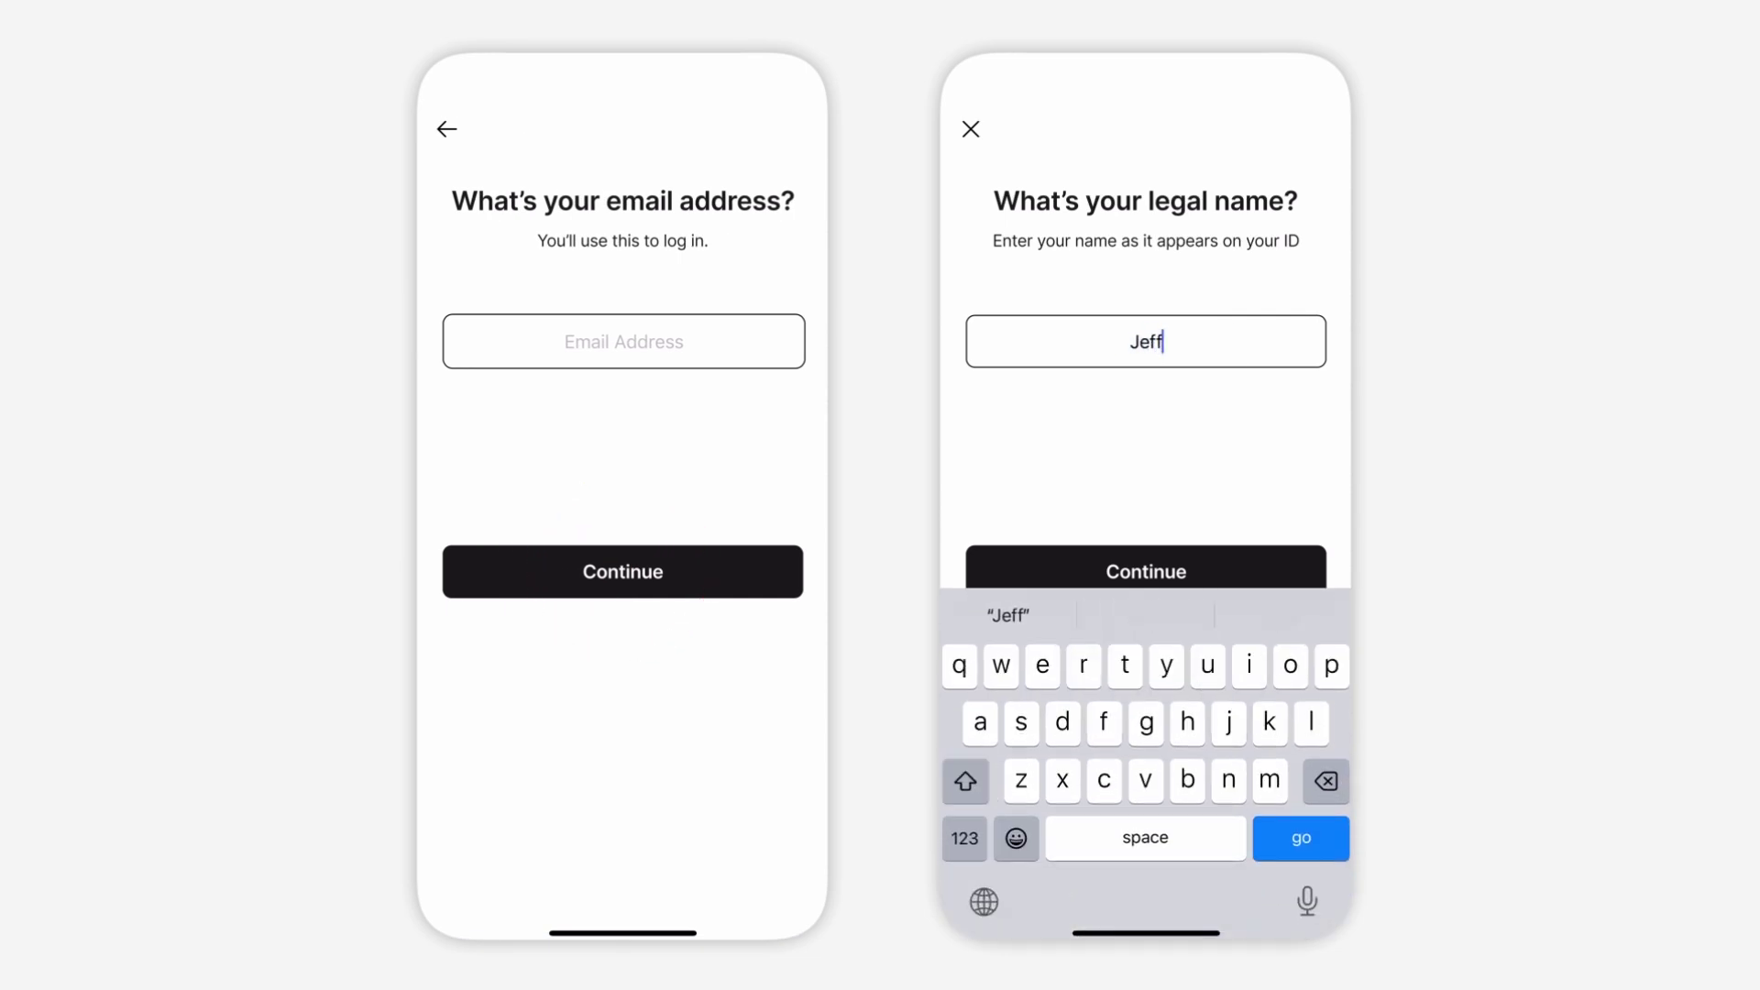
pyautogui.click(1301, 838)
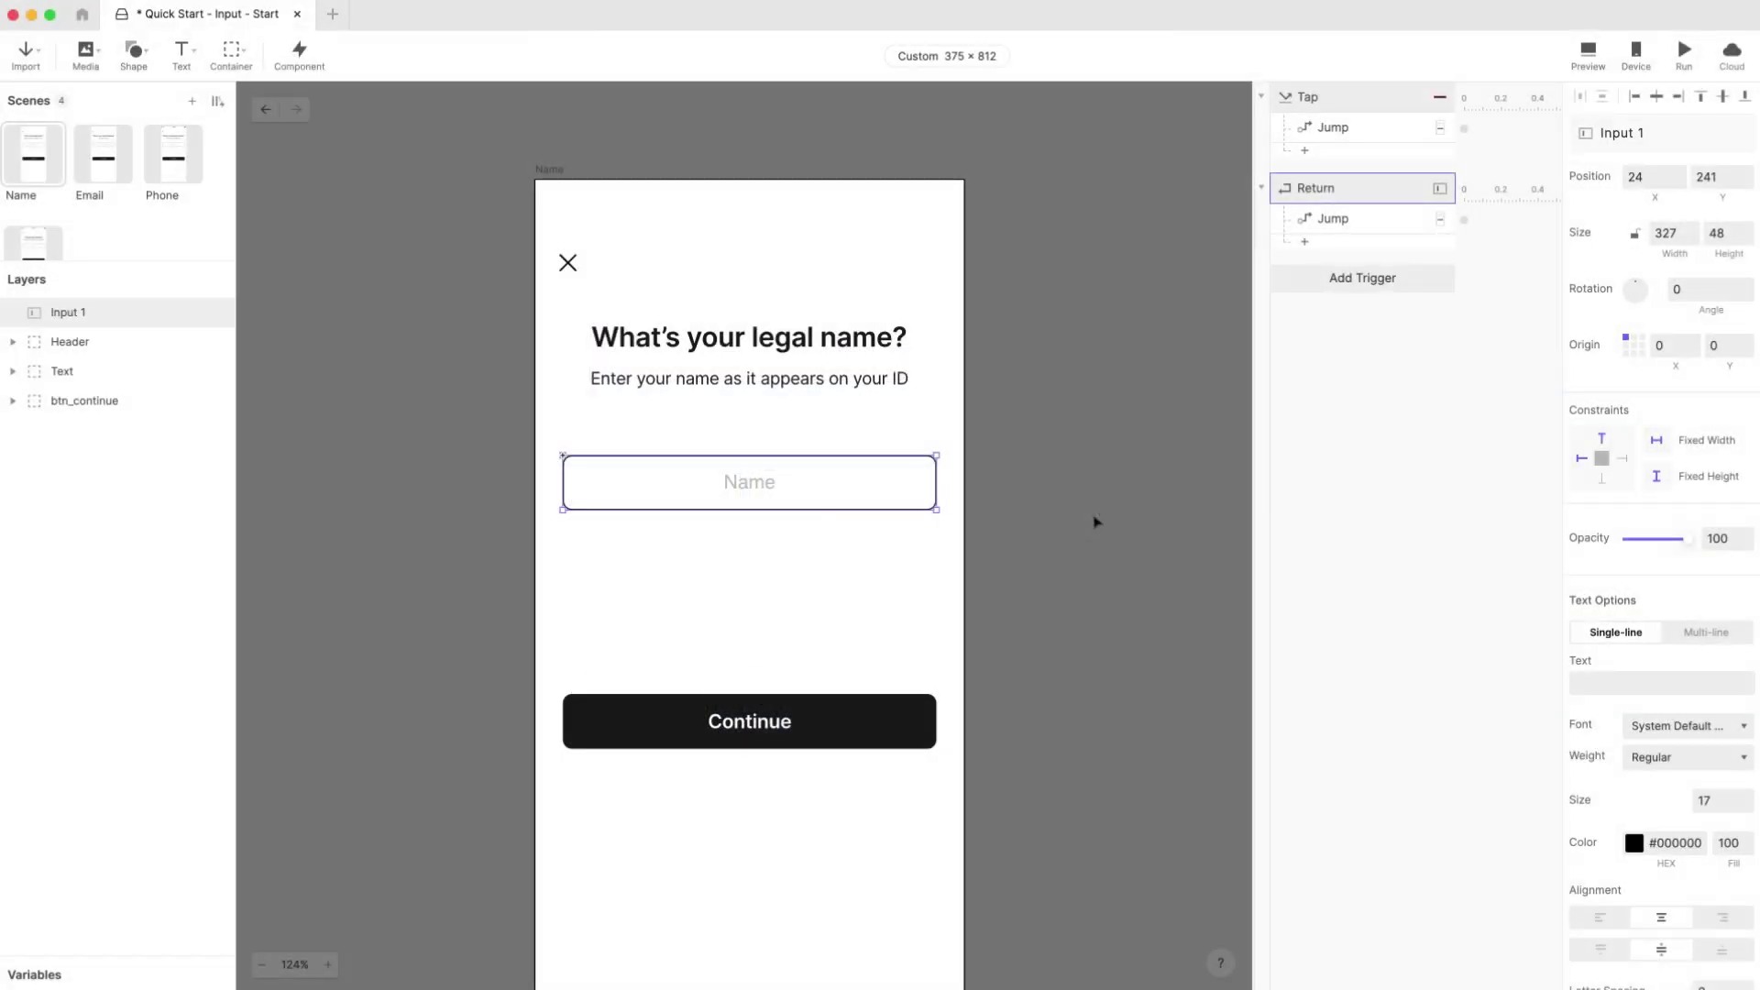
# Step: Set Input 1's keyboard return key to Next instead of Go
pyautogui.click(1091, 519)
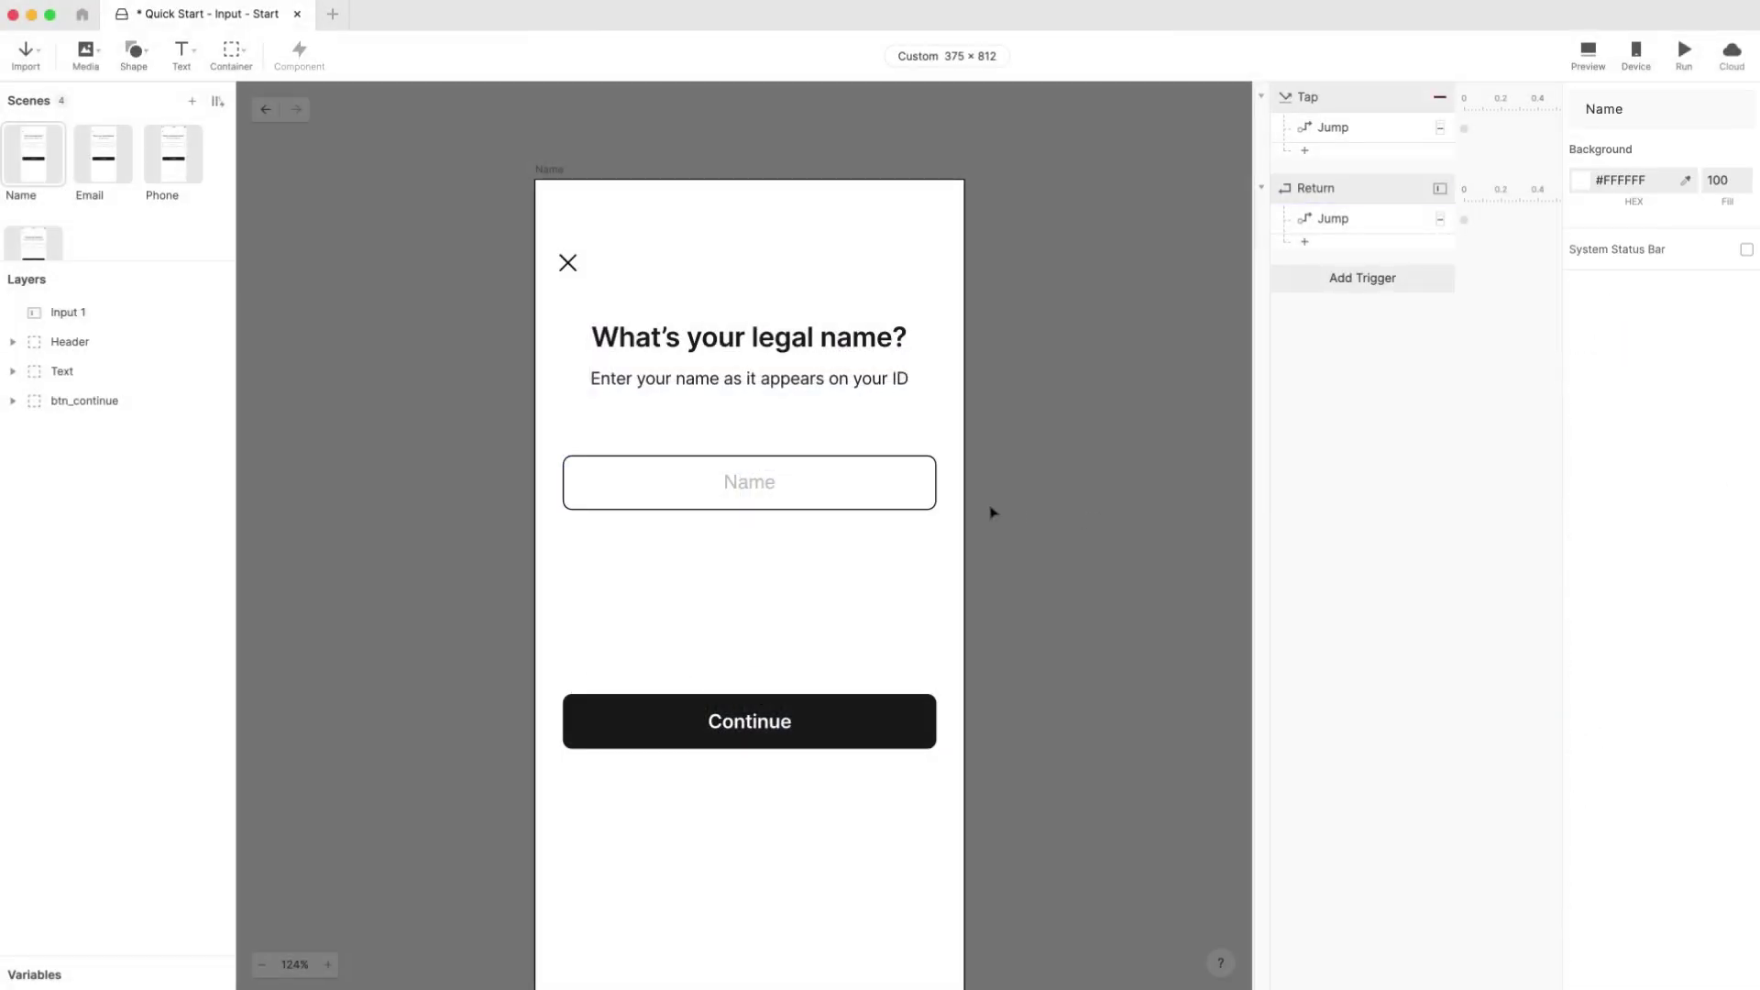
pyautogui.click(921, 503)
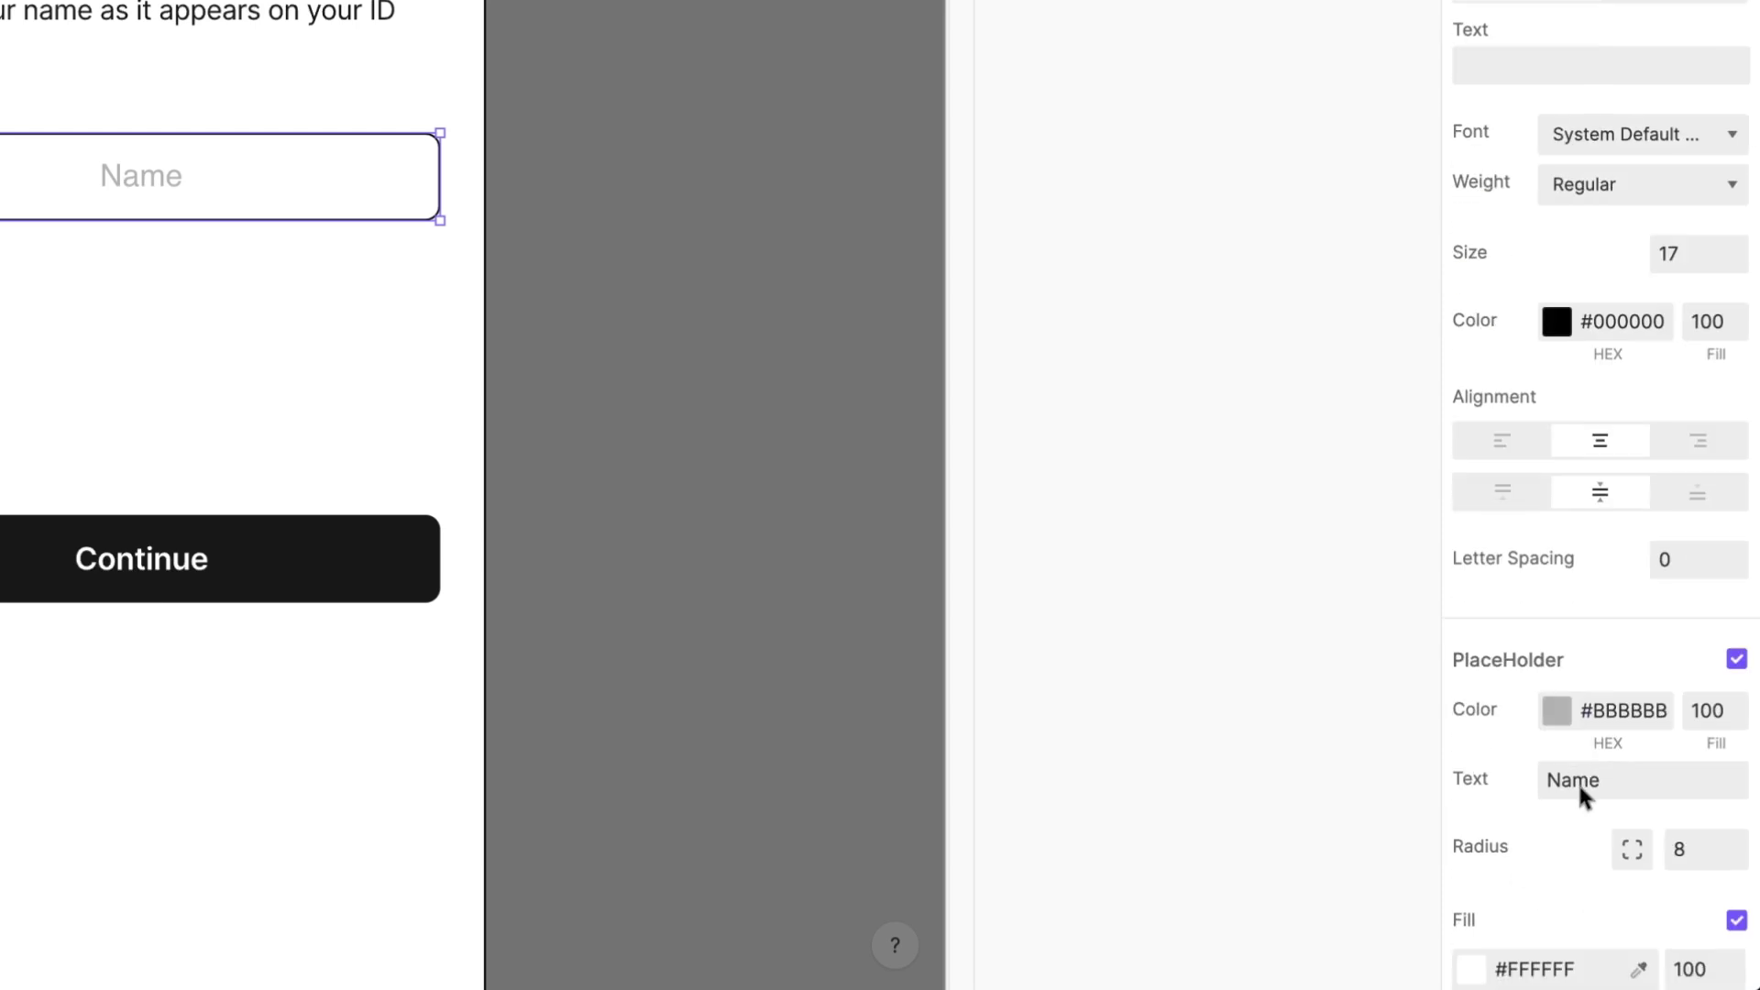
pyautogui.scroll(-10, 1577, 781)
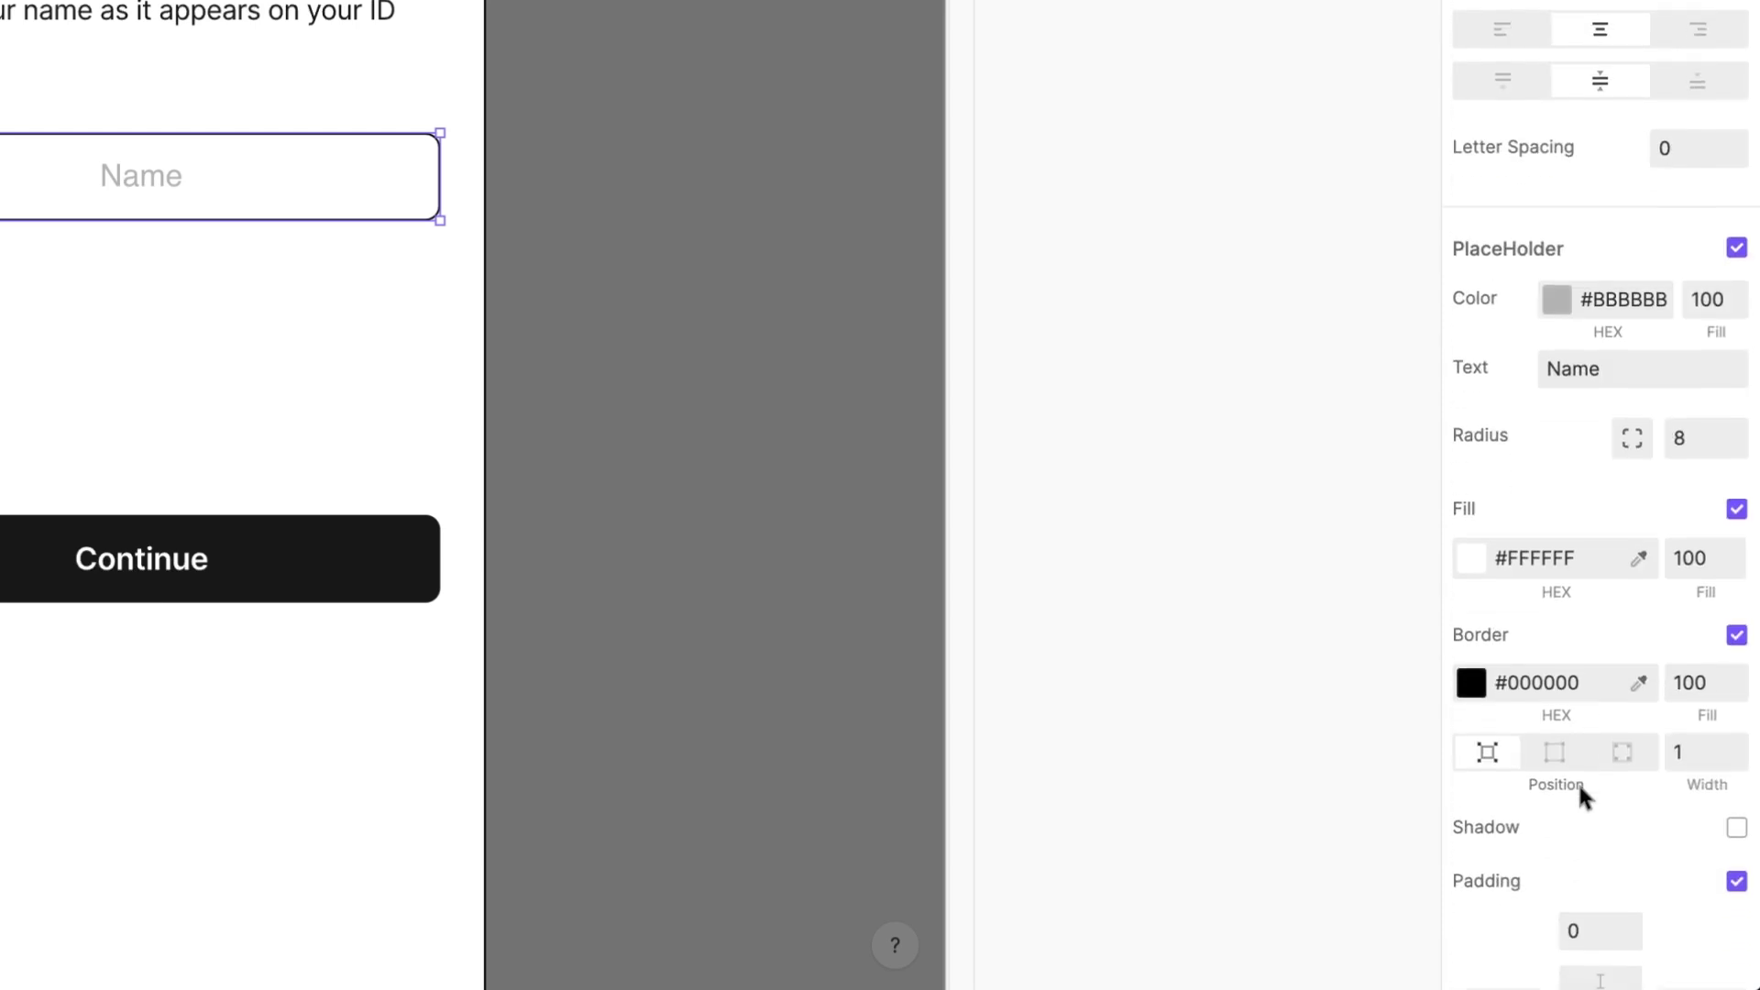
pyautogui.click(1647, 513)
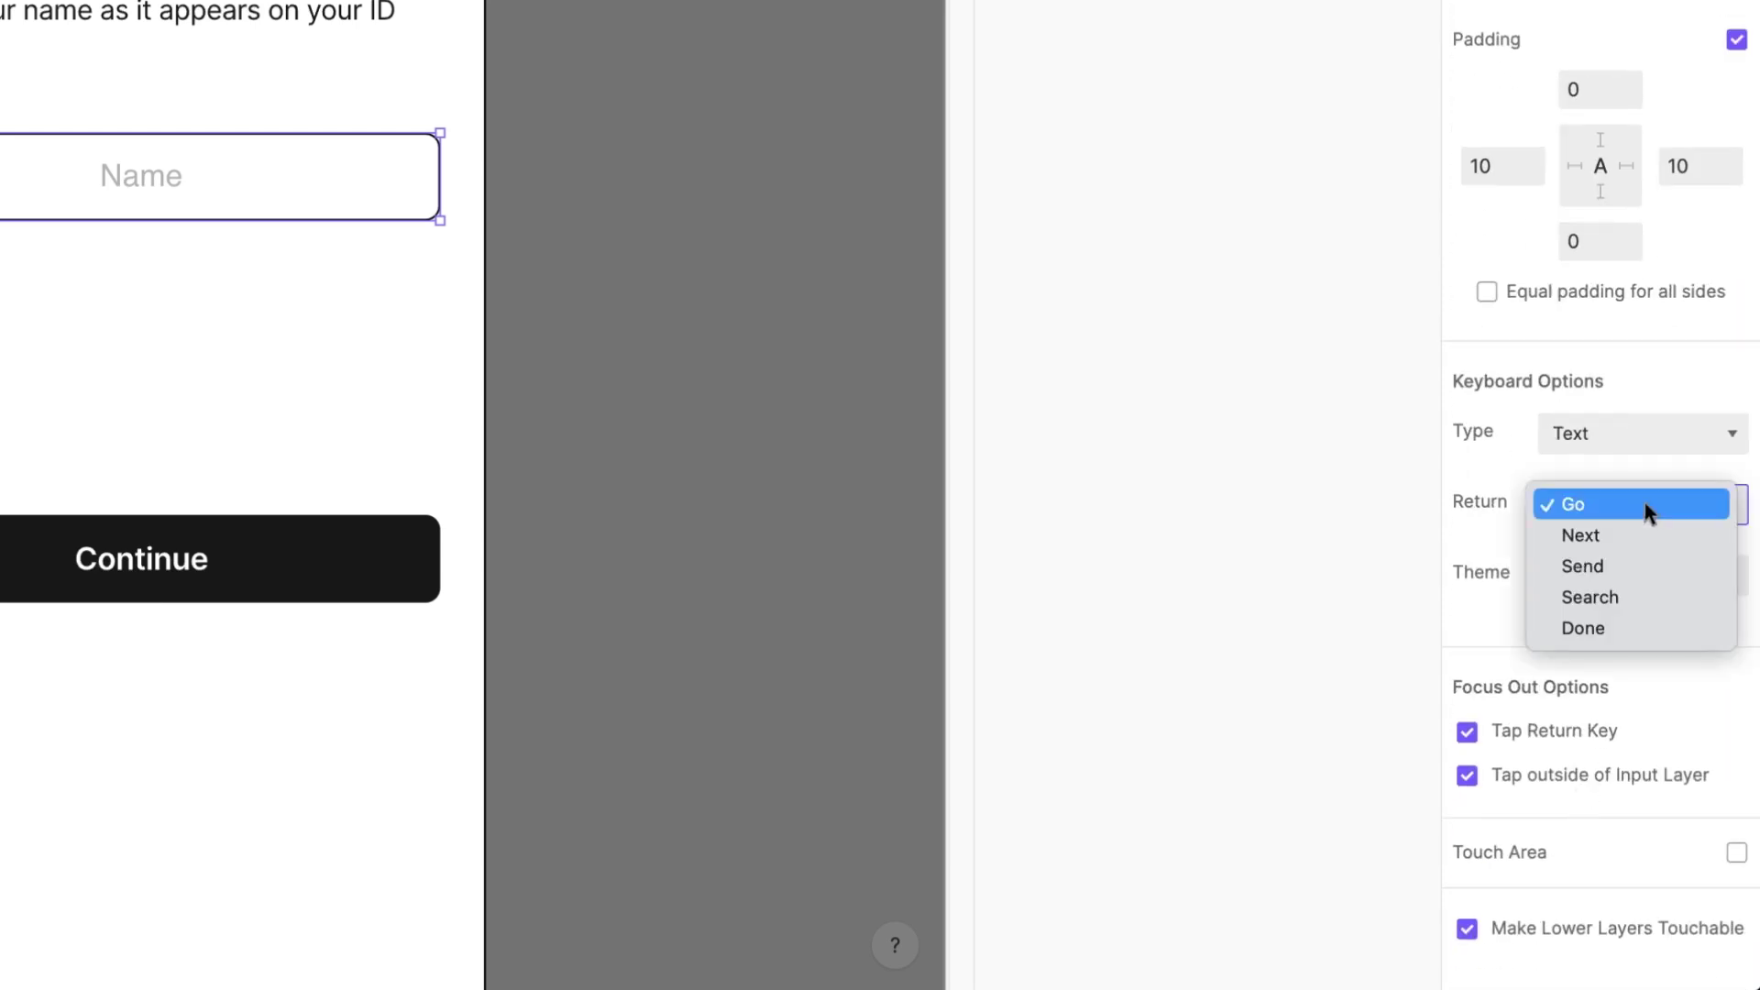
pyautogui.click(1641, 532)
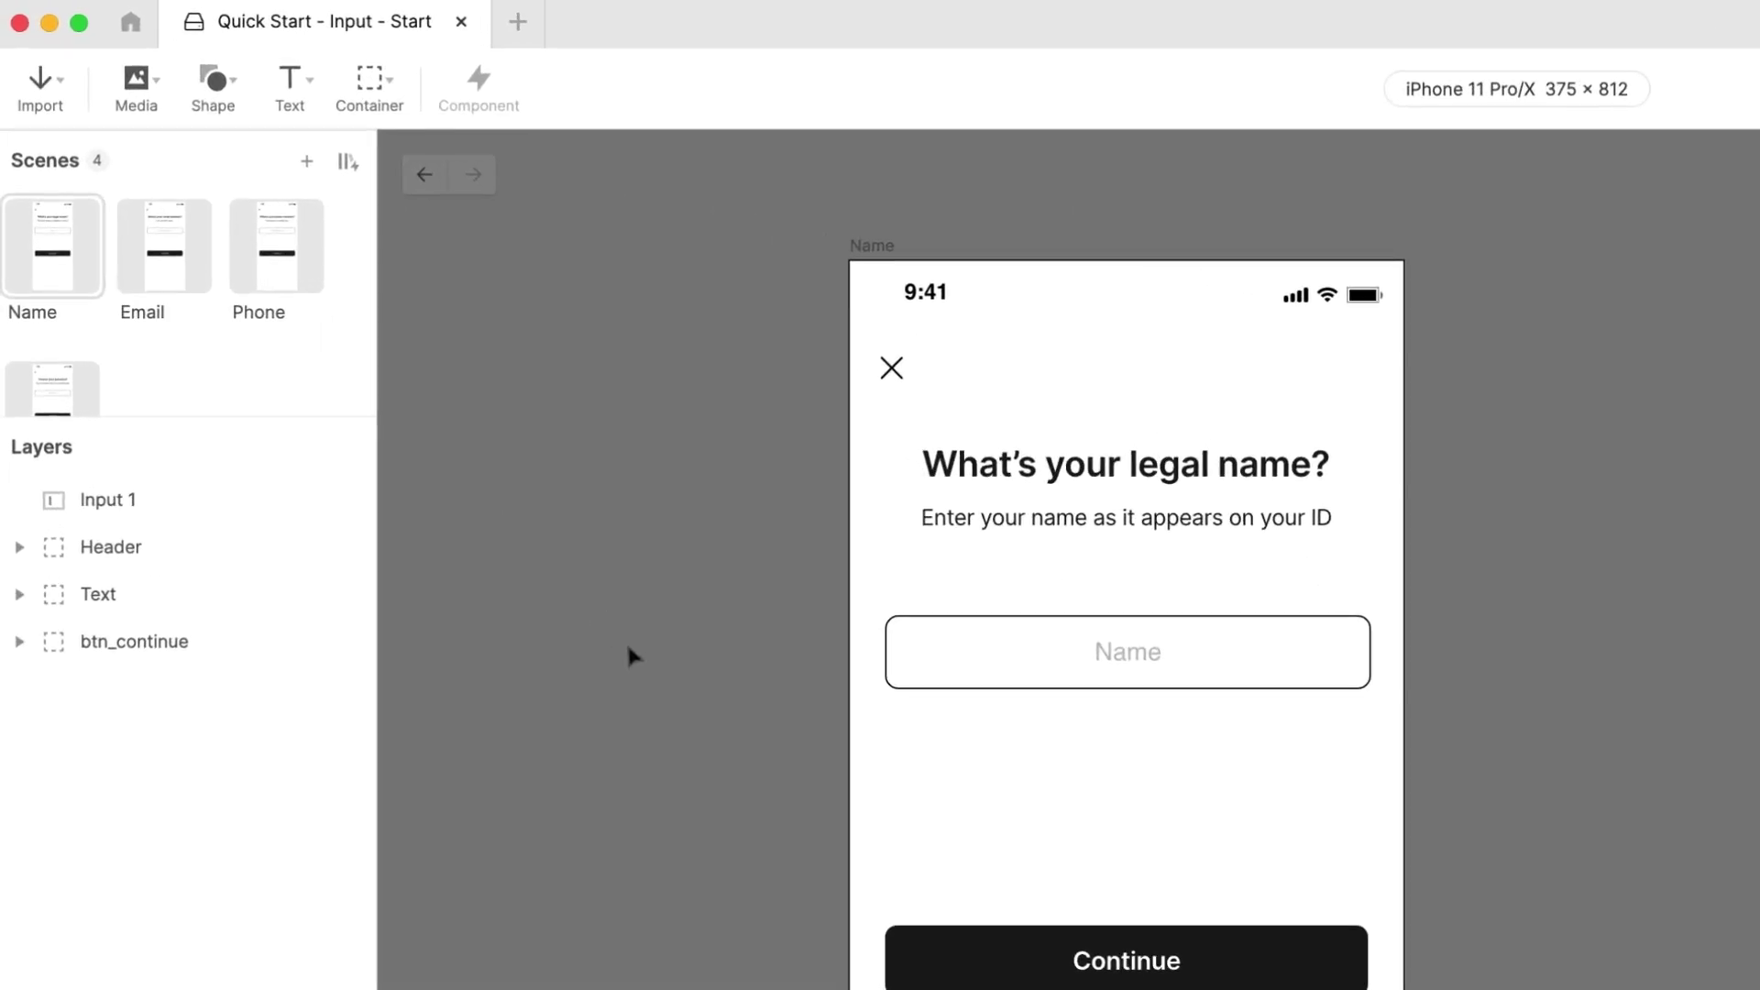
# Step: Switch to the Email scene and type an email address into its field in the preview
pyautogui.click(182, 266)
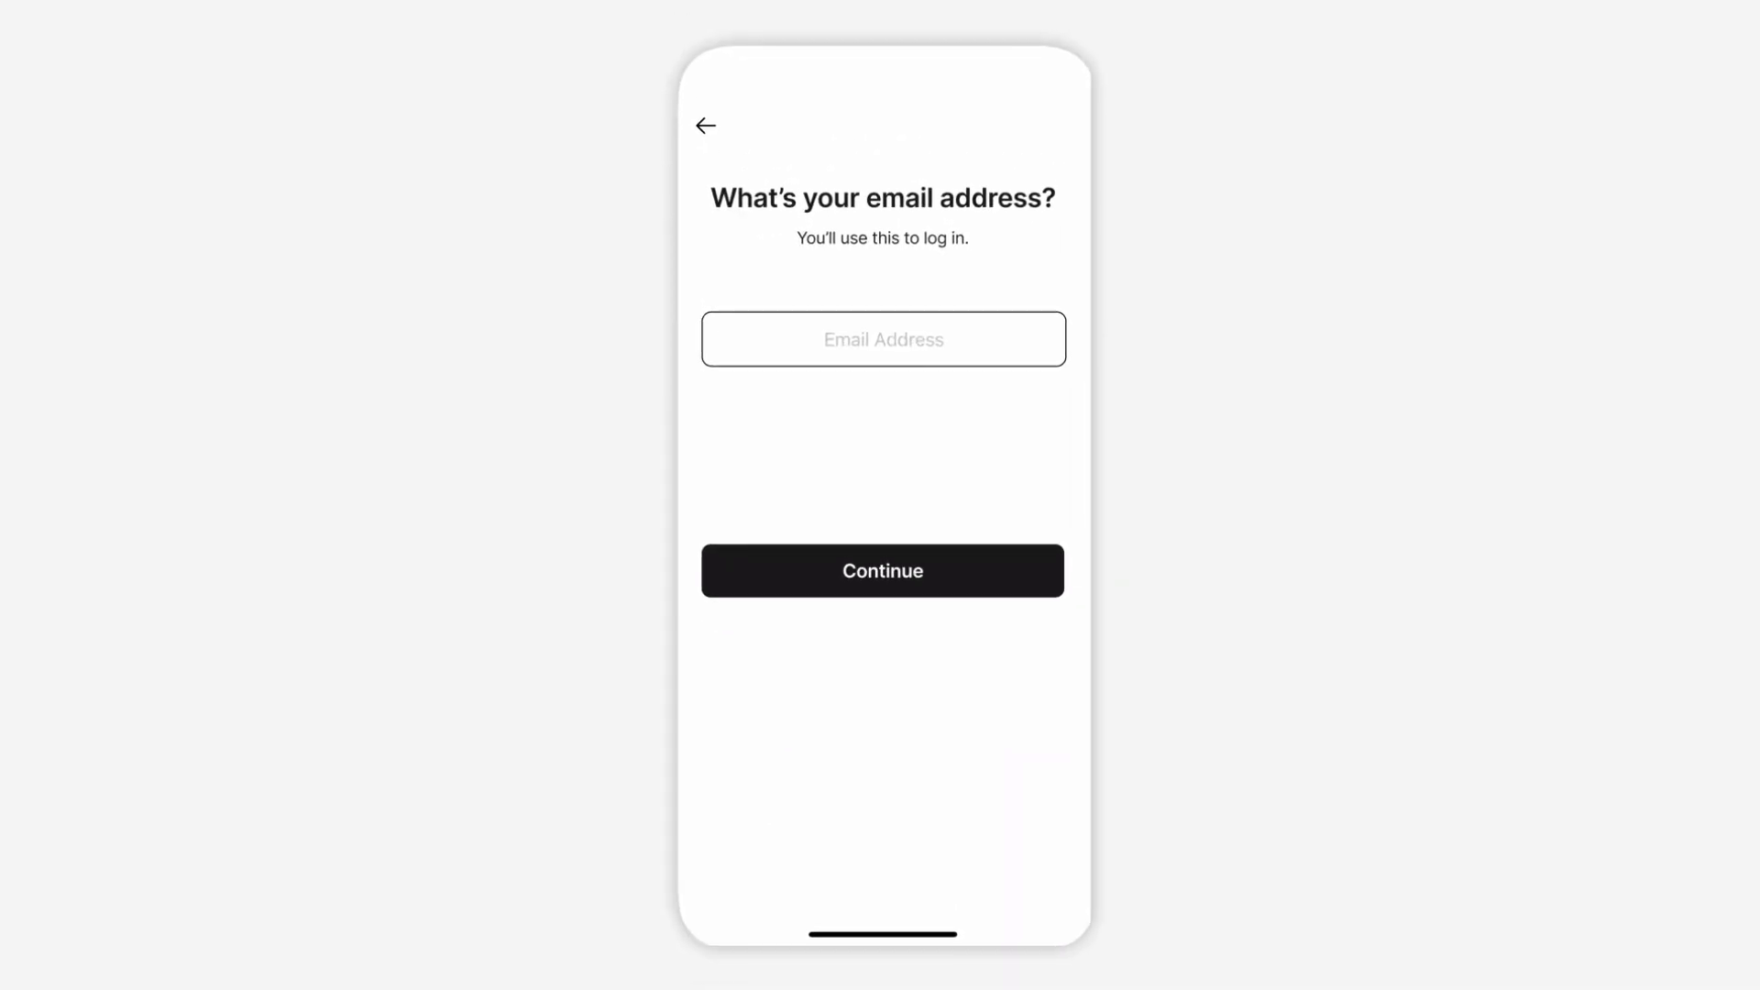
pyautogui.click(884, 339)
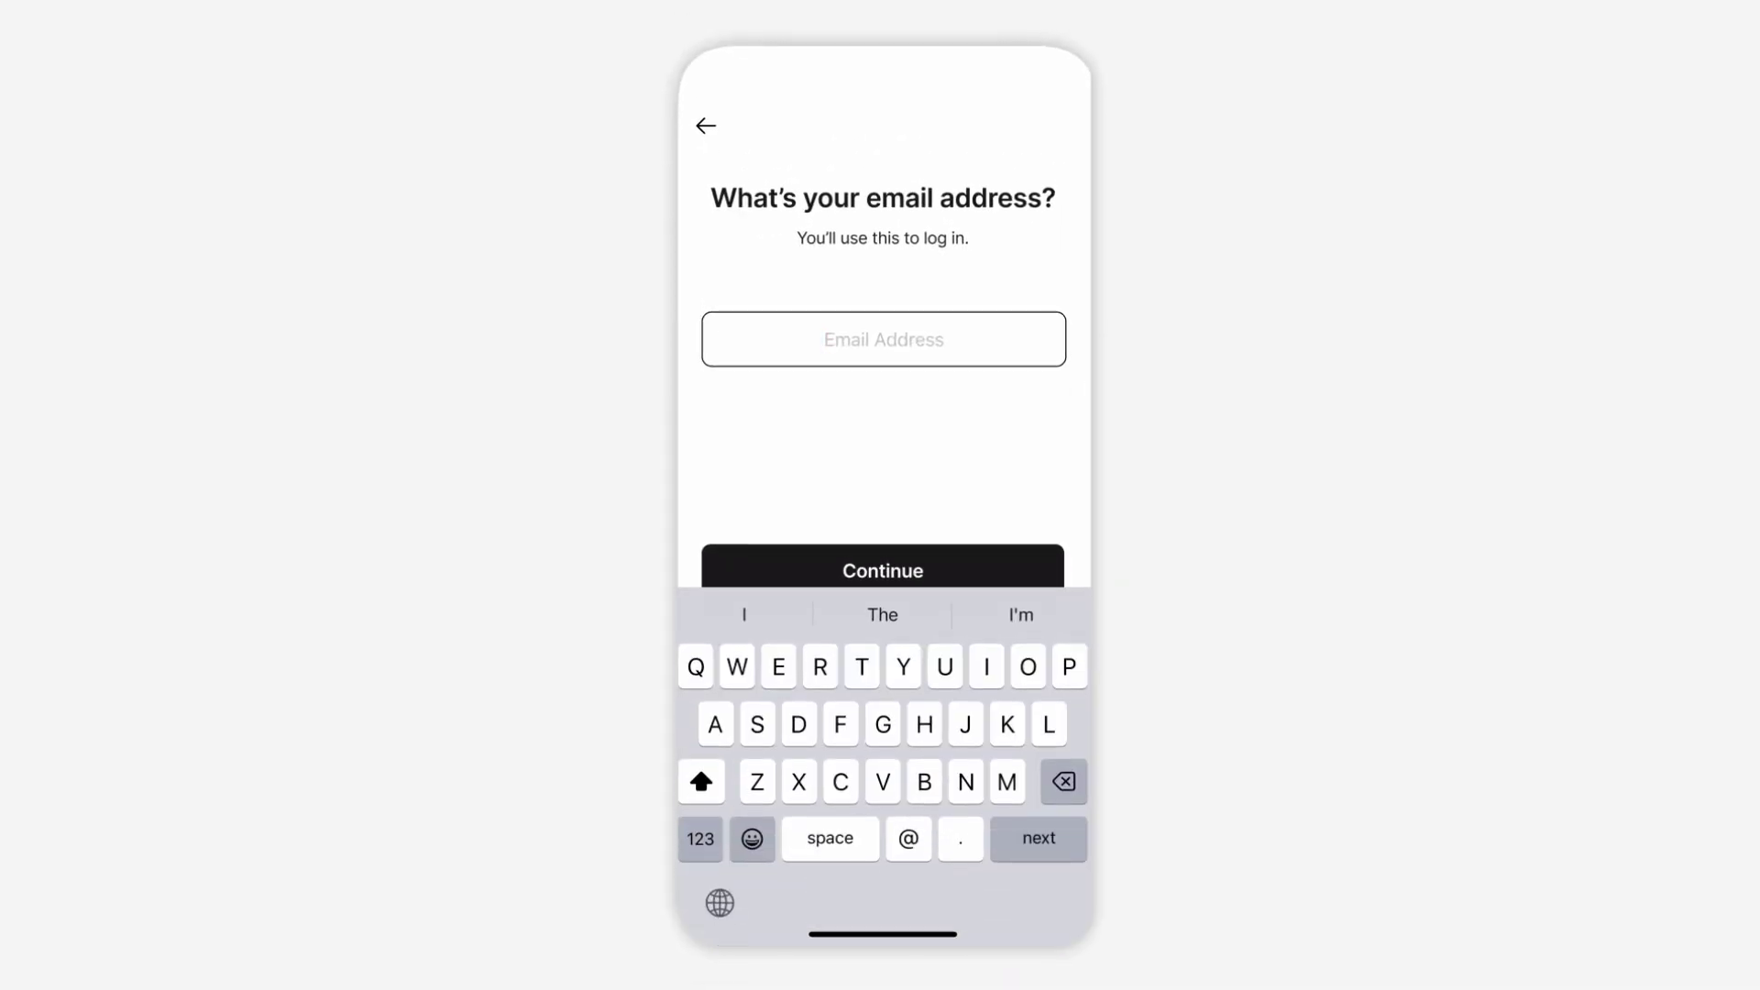
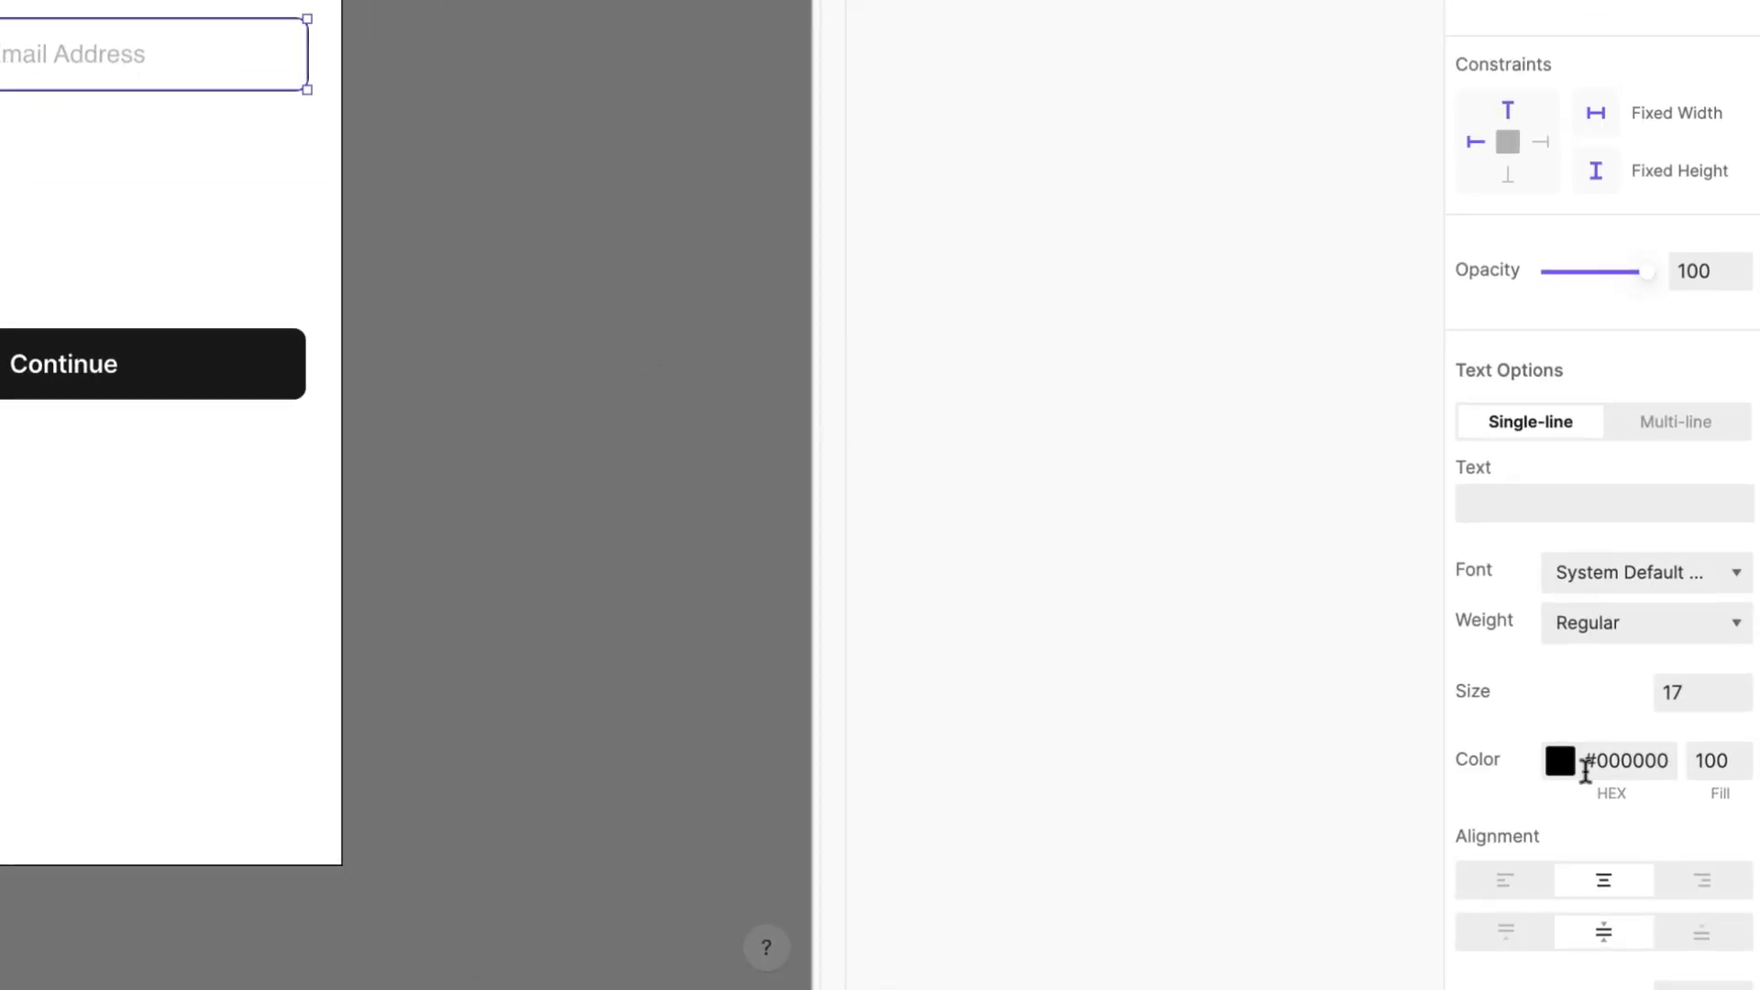
# Step: Set the Email Address input's keyboard type to Email
pyautogui.scroll(-10, 1585, 773)
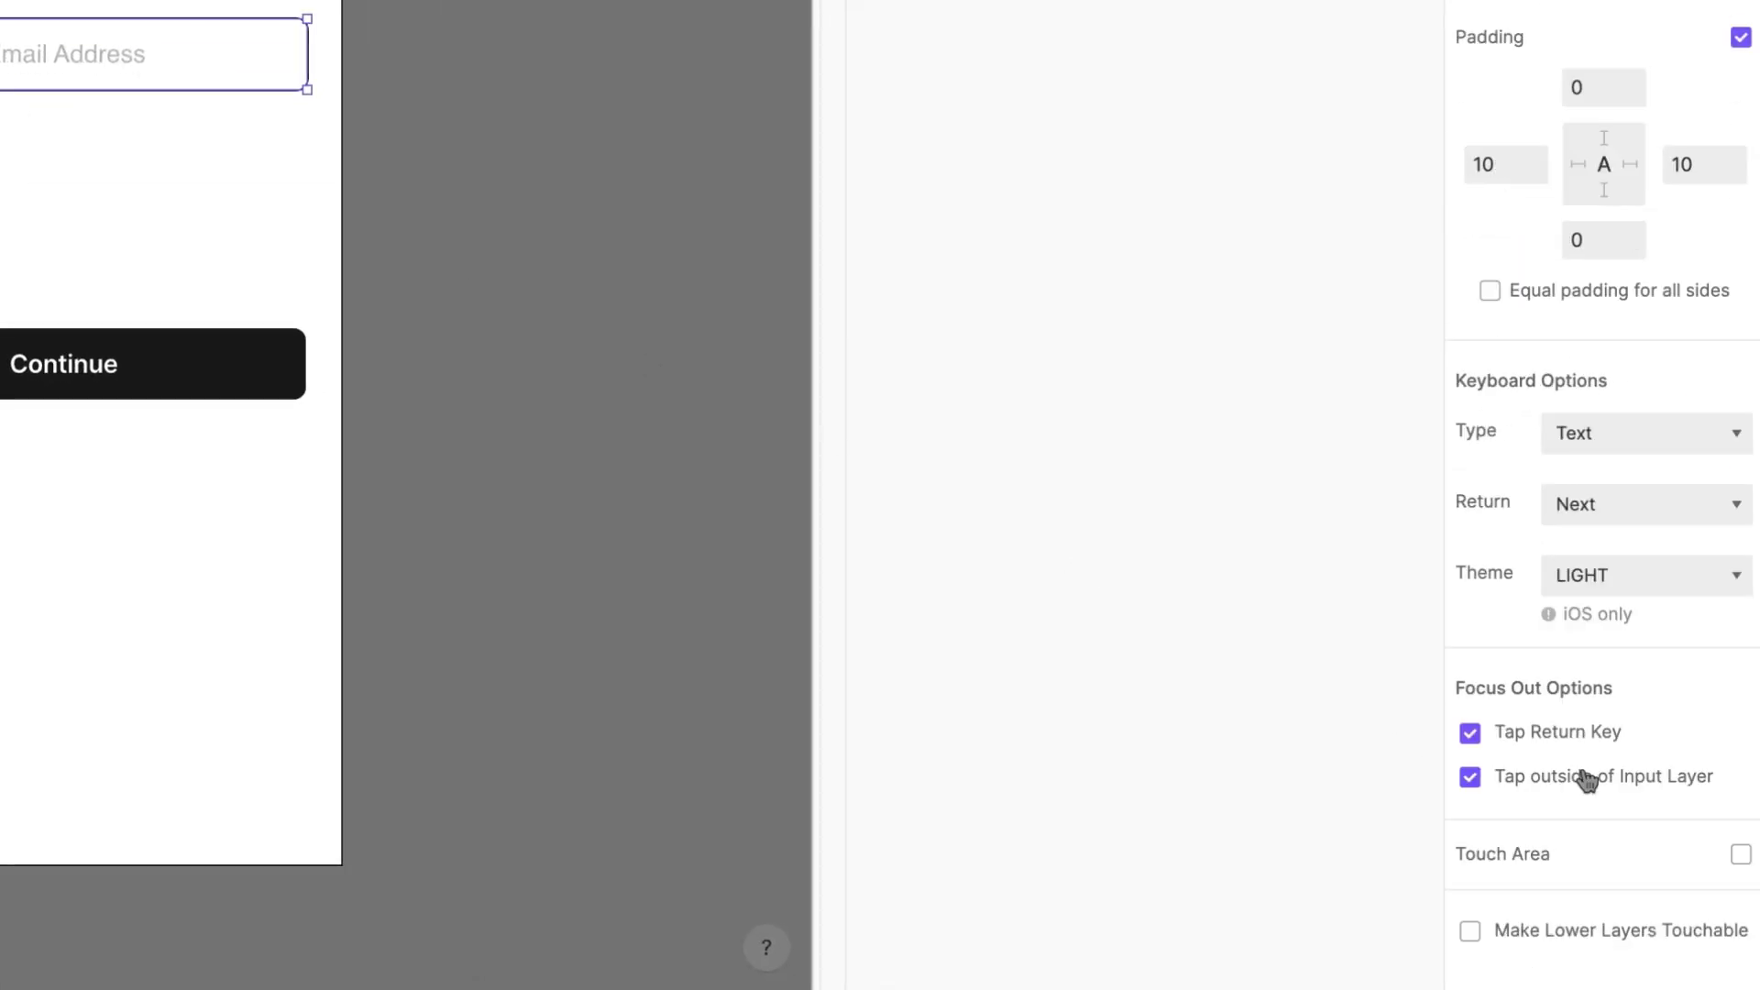
pyautogui.click(1654, 436)
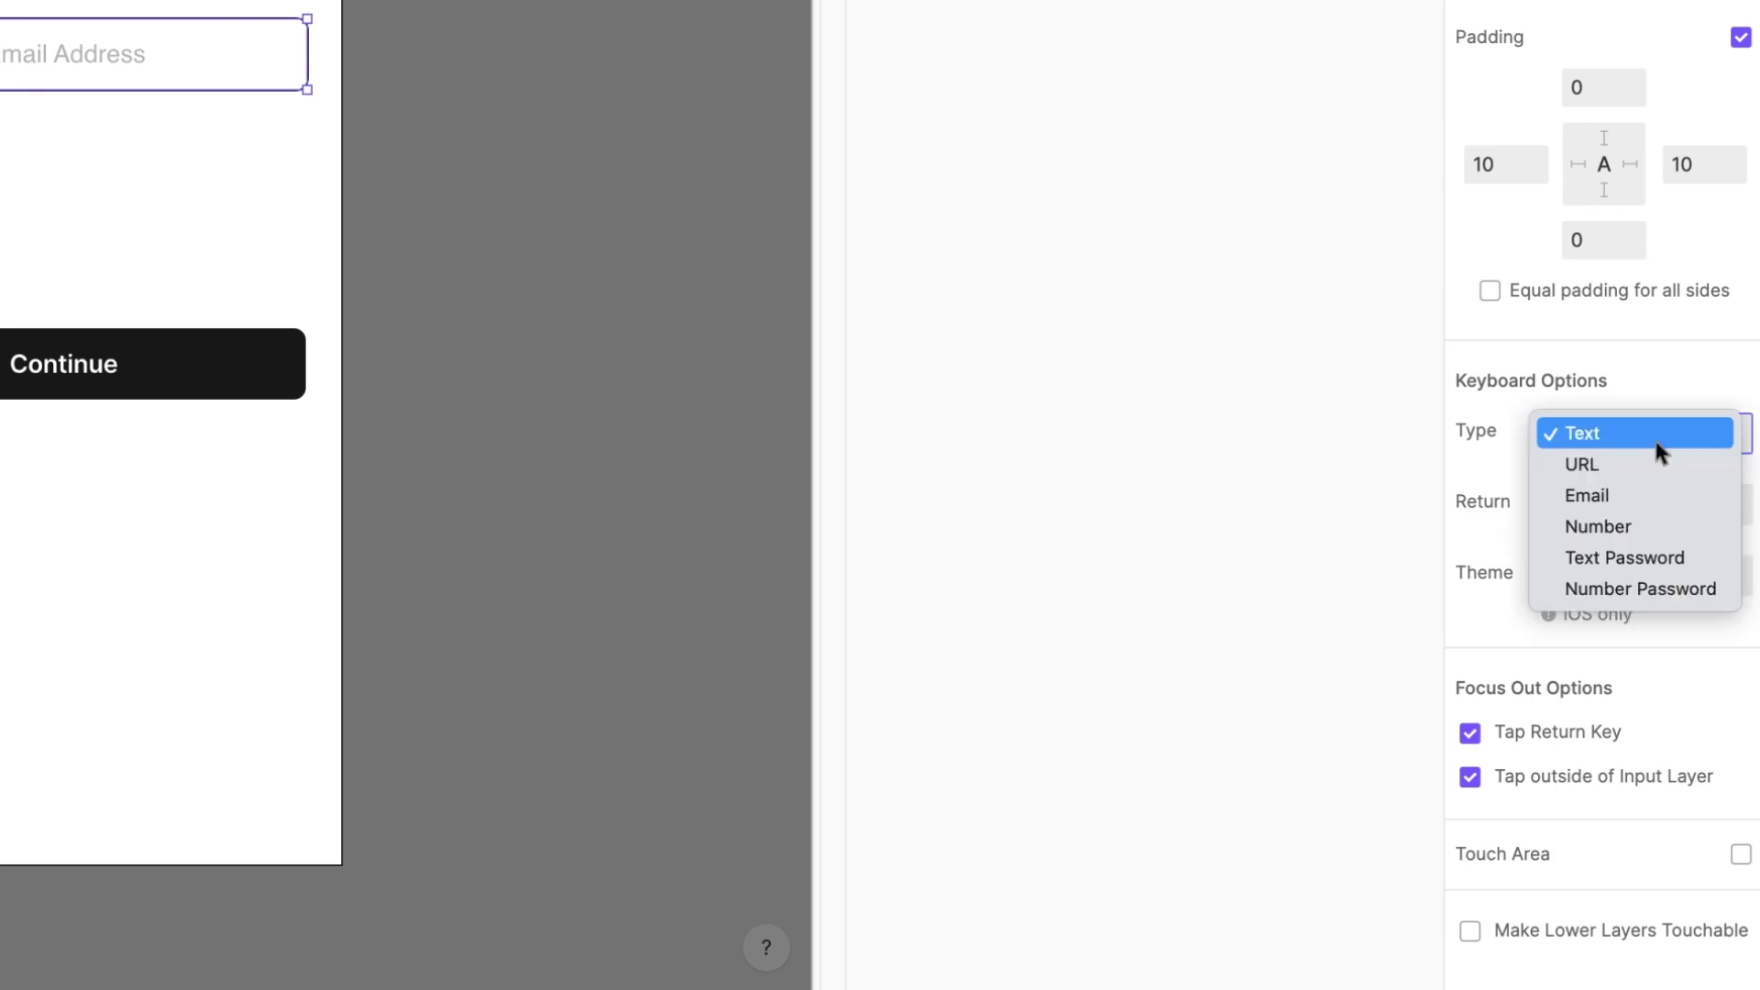
pyautogui.click(1661, 496)
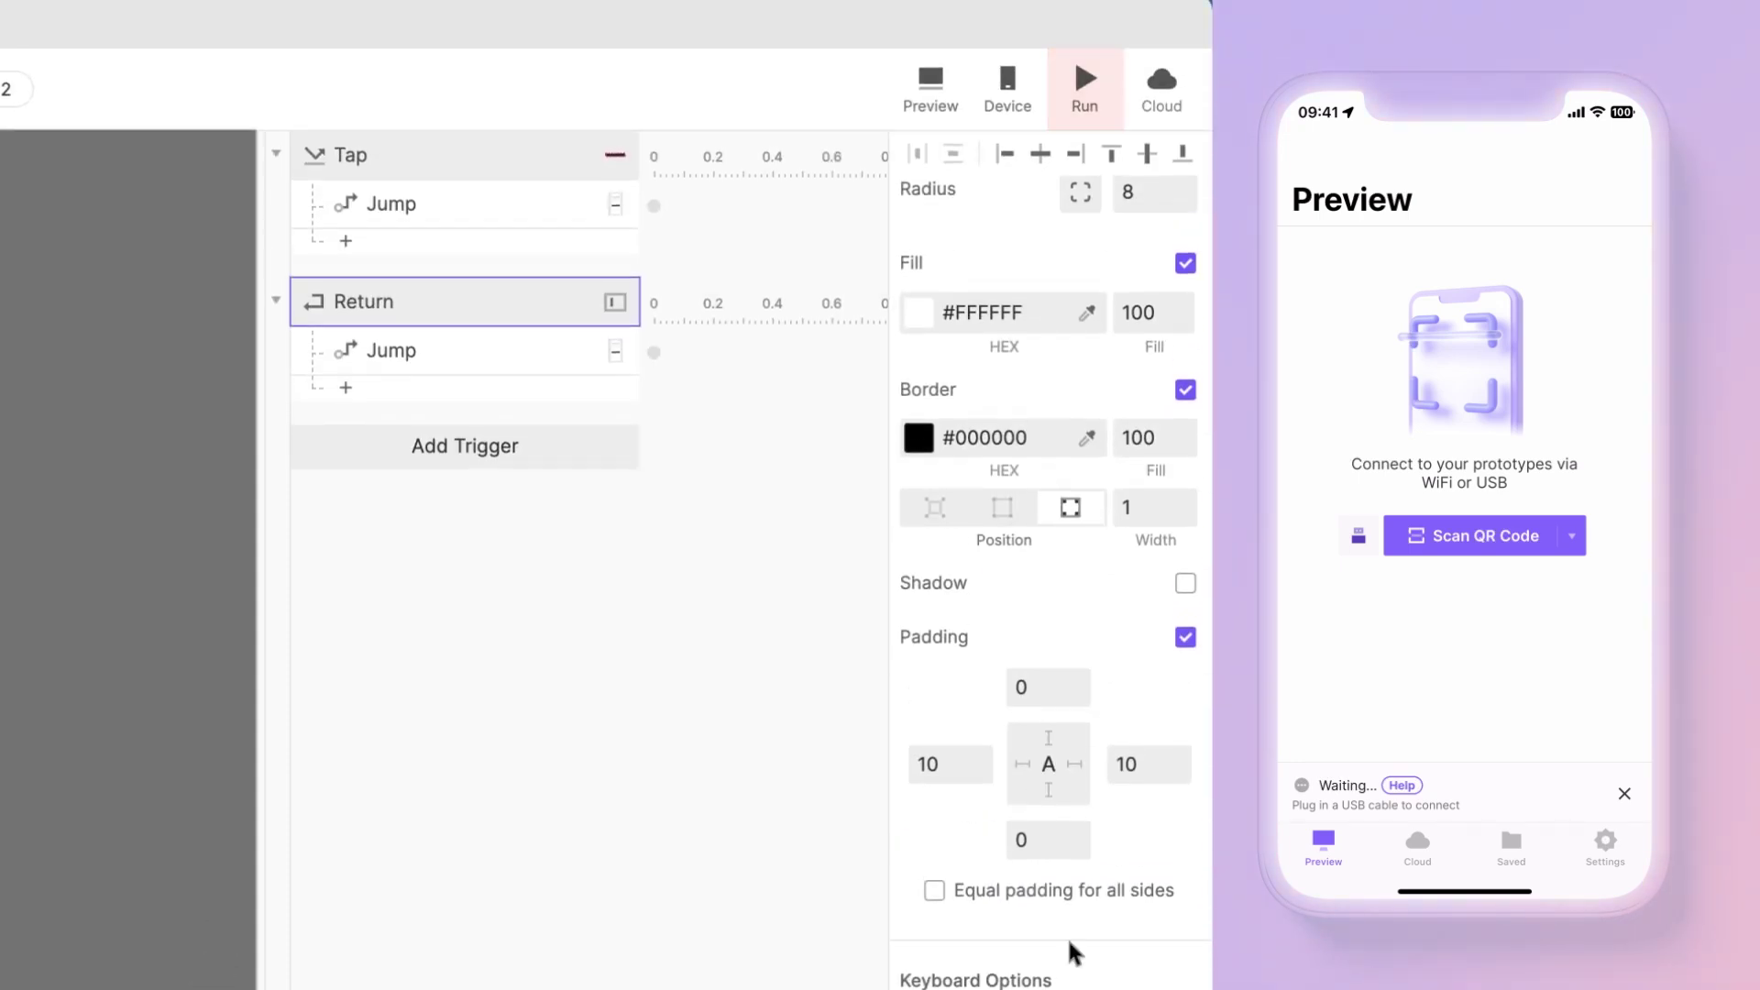
# Step: Run the preview and type a test email address into the Email Address field
pyautogui.click(1086, 84)
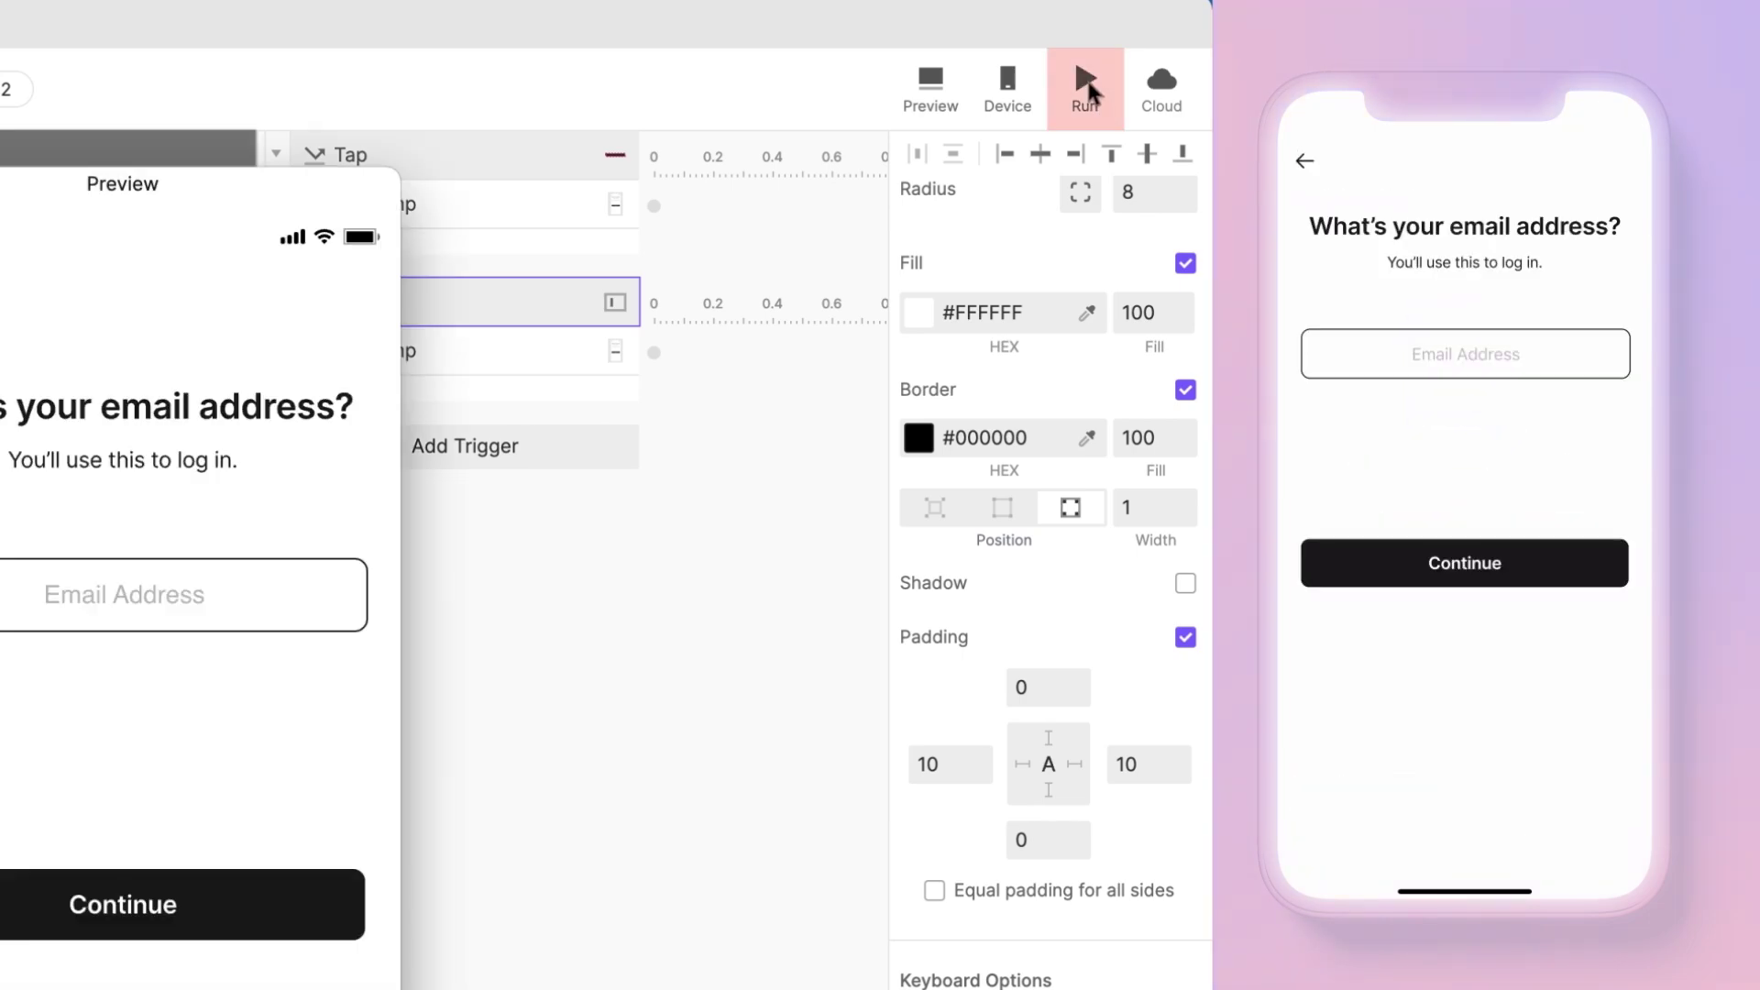
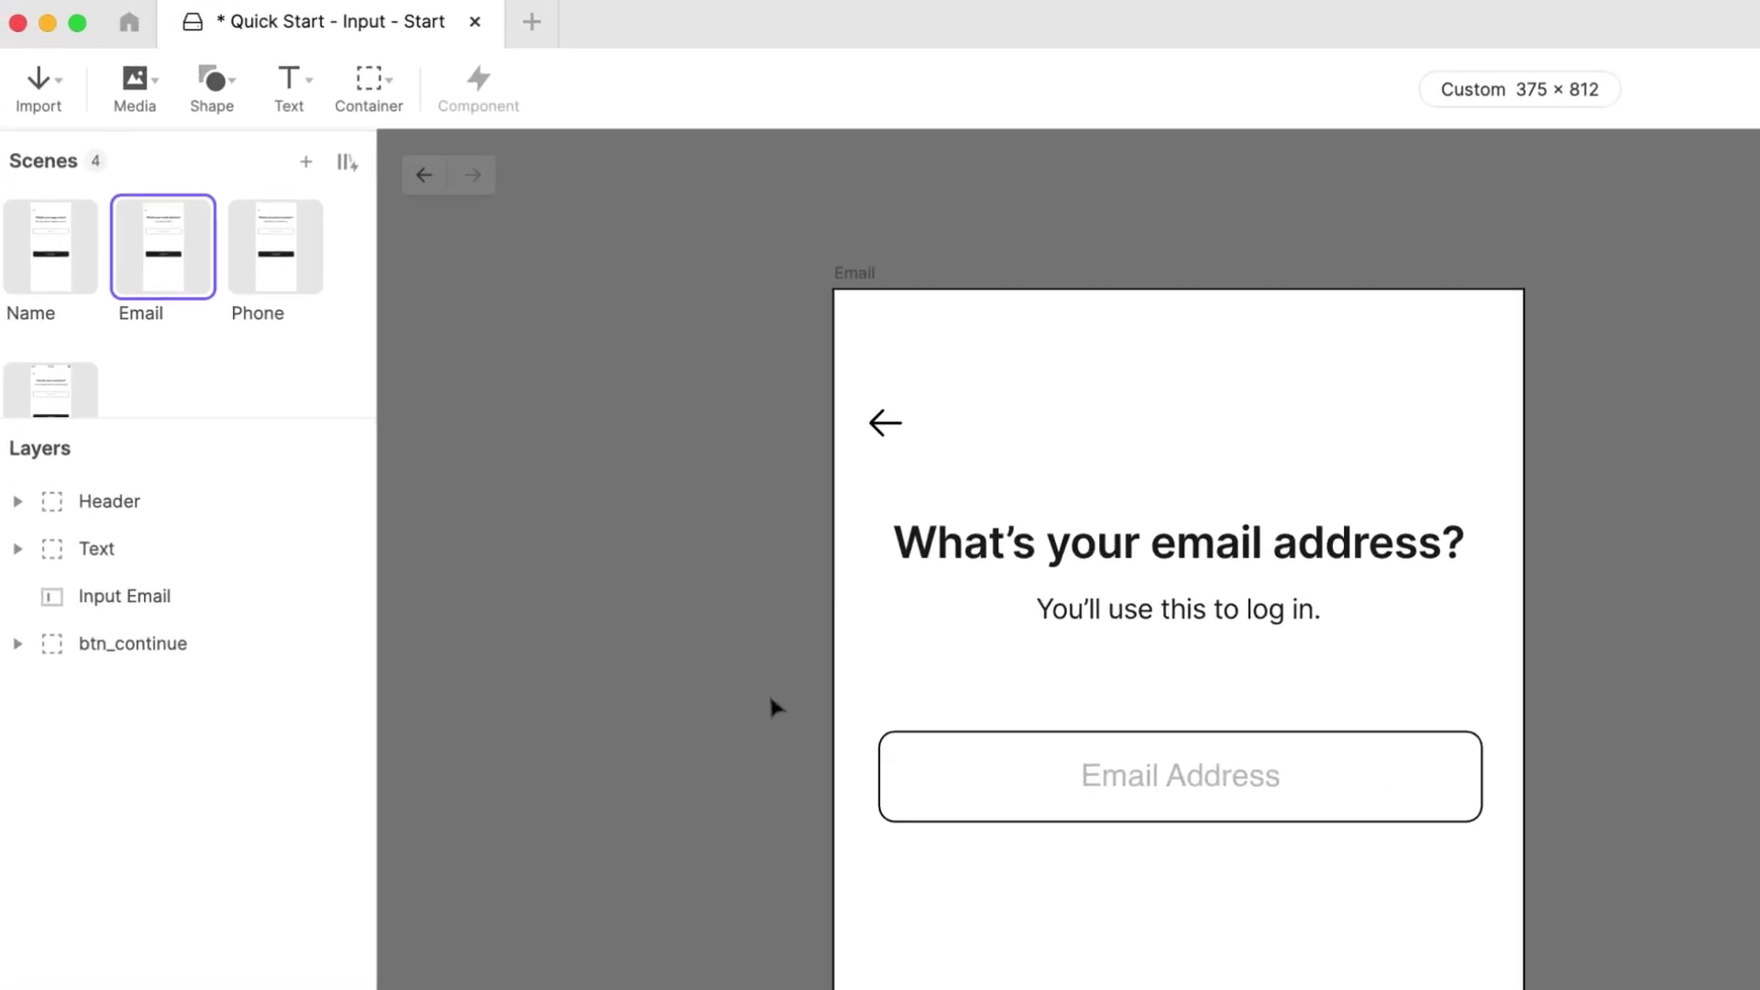
# Step: Set Input Phone on the Phone scene to the Number keyboard, then preview it by typing 123456789
pyautogui.click(300, 263)
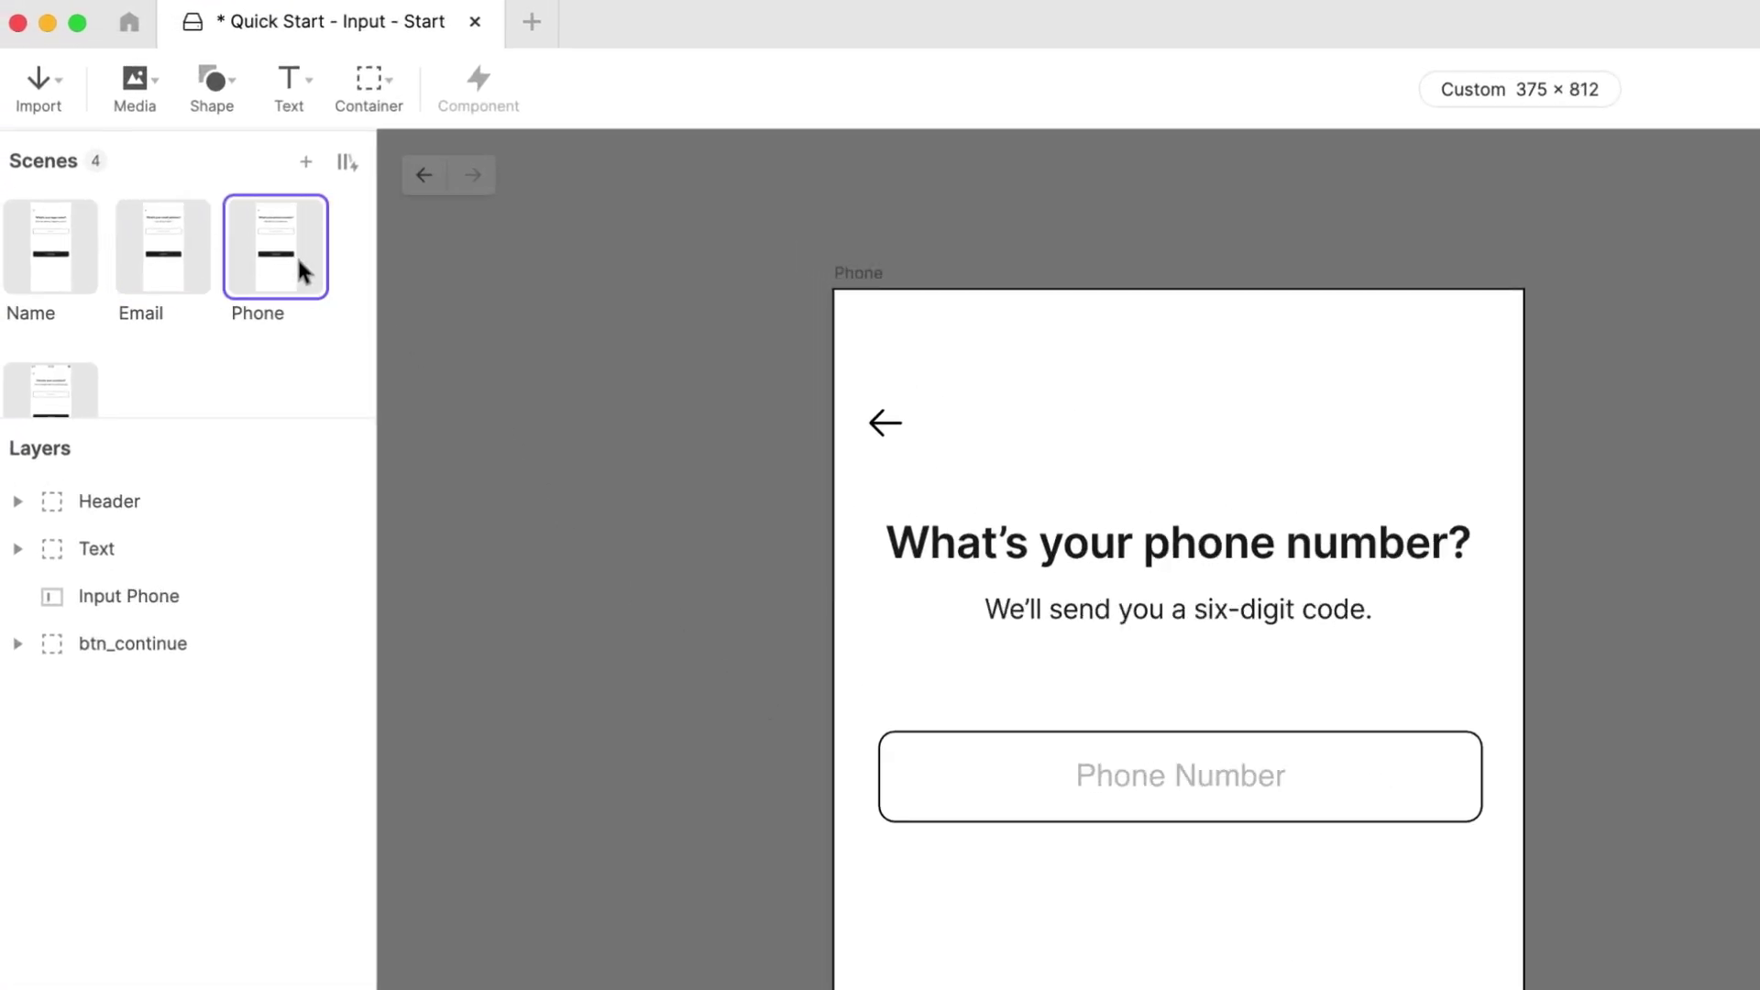
pyautogui.click(1027, 775)
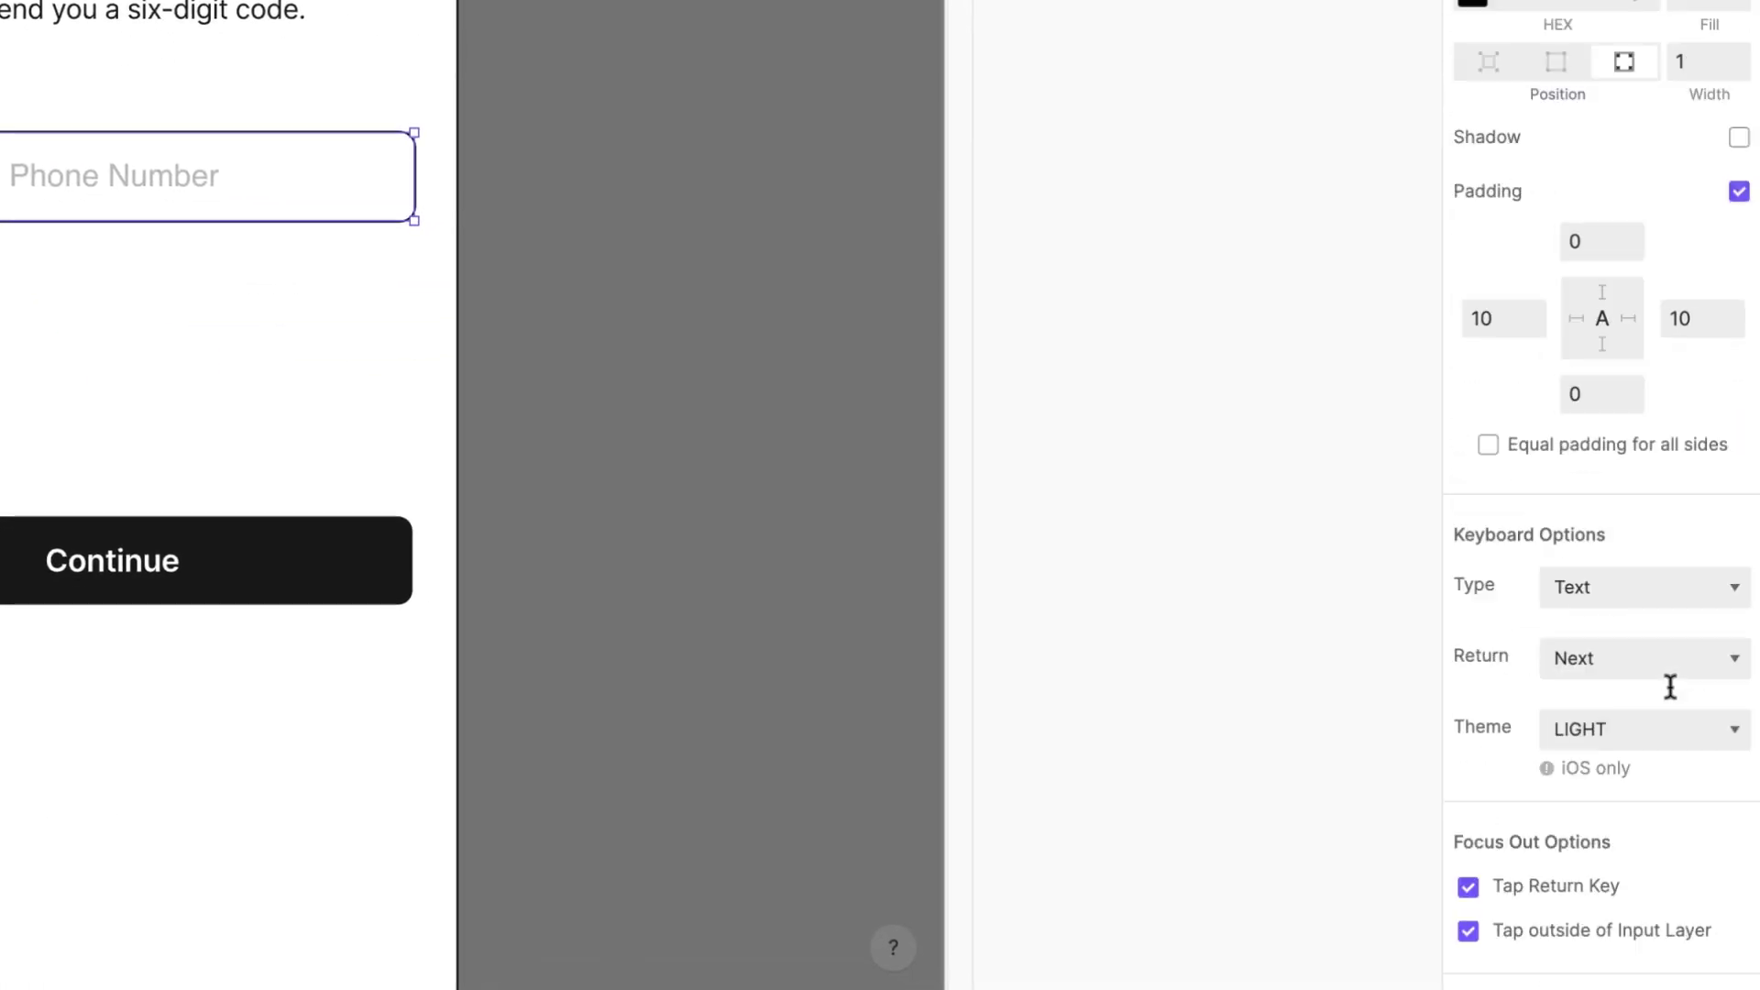
pyautogui.scroll(-3, 1759, 989)
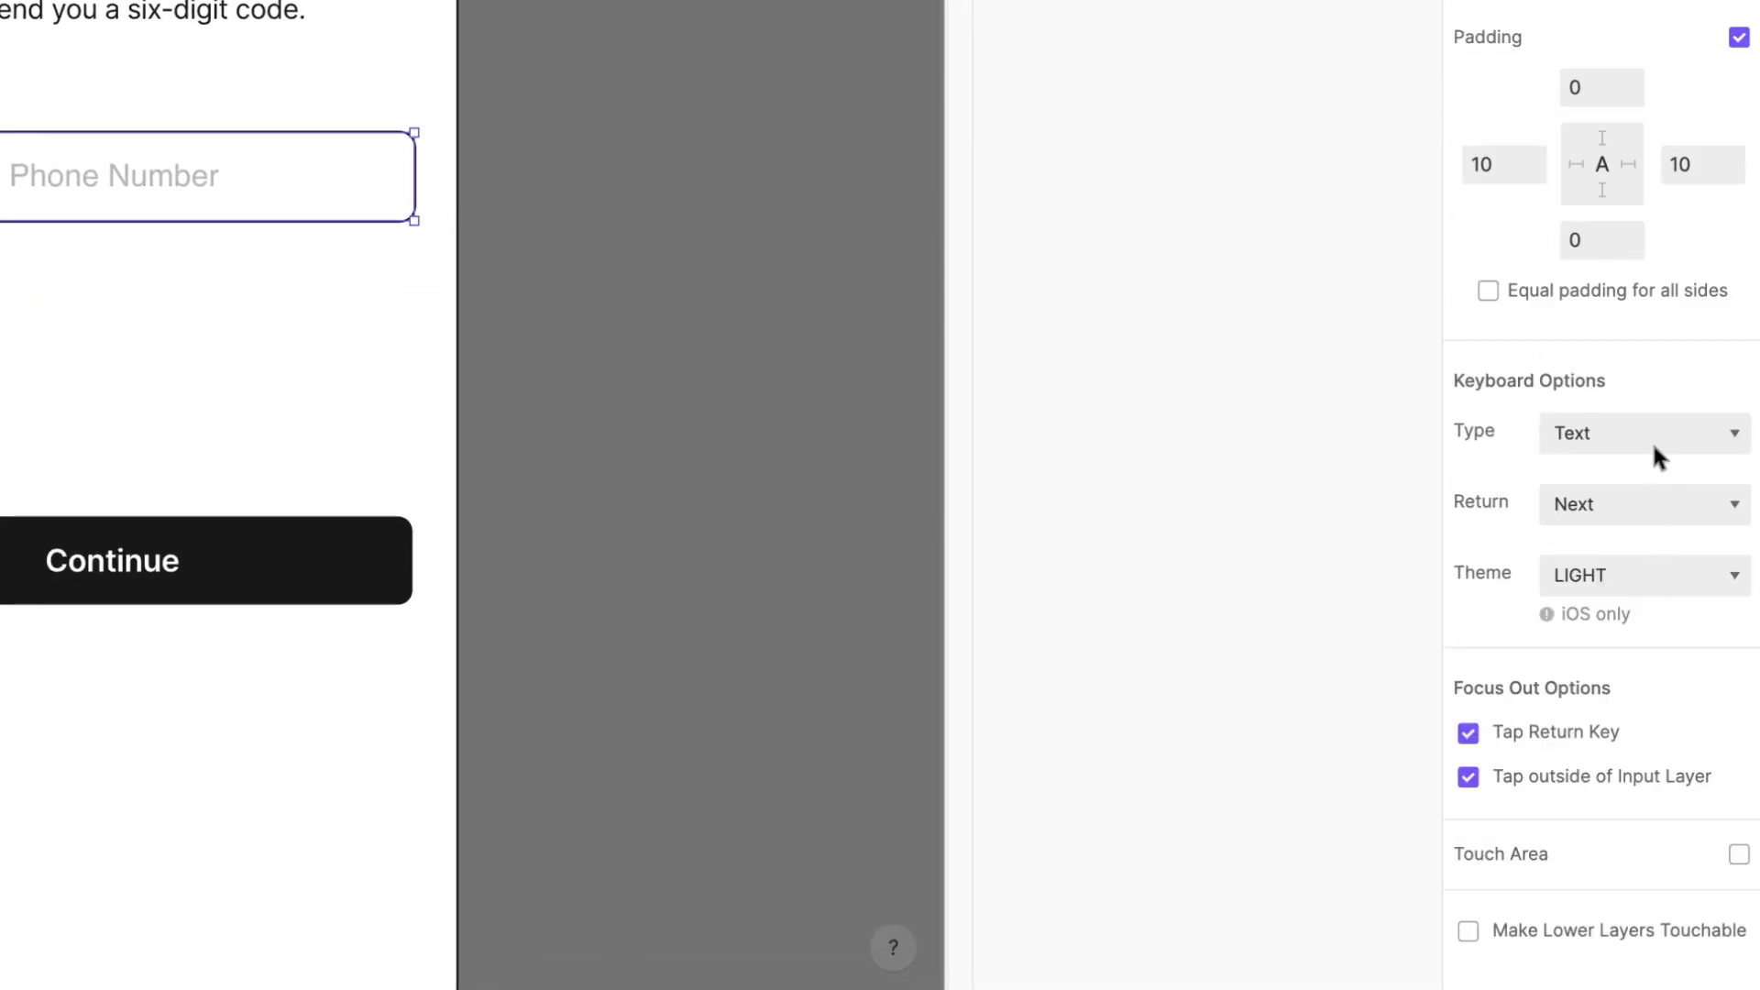
pyautogui.click(1654, 445)
pyautogui.click(1637, 524)
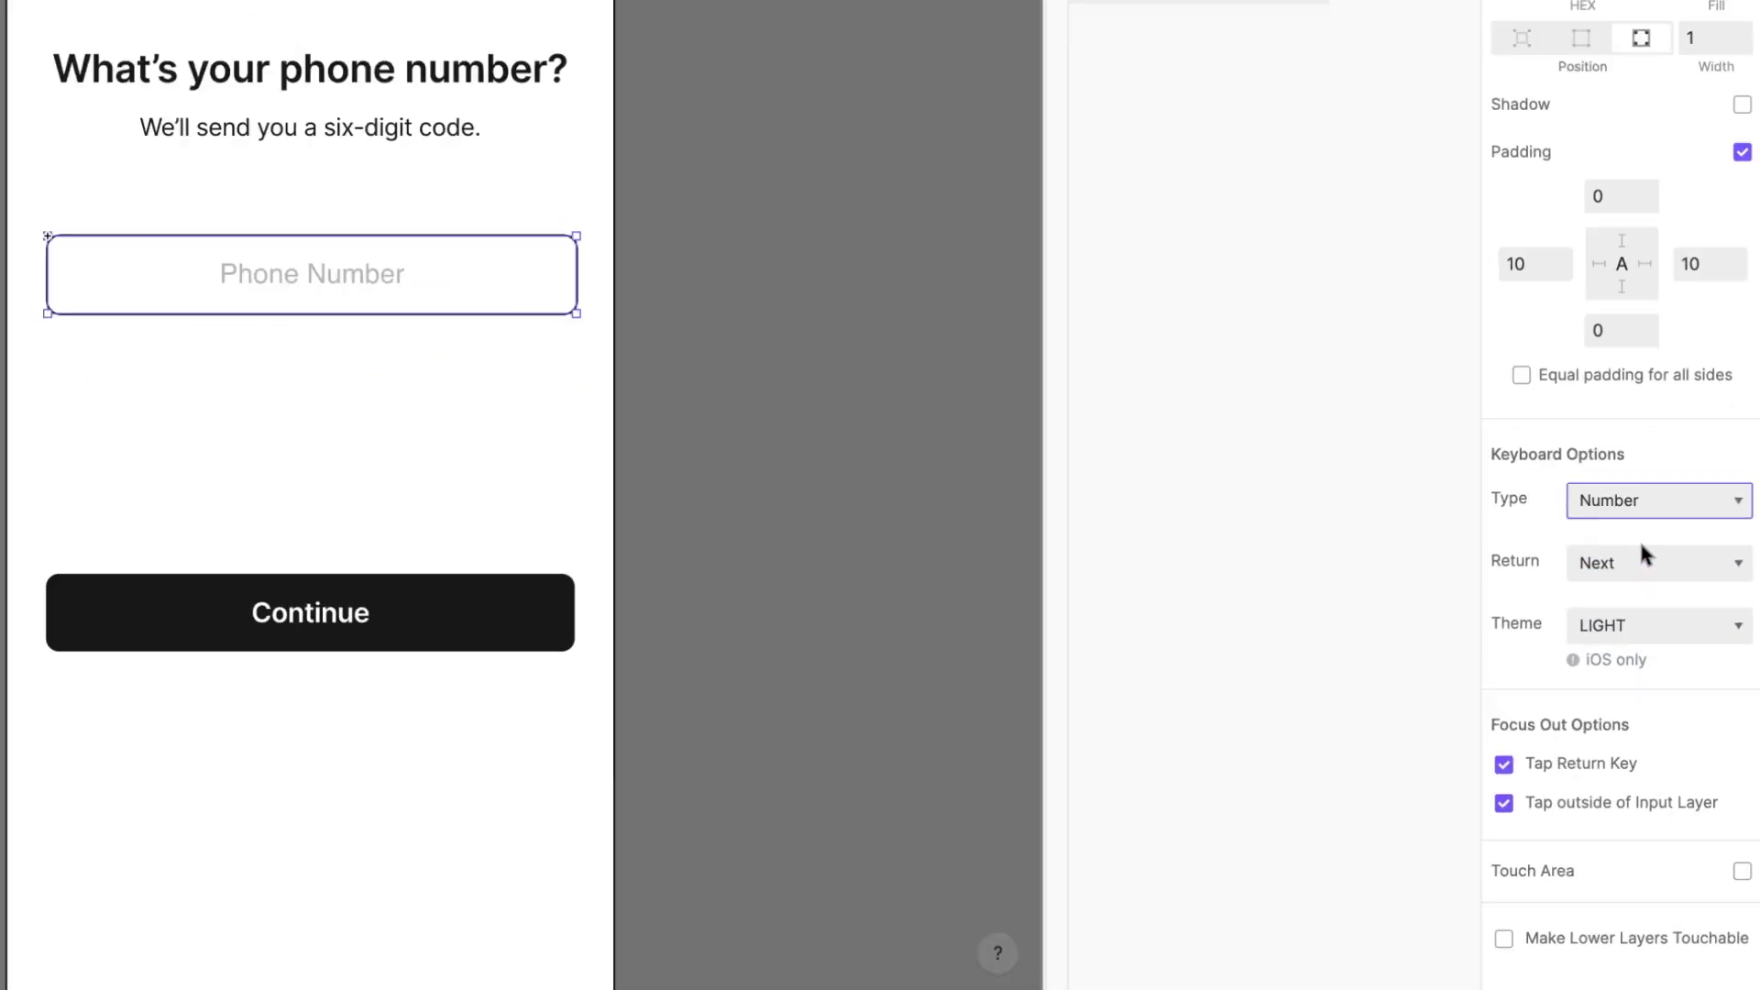
pyautogui.click(1685, 53)
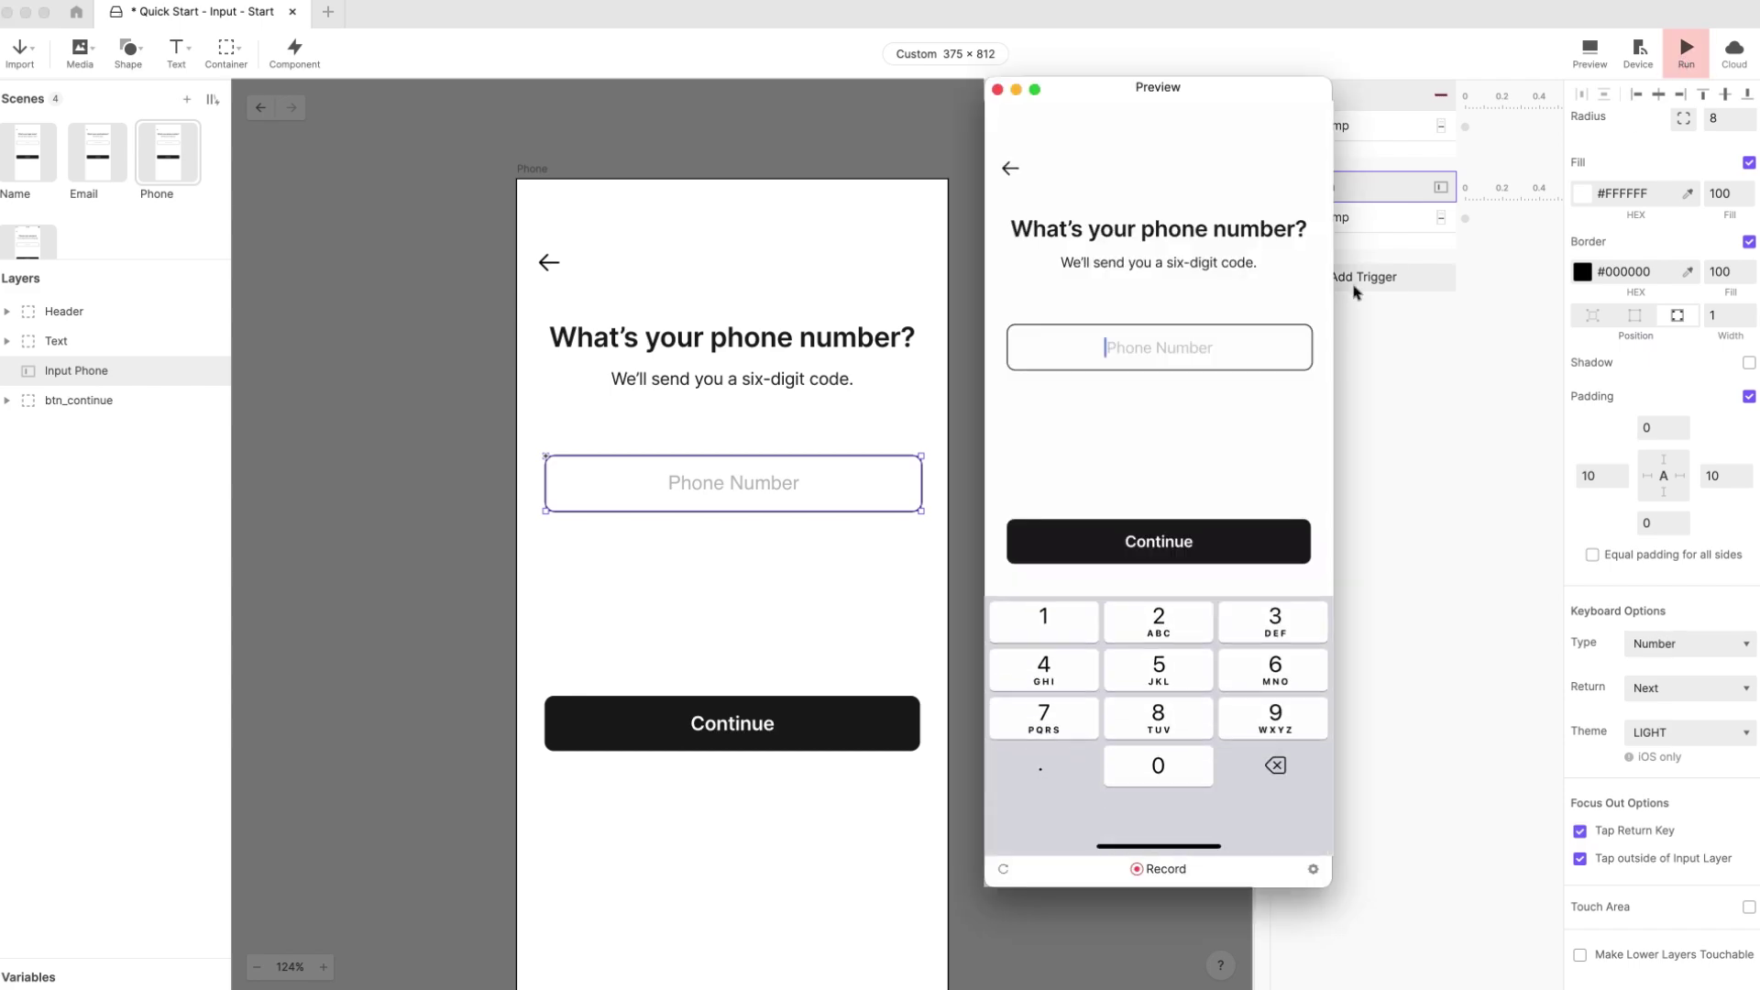
pyautogui.write('123456789')
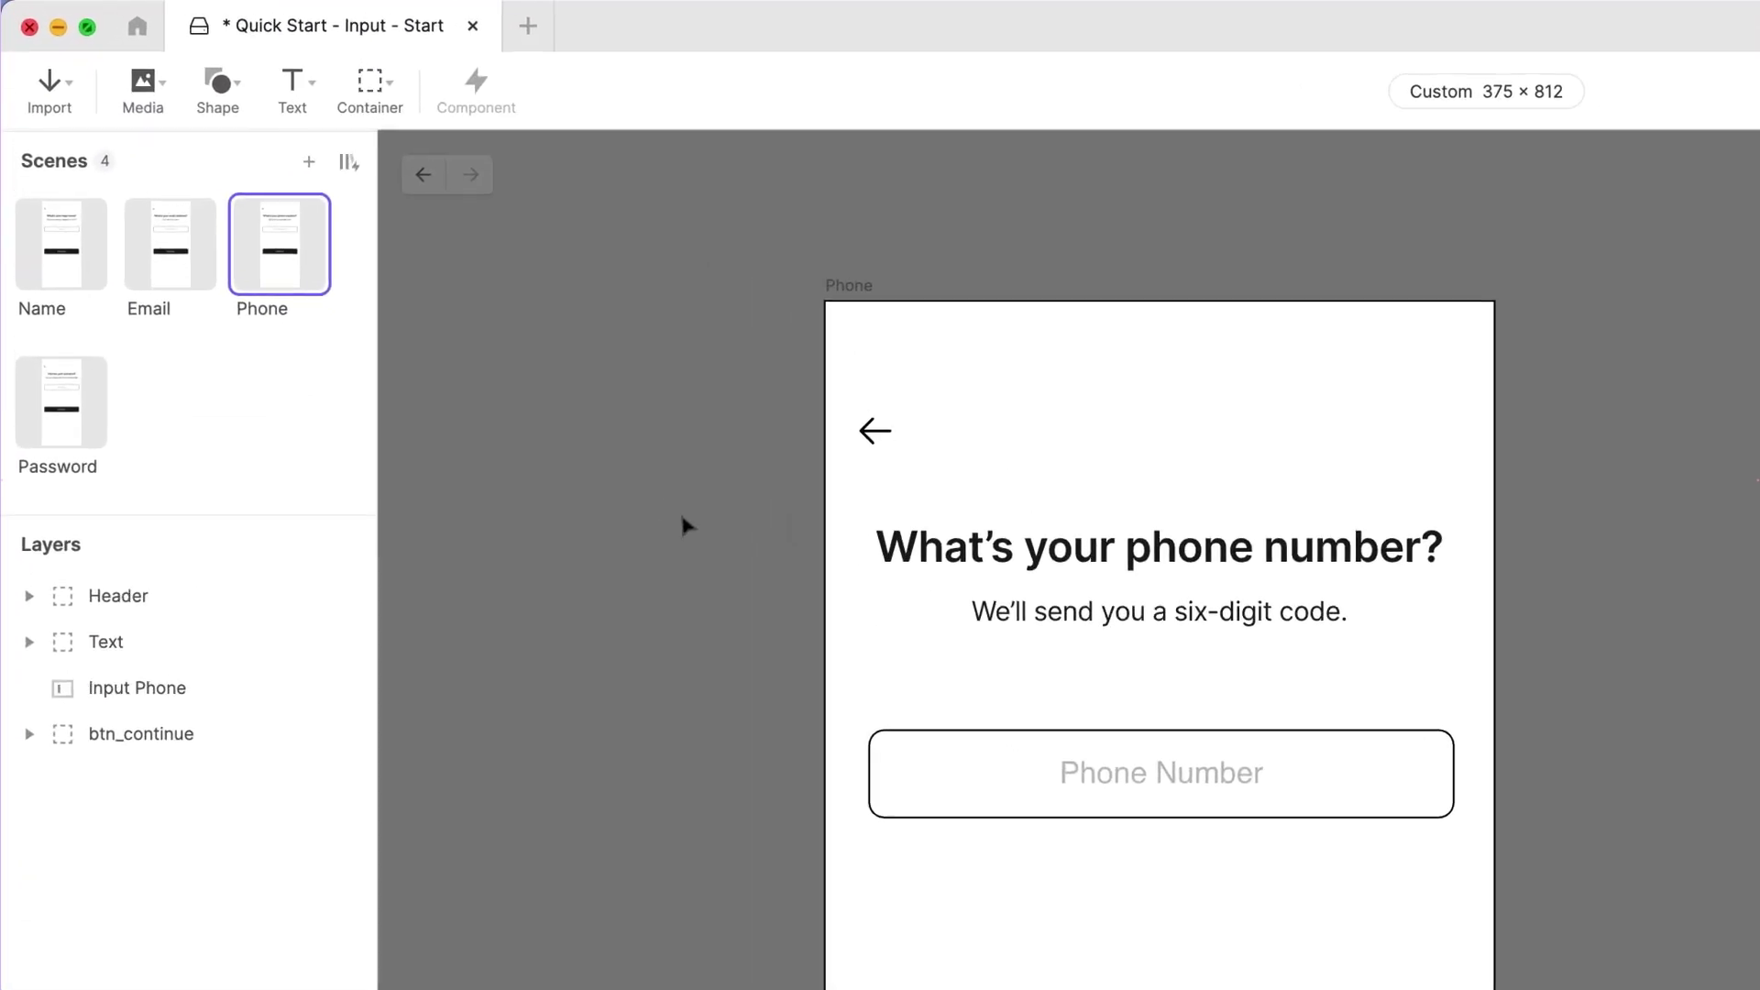
# Step: Set Input Password on the Password scene to the Text Password keyboard and run a preview
pyautogui.click(99, 436)
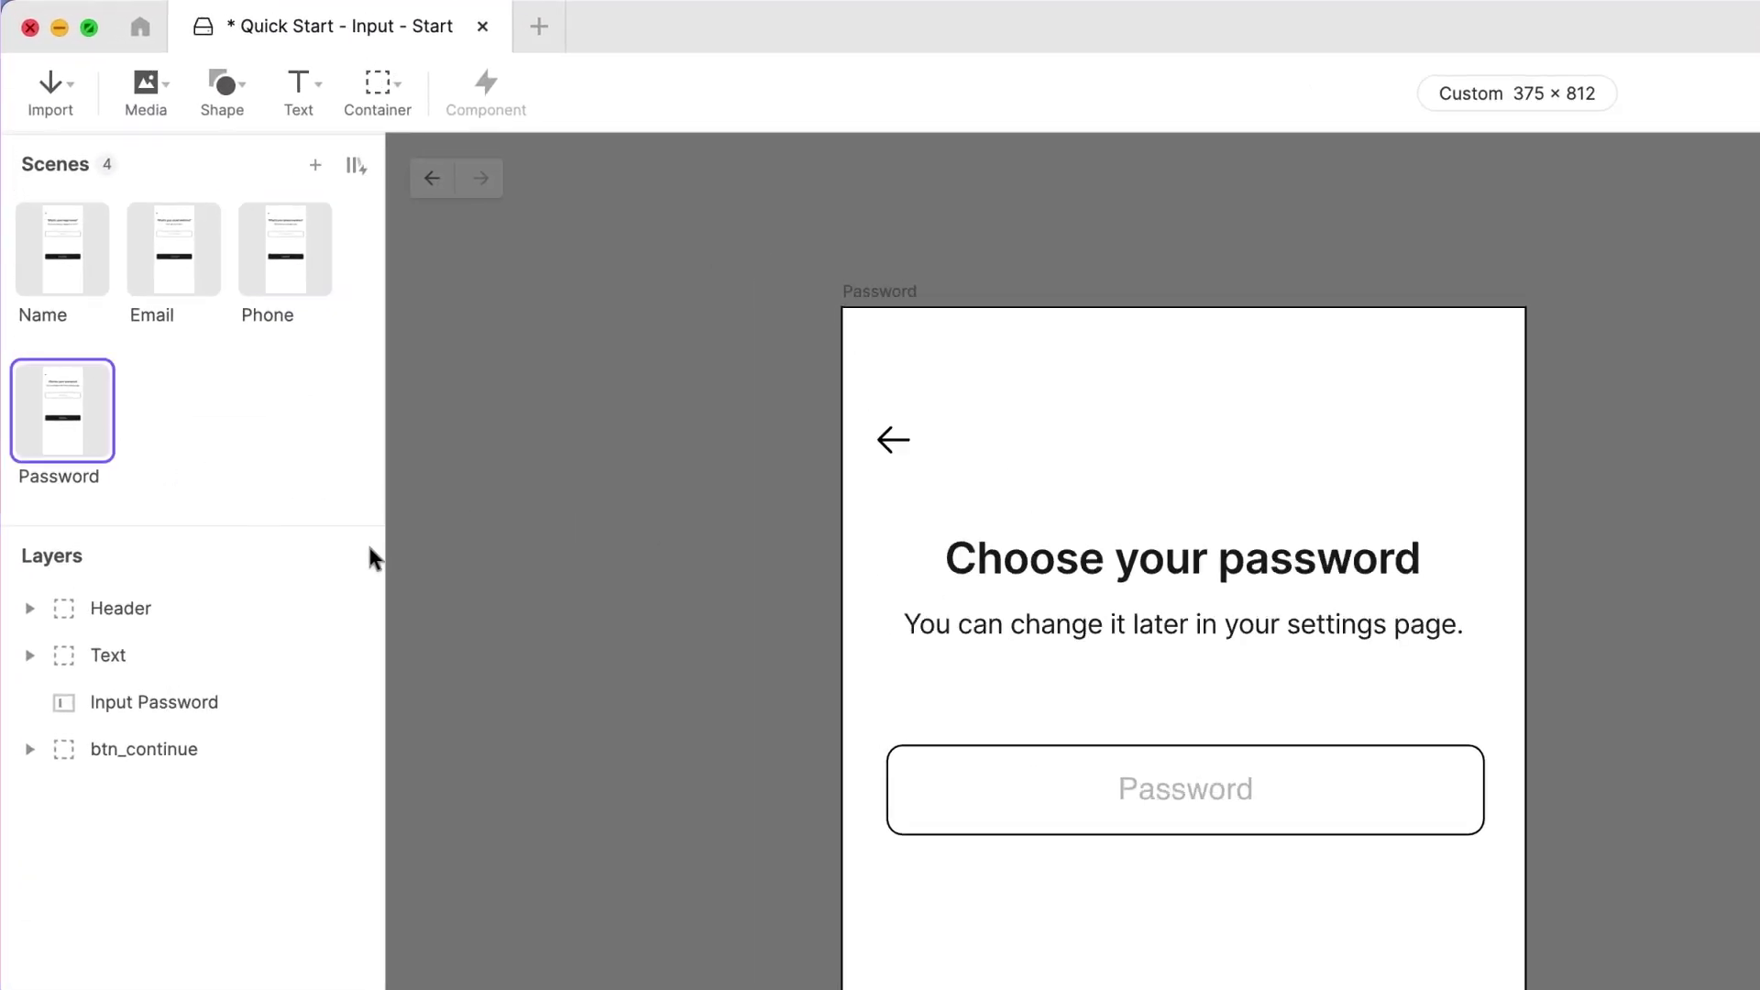
pyautogui.click(1027, 788)
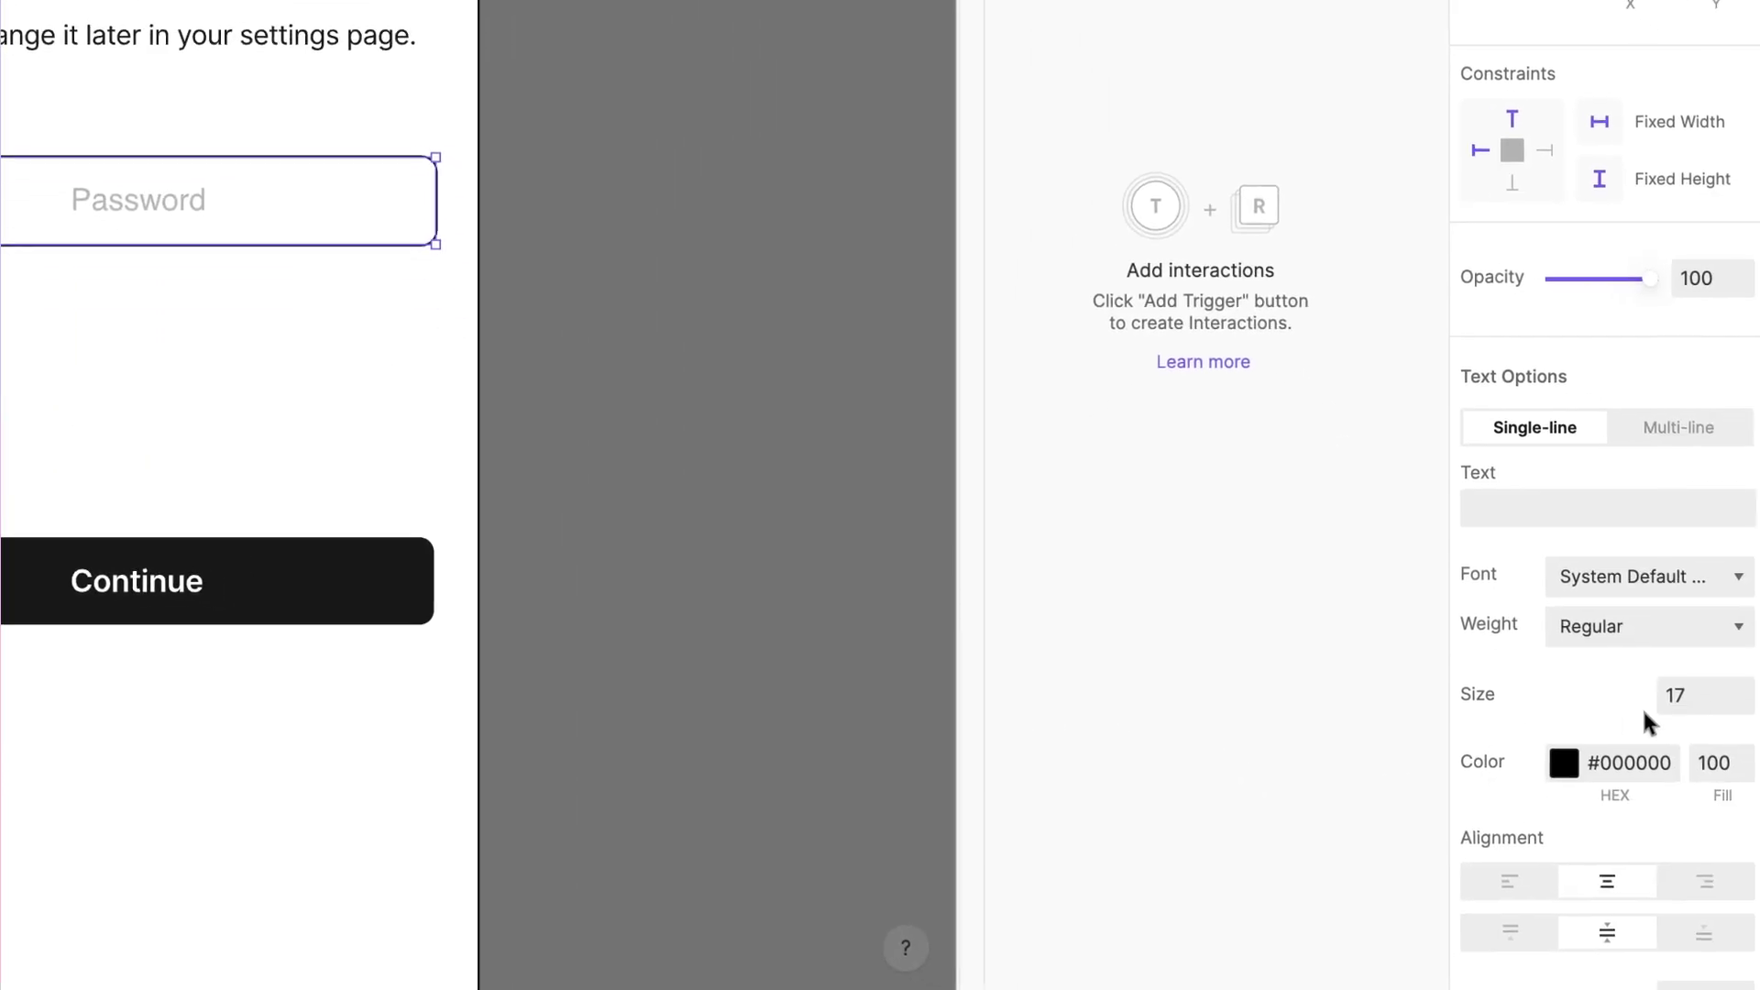
pyautogui.scroll(-15, 1639, 715)
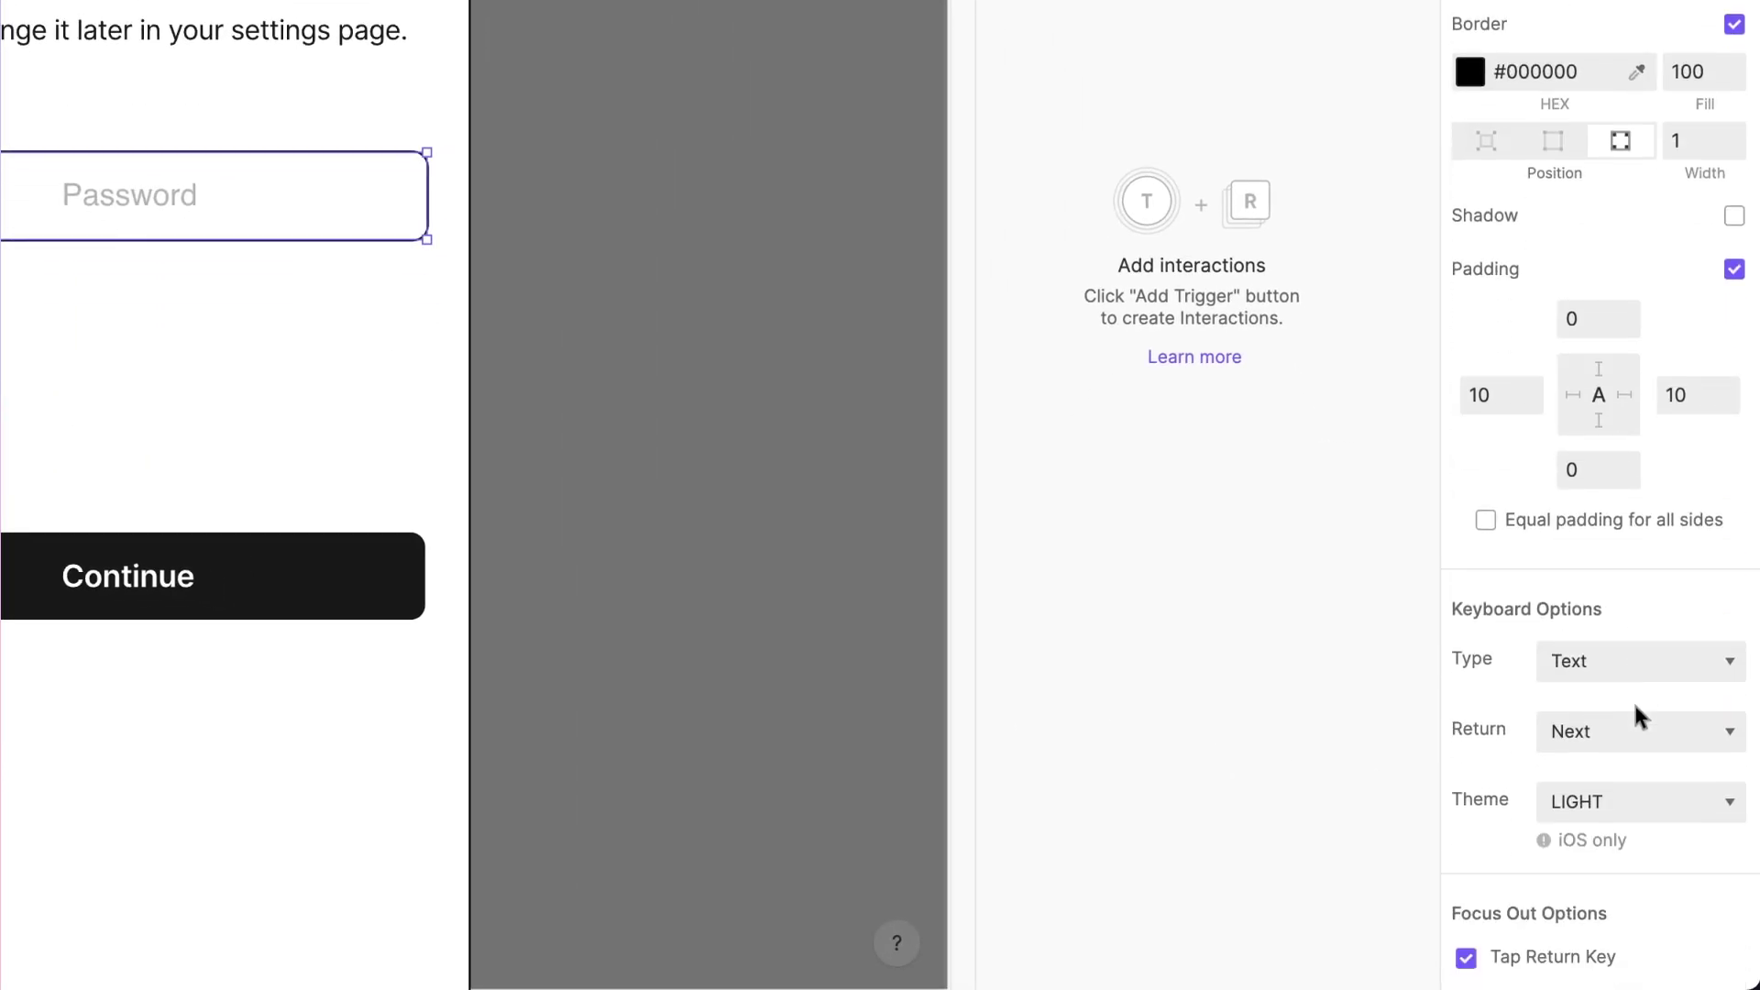
pyautogui.click(1637, 669)
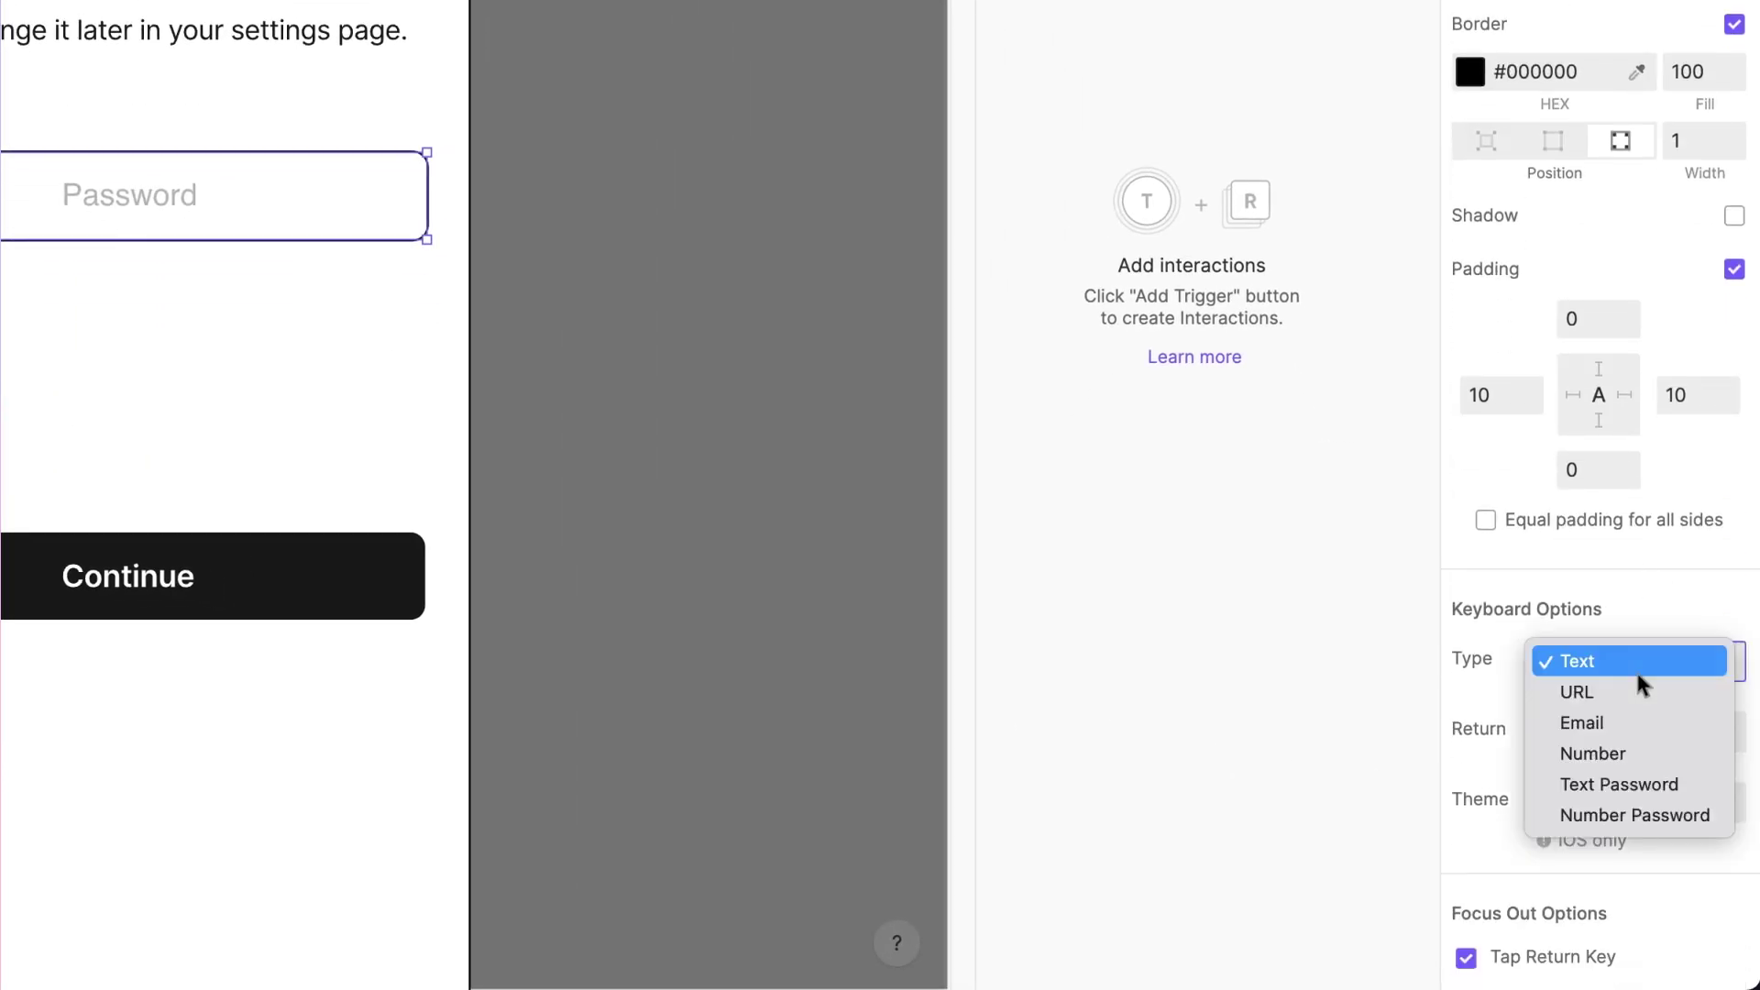
pyautogui.click(1661, 777)
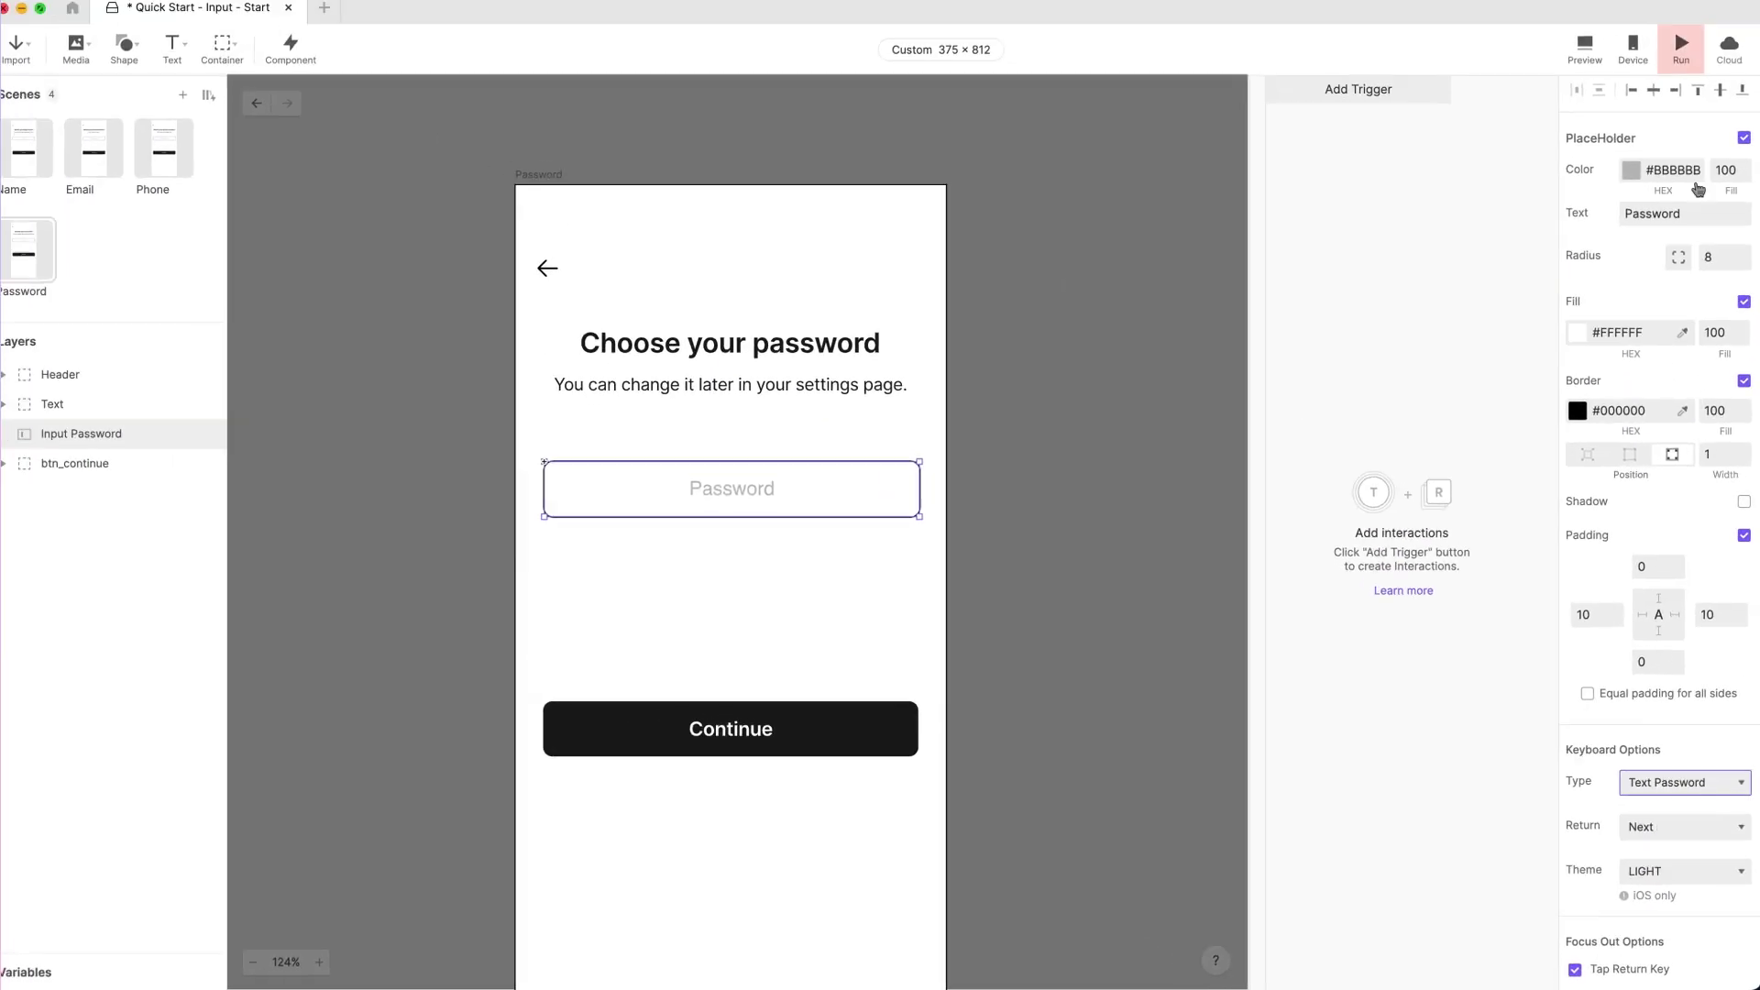
pyautogui.click(1682, 53)
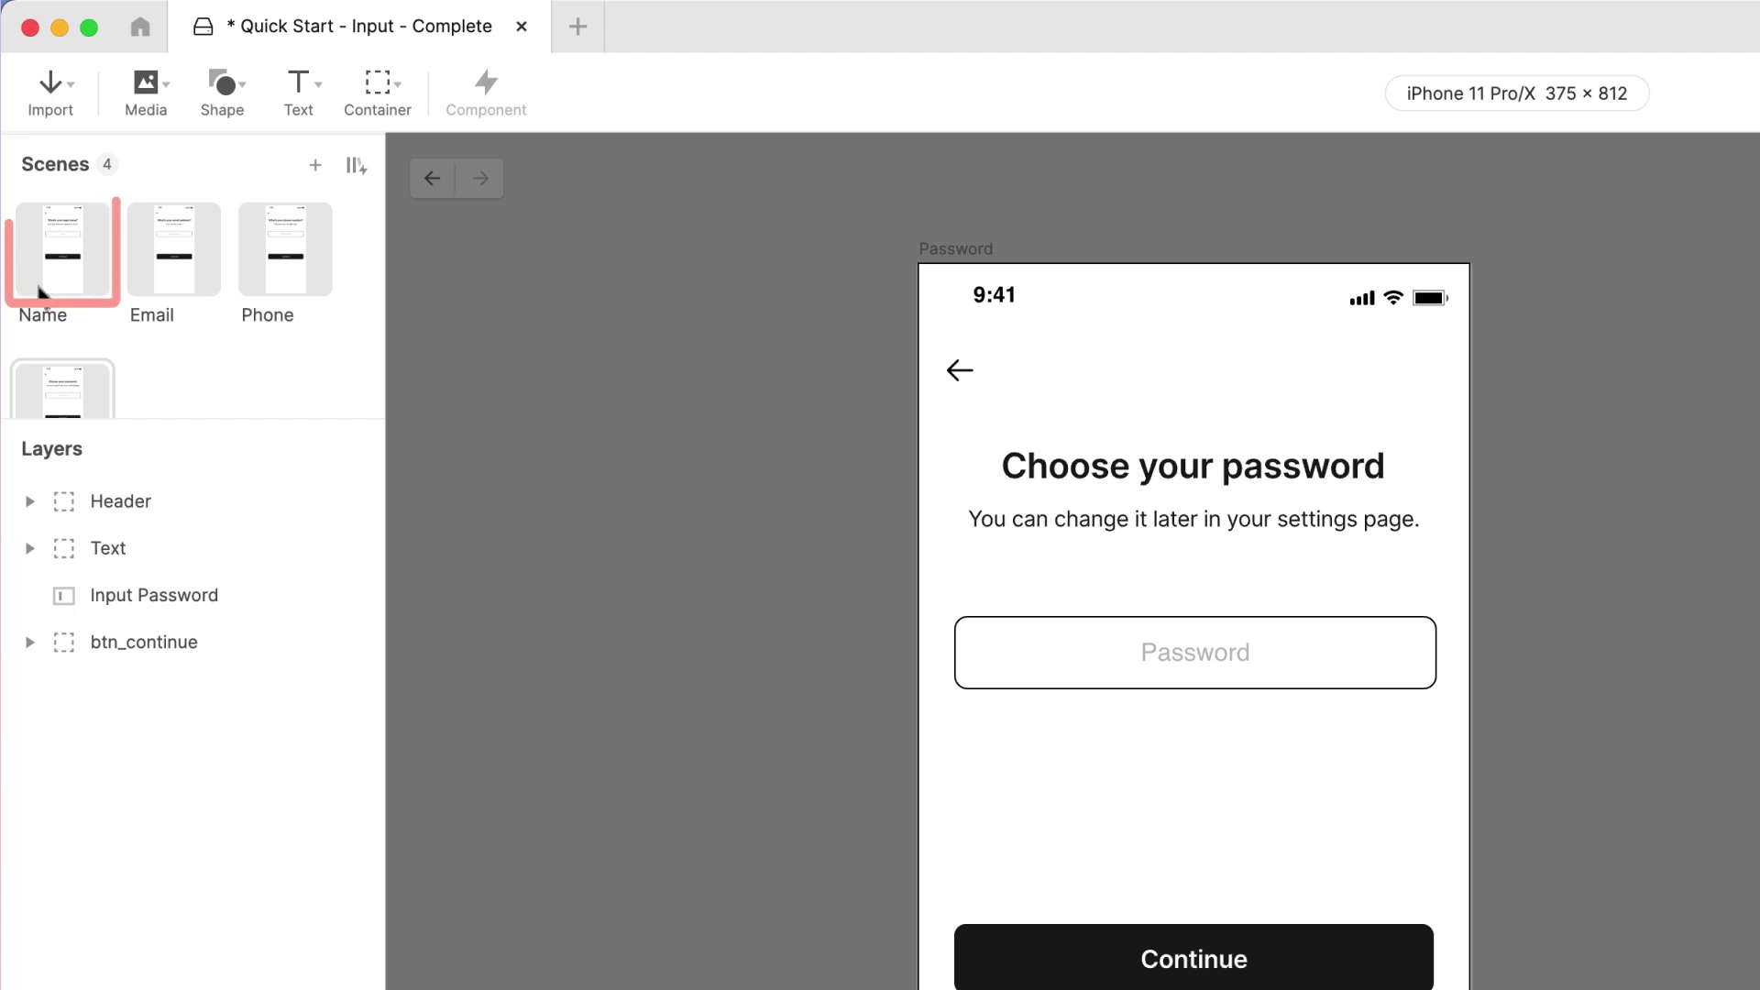
# Step: Preview from the Name scene: enter a first name, advance to Email, and type an email address
pyautogui.click(41, 277)
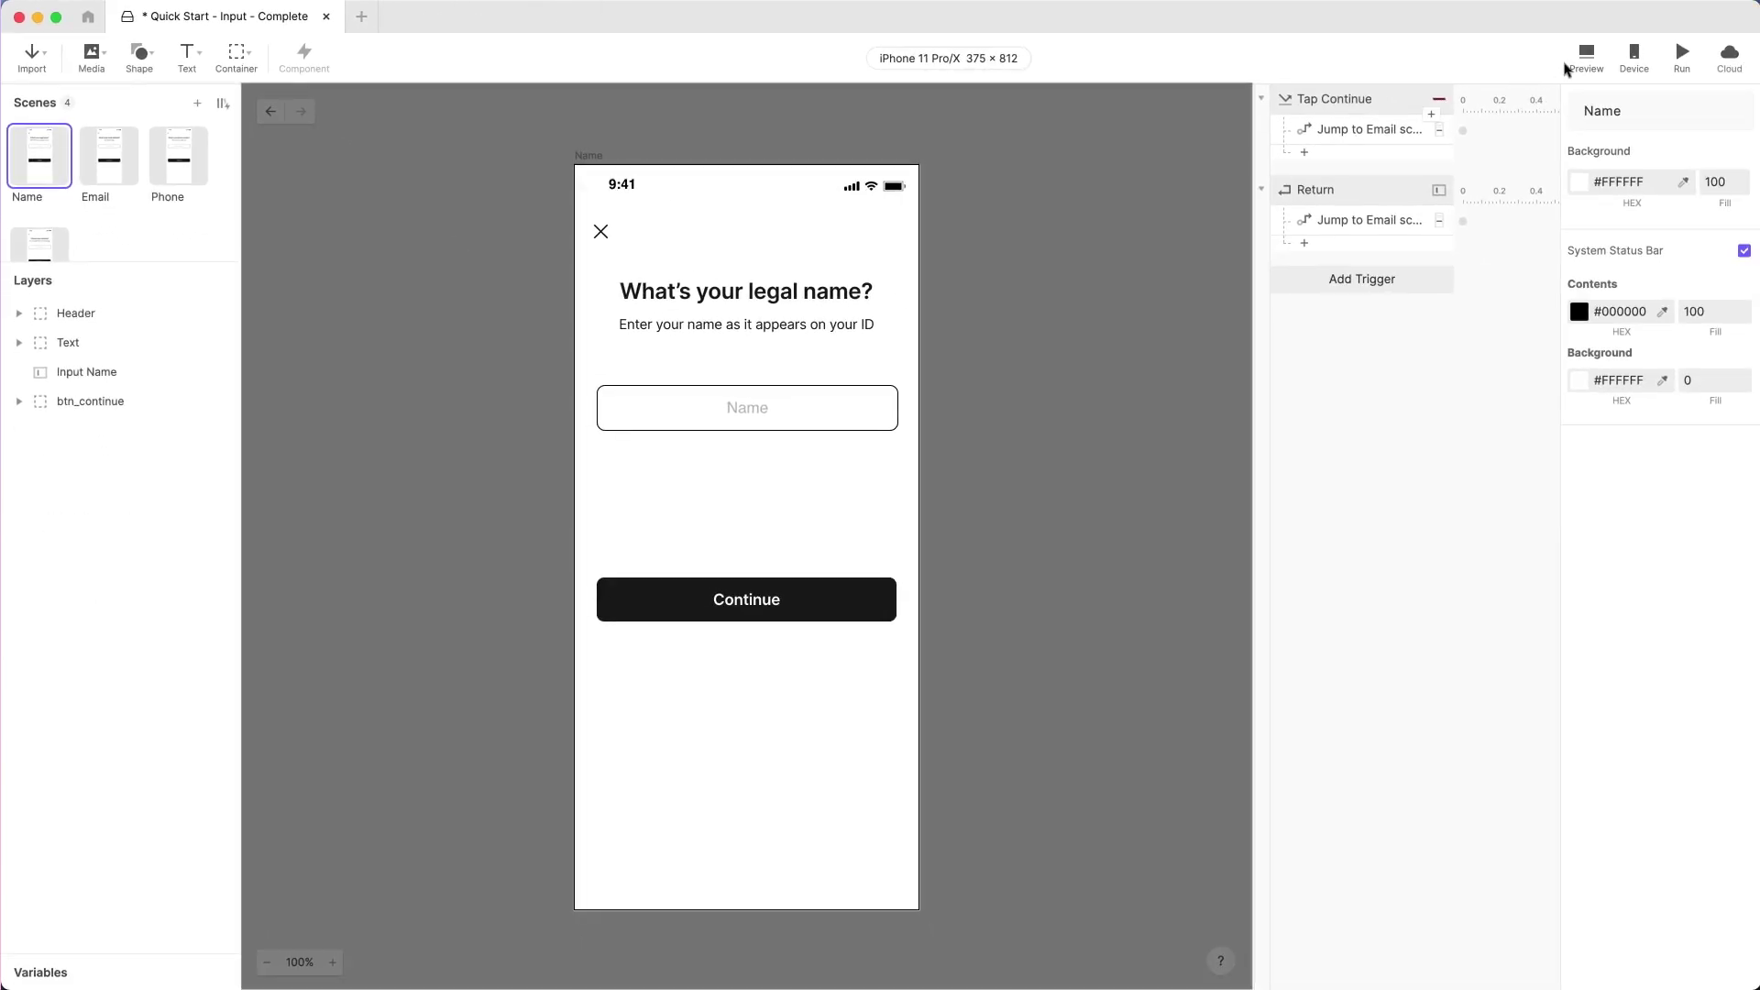
pyautogui.click(1682, 60)
pyautogui.write('Je')
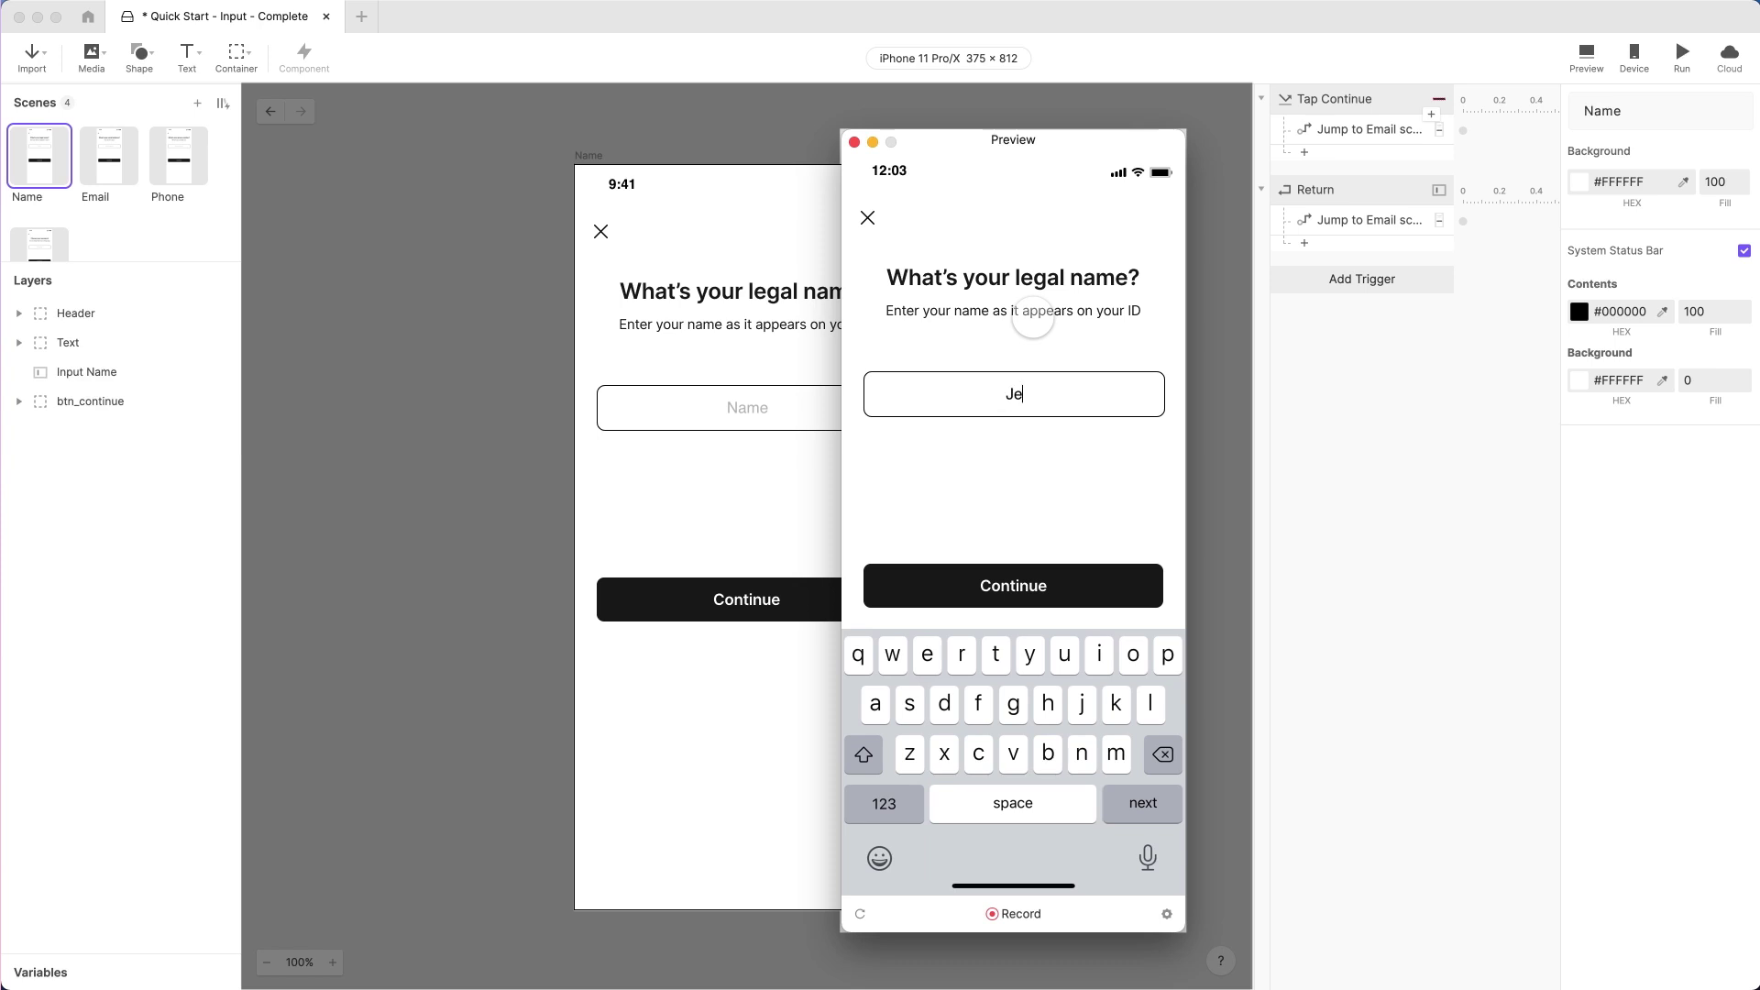
pyautogui.write('ff')
pyautogui.click(1018, 584)
pyautogui.click(1014, 396)
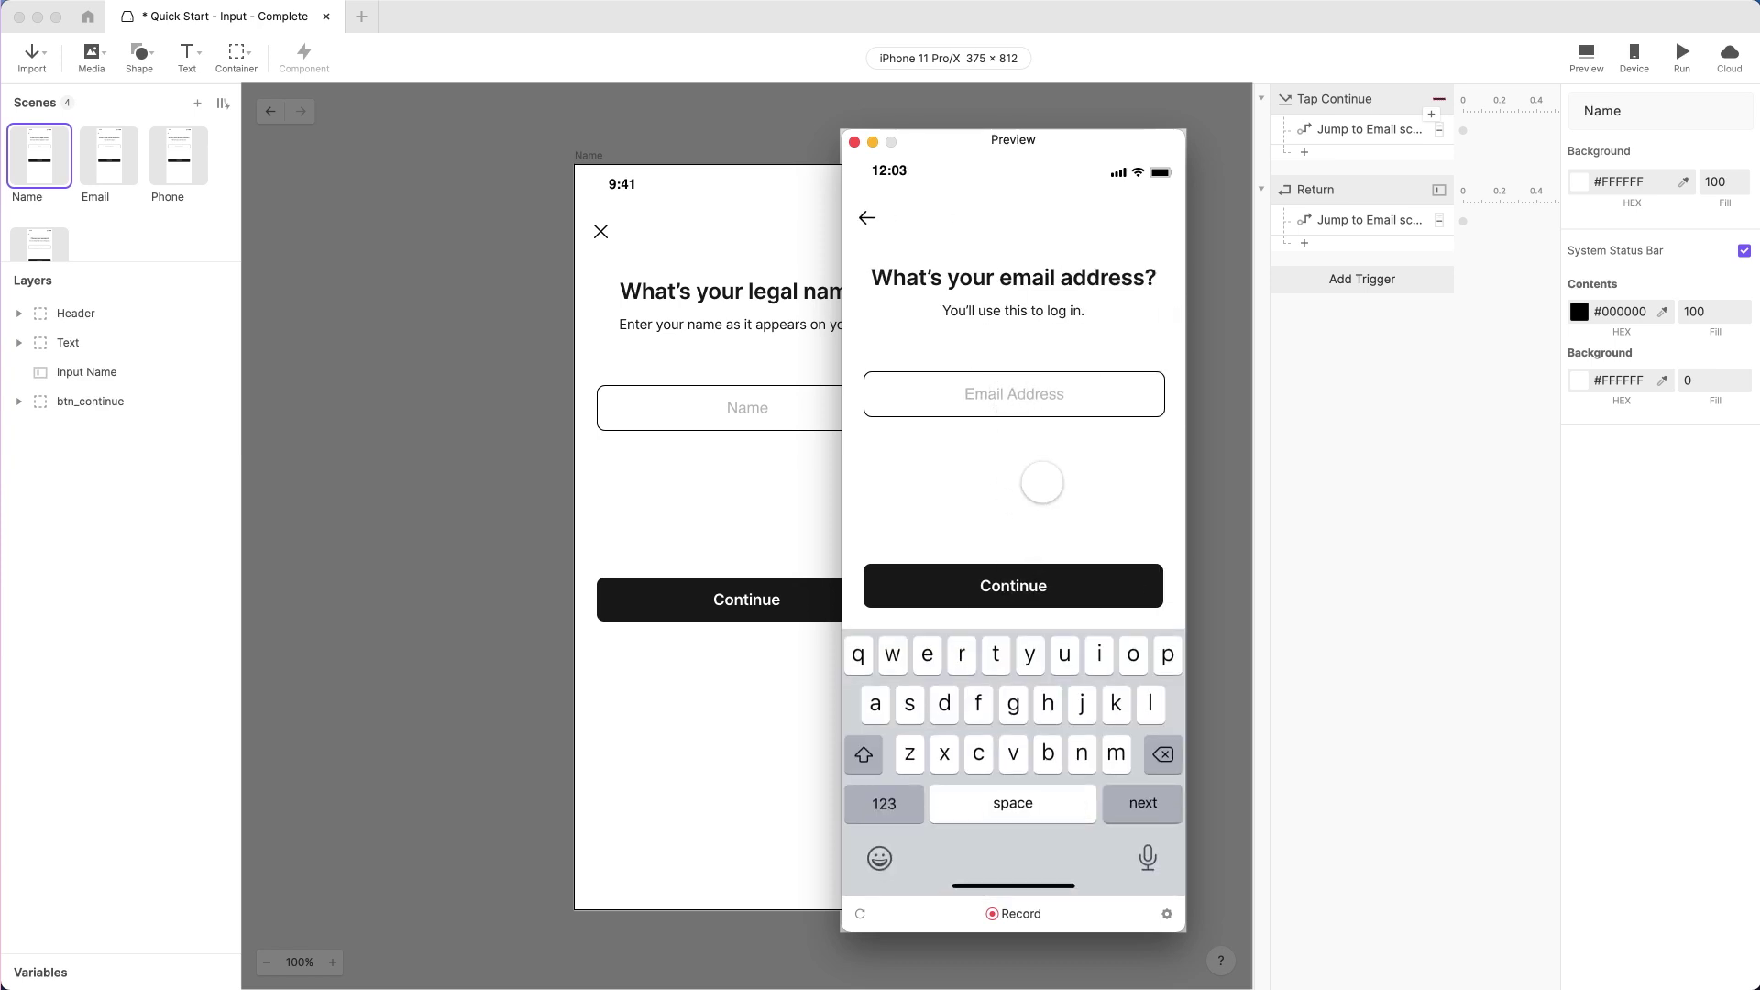
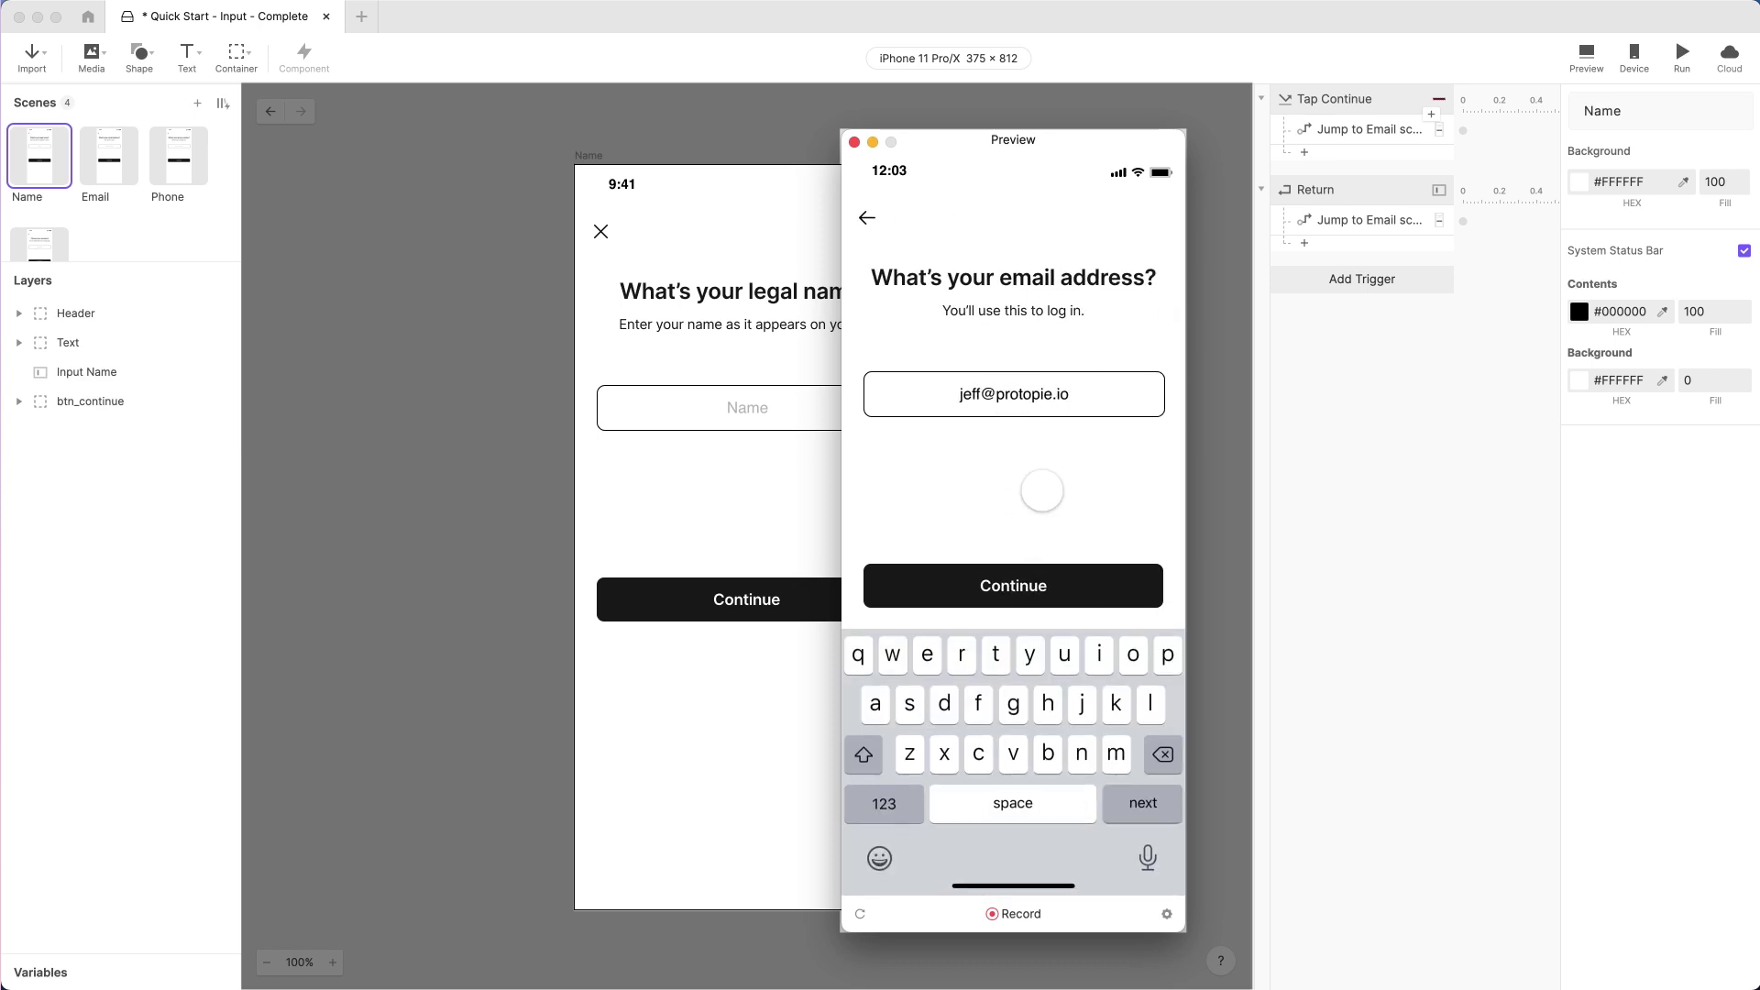